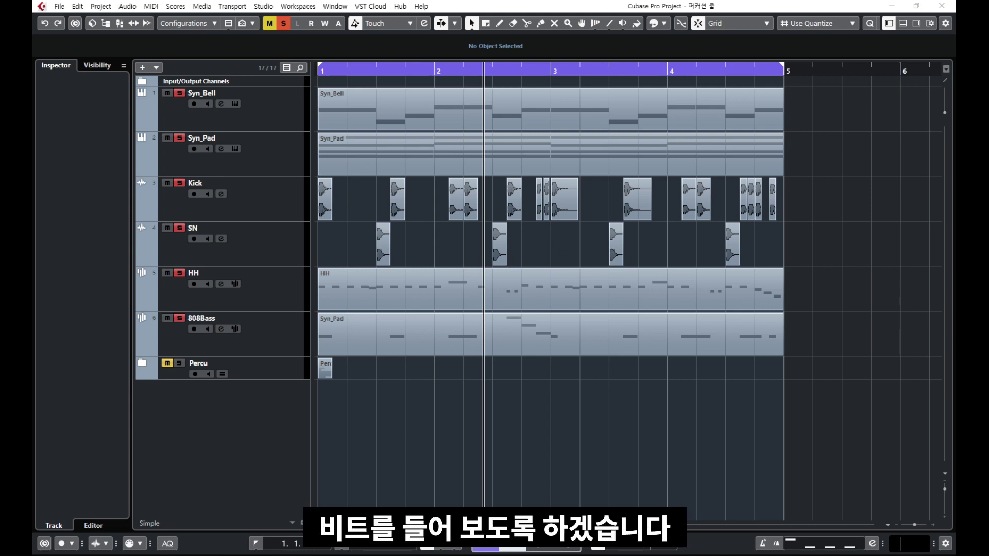
# - Play the existing beat from the start of the project and stop it
pyautogui.press('Home')
pyautogui.press('space')
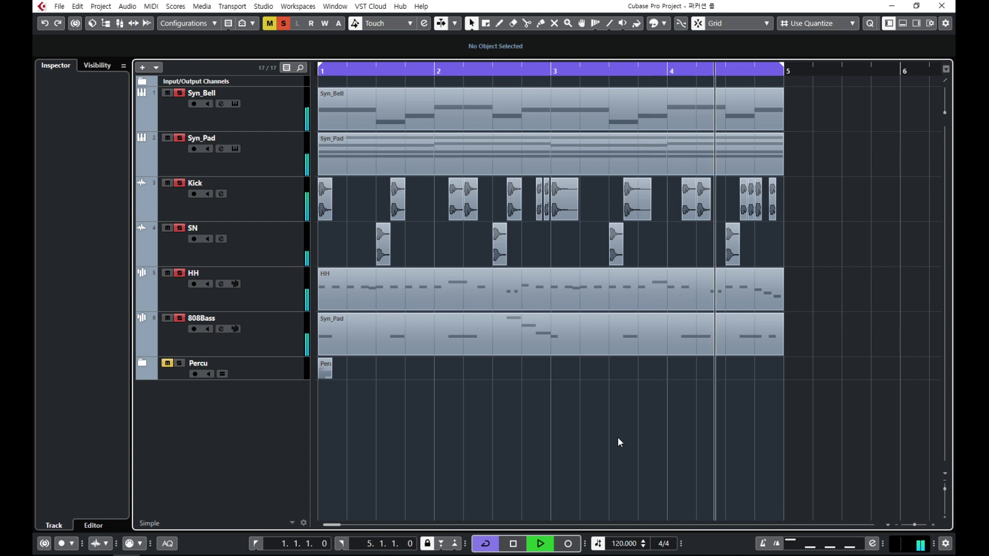
pyautogui.press('space')
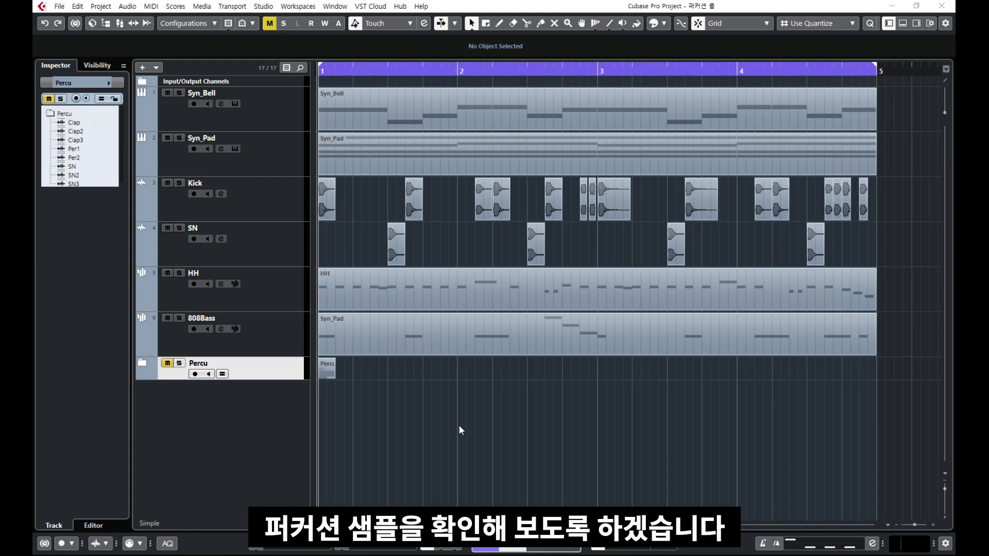
# - Expand the Percu folder and select its Clap tracks, Per tracks and SN tracks as three groups in turn
pyautogui.click(143, 363)
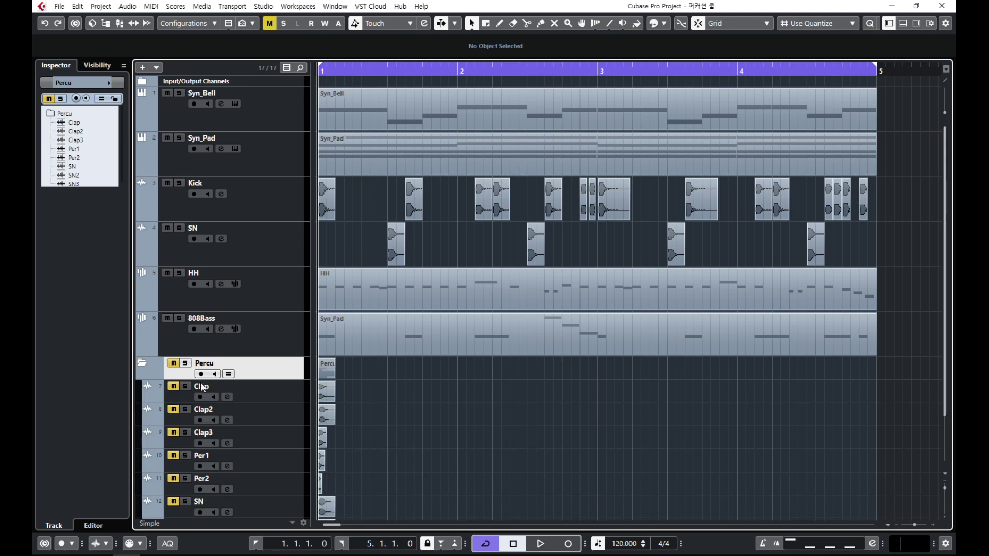
pyautogui.scroll(-2, 281, 402)
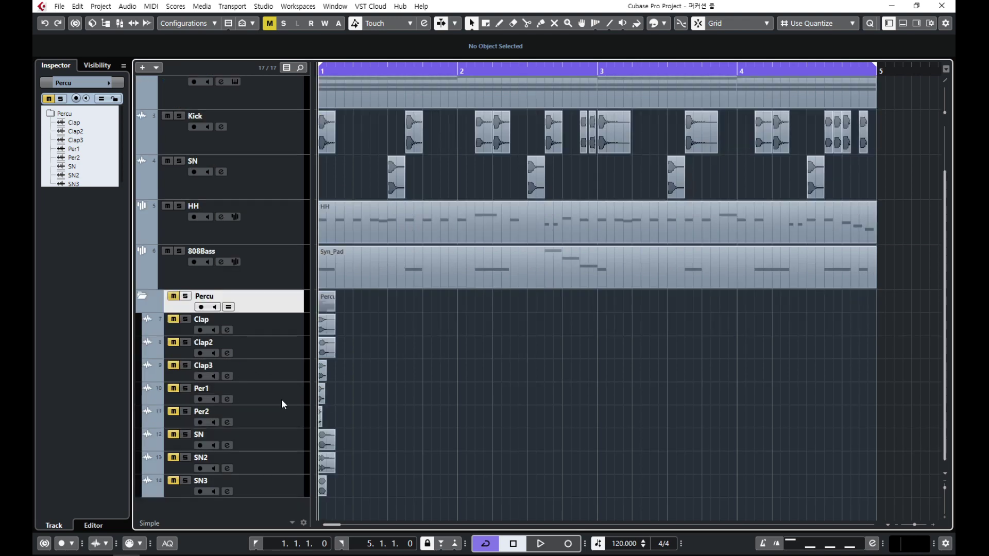
pyautogui.click(289, 327)
pyautogui.keyDown('shift'); pyautogui.click(292, 370); pyautogui.keyUp('shift')
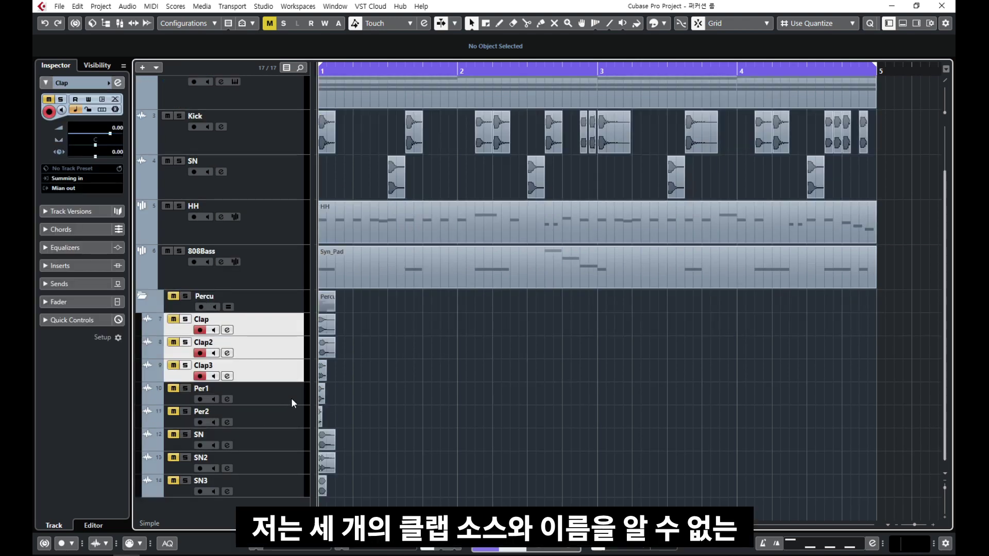
pyautogui.click(289, 396)
pyautogui.keyDown('shift'); pyautogui.click(293, 422); pyautogui.keyUp('shift')
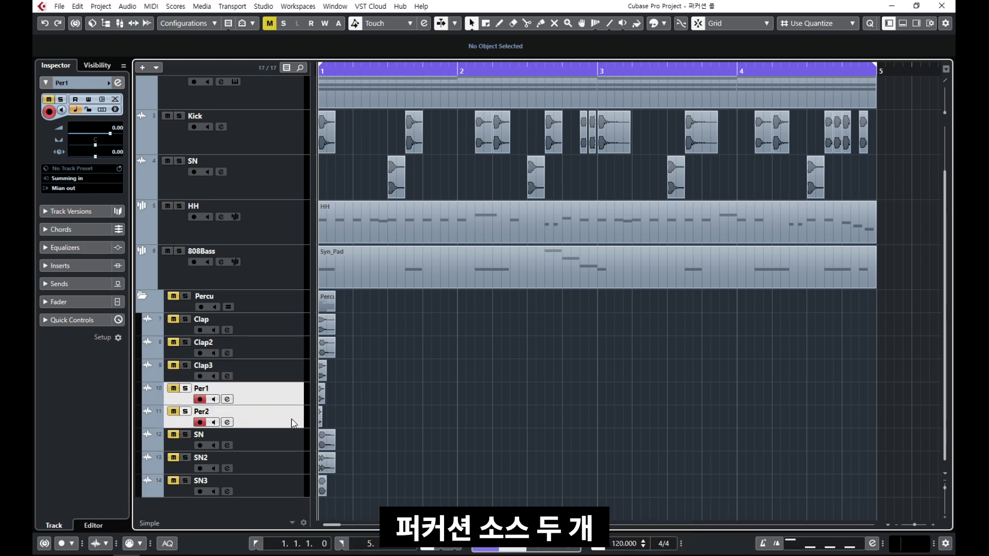
pyautogui.click(286, 446)
pyautogui.keyDown('shift'); pyautogui.click(284, 490); pyautogui.keyUp('shift')
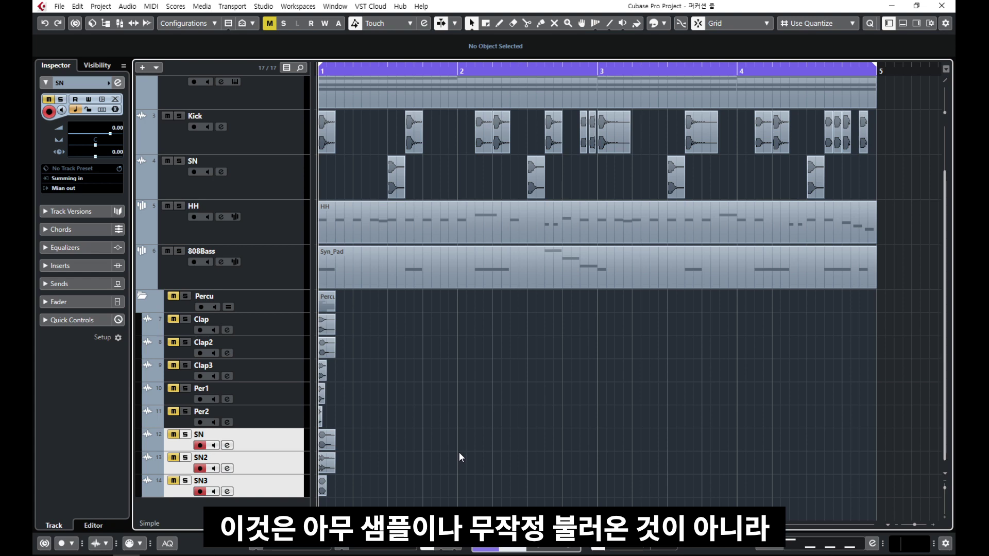
# - Select the six main beat tracks from Syn_Bell through 808Bass
pyautogui.click(287, 250)
pyautogui.scroll(2, 287, 249)
pyautogui.keyDown('shift'); pyautogui.click(286, 121); pyautogui.keyUp('shift')
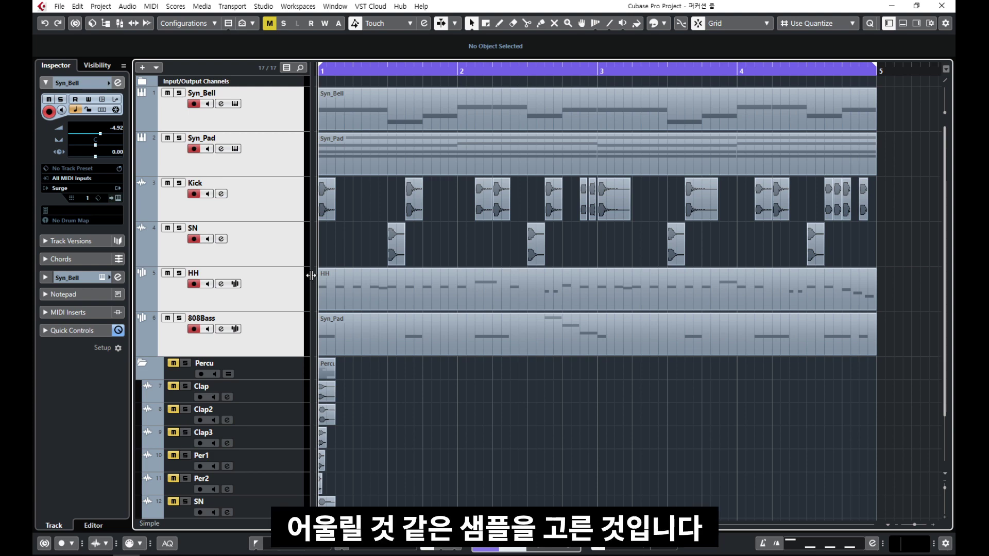
# - Solo the Clap track in the Percu folder and play it
pyautogui.scroll(-2, 296, 380)
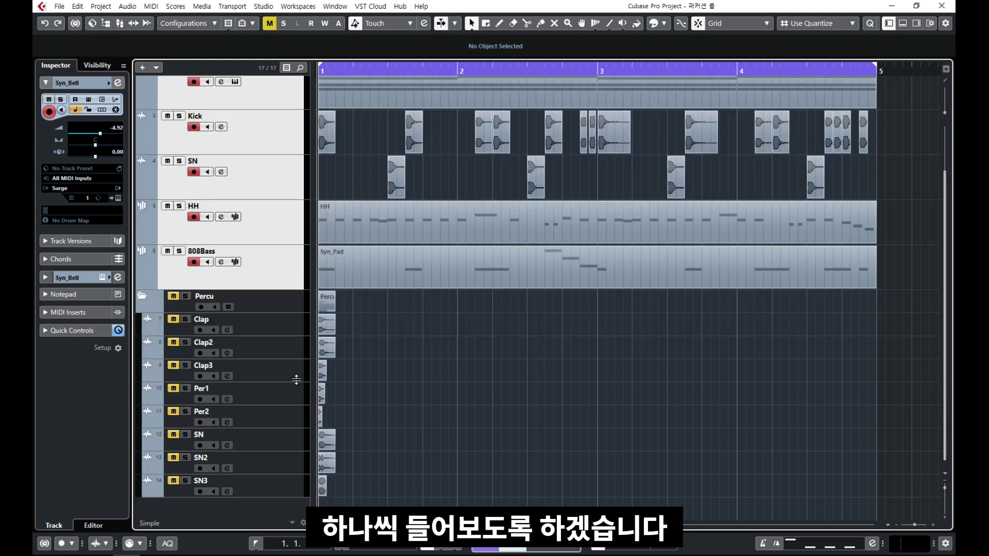
pyautogui.click(300, 329)
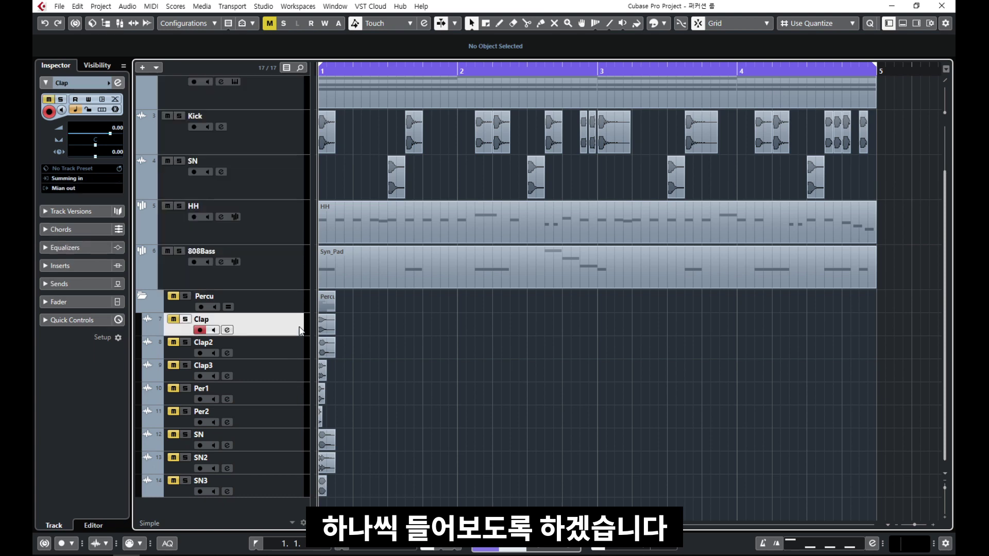
pyautogui.press('s')
pyautogui.press('space')
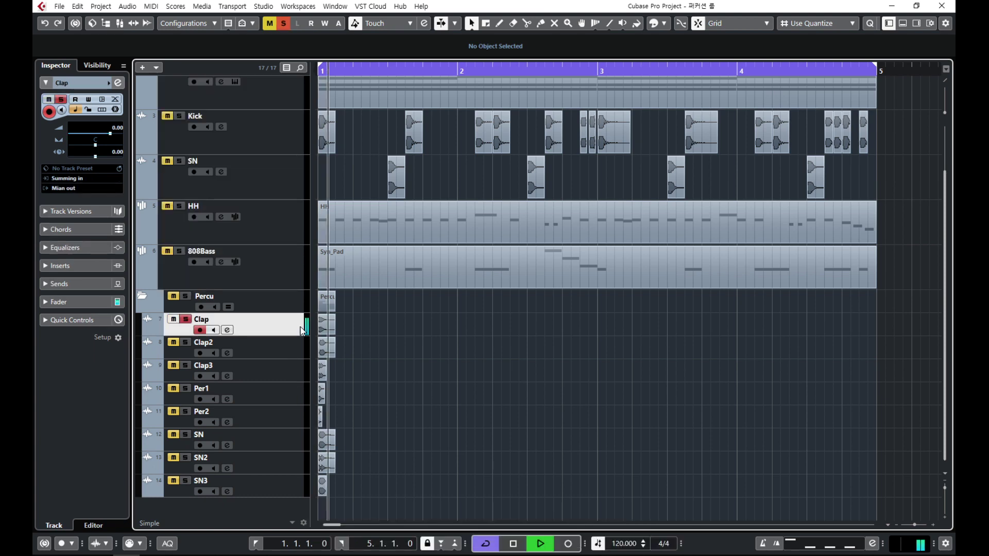
# - Solo the Clap2 track instead of Clap and play it from the start
pyautogui.click(289, 349)
pyautogui.press('s')
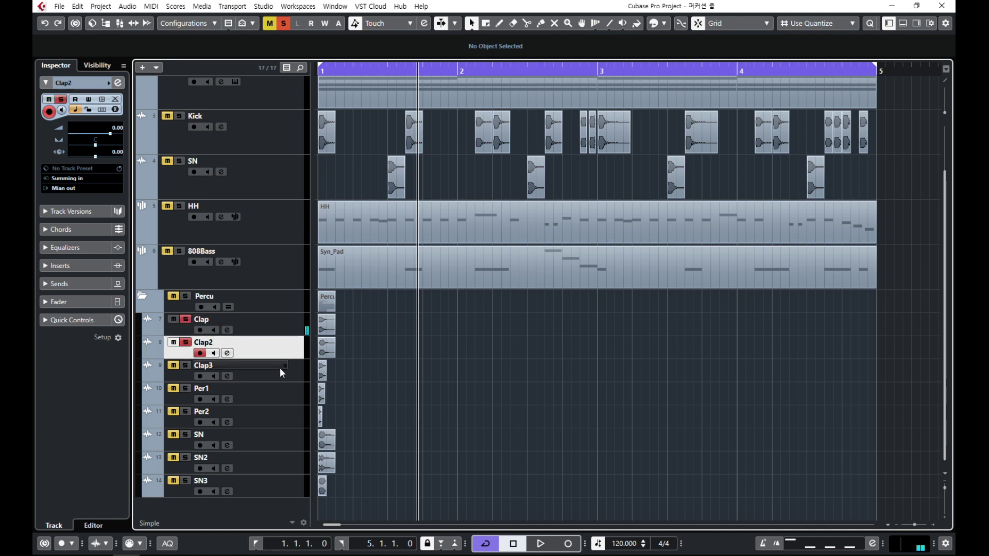
pyautogui.click(185, 319)
pyautogui.click(273, 376)
pyautogui.press('Home')
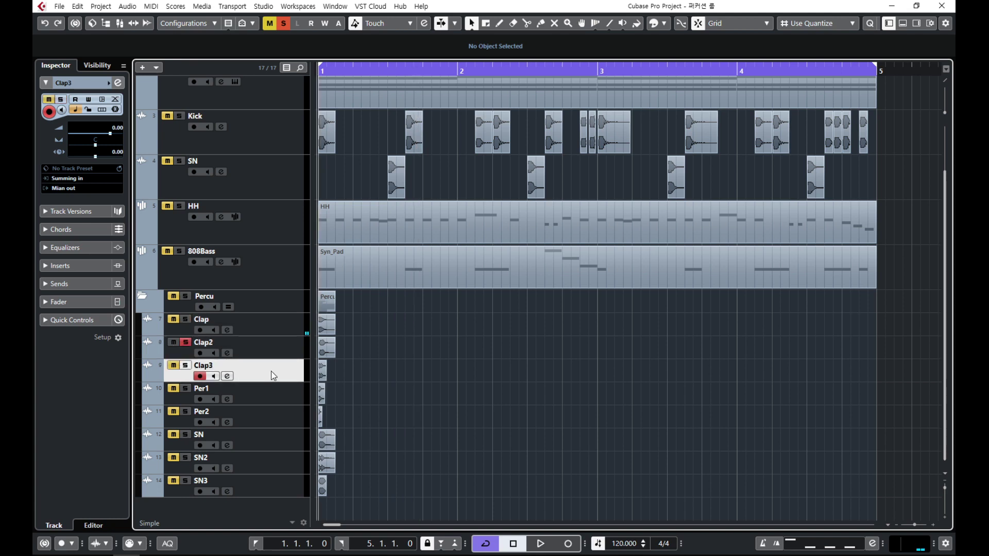
pyautogui.press('space')
pyautogui.press('space')
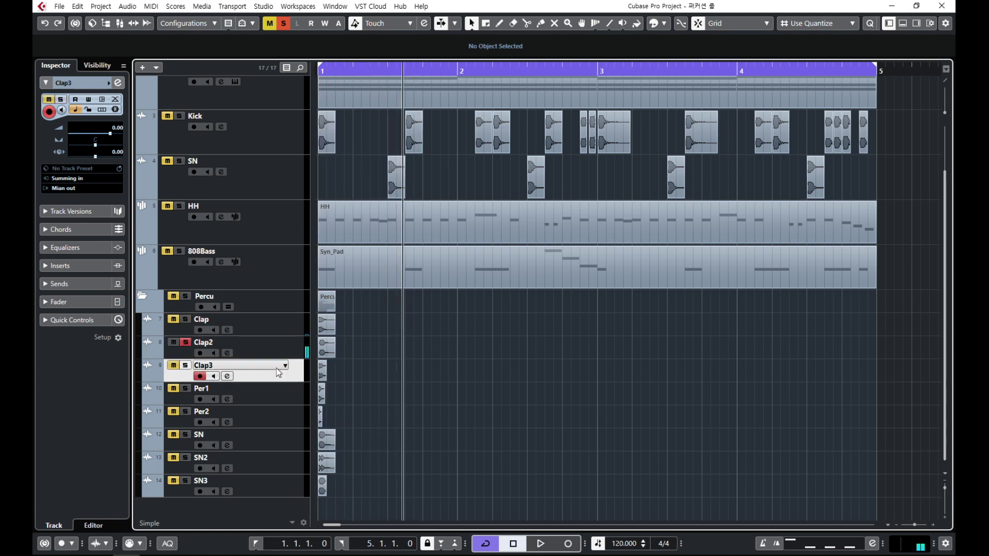
# - Audition Clap3 and Per1 one after the other in solo, and return to the project start
pyautogui.press('s')
pyautogui.press('space')
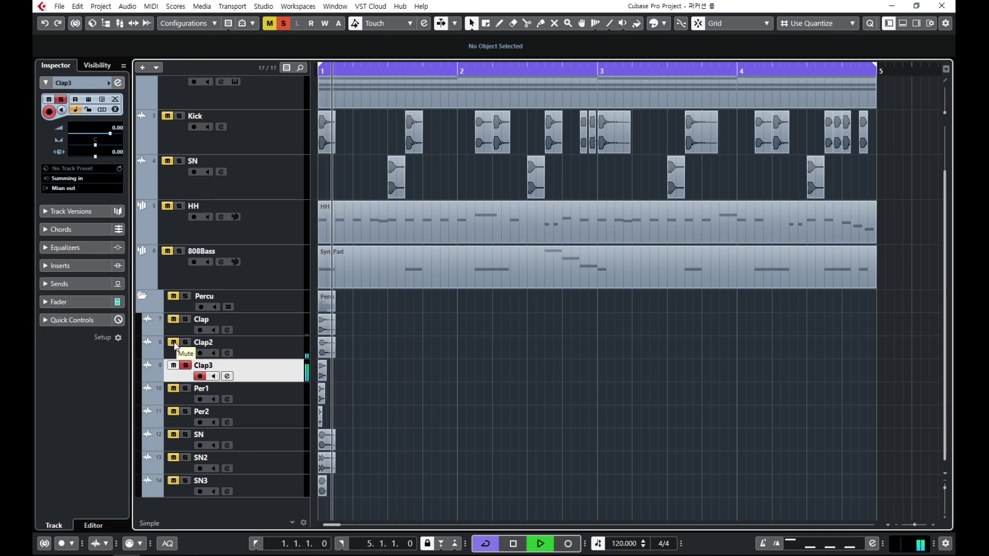
pyautogui.keyDown('ctrl'); pyautogui.click(186, 389); pyautogui.keyUp('ctrl')
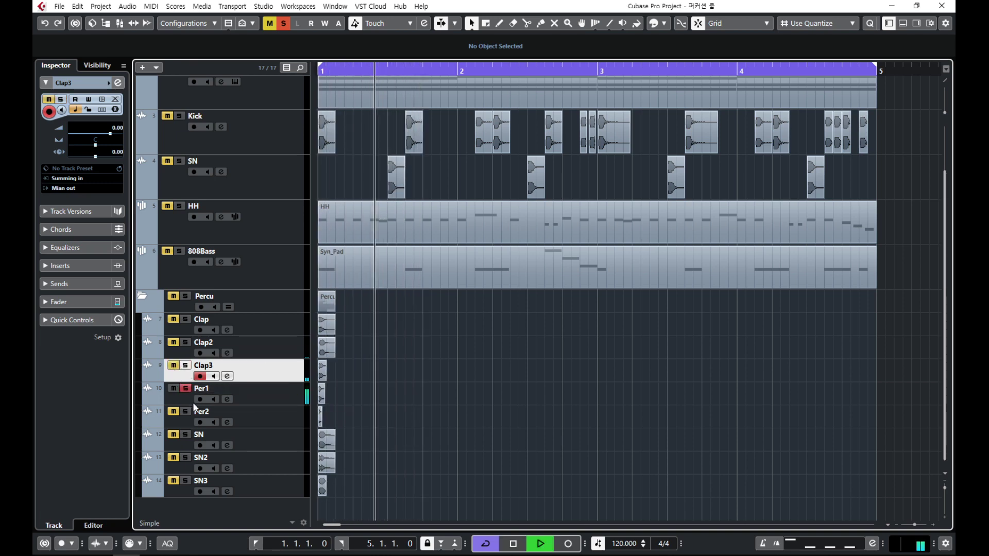
pyautogui.press('space')
pyautogui.press('Home')
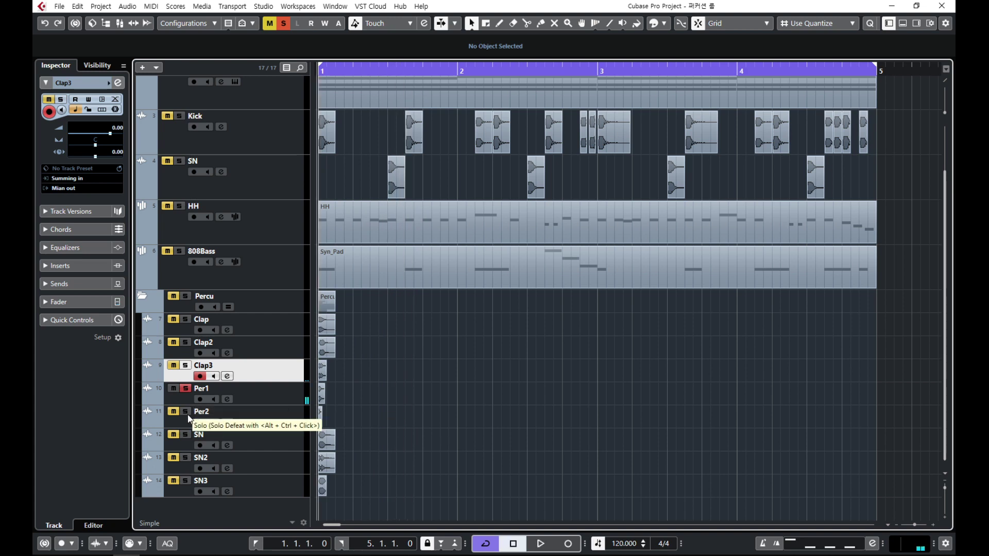
# - Play the Per2 track in solo, stop, and switch its solo off
pyautogui.click(185, 411)
pyautogui.press('space')
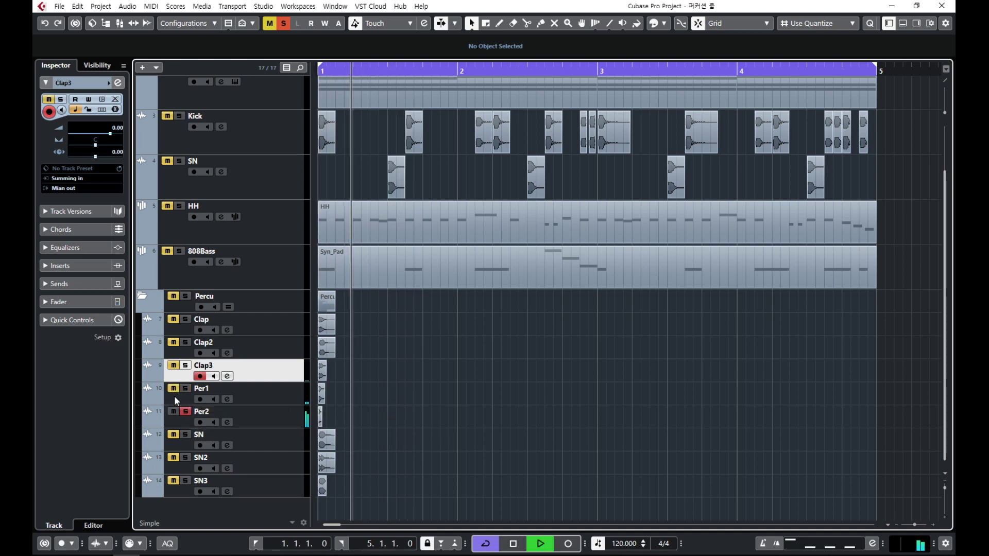
pyautogui.press('space')
pyautogui.click(185, 412)
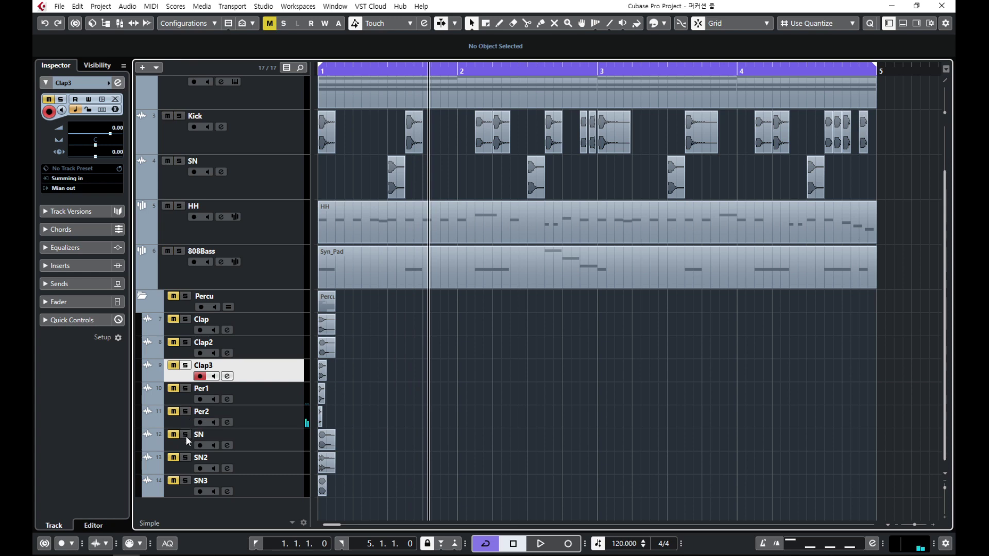
# - Play the SN track of the Percu folder in solo from the start, and unsolo it
pyautogui.click(185, 434)
pyautogui.press('Home')
pyautogui.press('space')
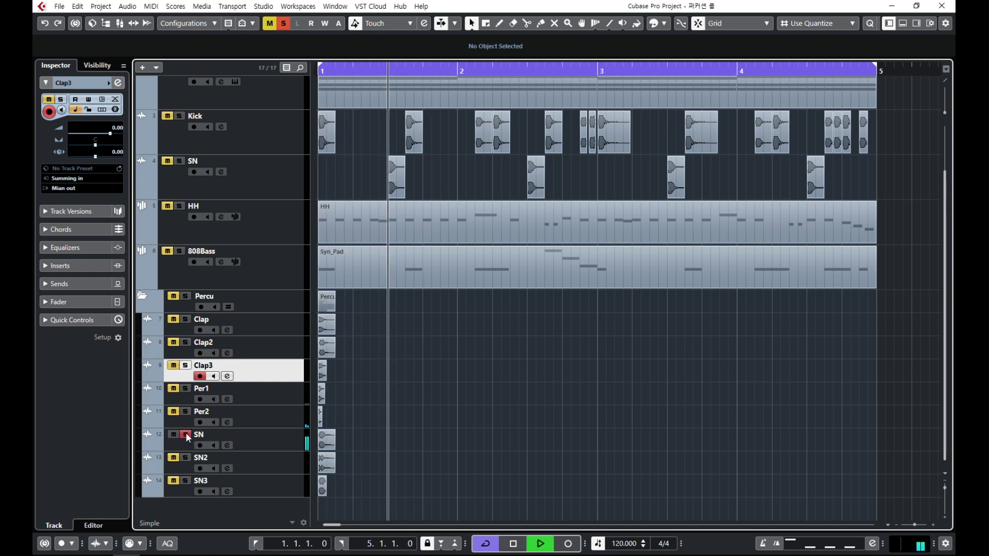
pyautogui.press('space')
pyautogui.click(185, 435)
# - Play the SN2 track in solo from the start, stop, and unsolo it
pyautogui.click(184, 457)
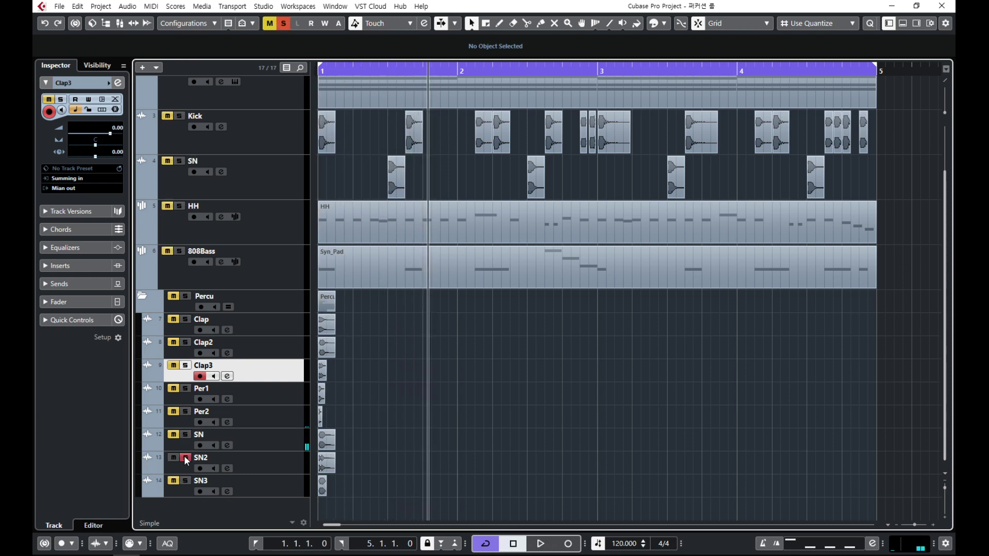
pyautogui.press('Home')
pyautogui.press('space')
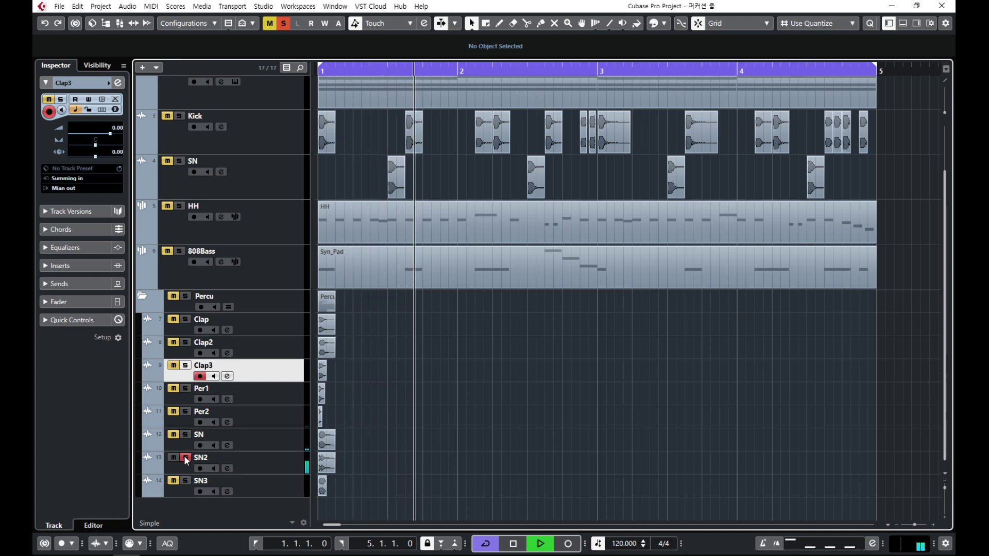
pyautogui.press('space')
pyautogui.click(184, 456)
# - Play the SN3 track in solo, return to the project start, and clear the solo
pyautogui.click(184, 481)
pyautogui.press('Home')
pyautogui.press('space')
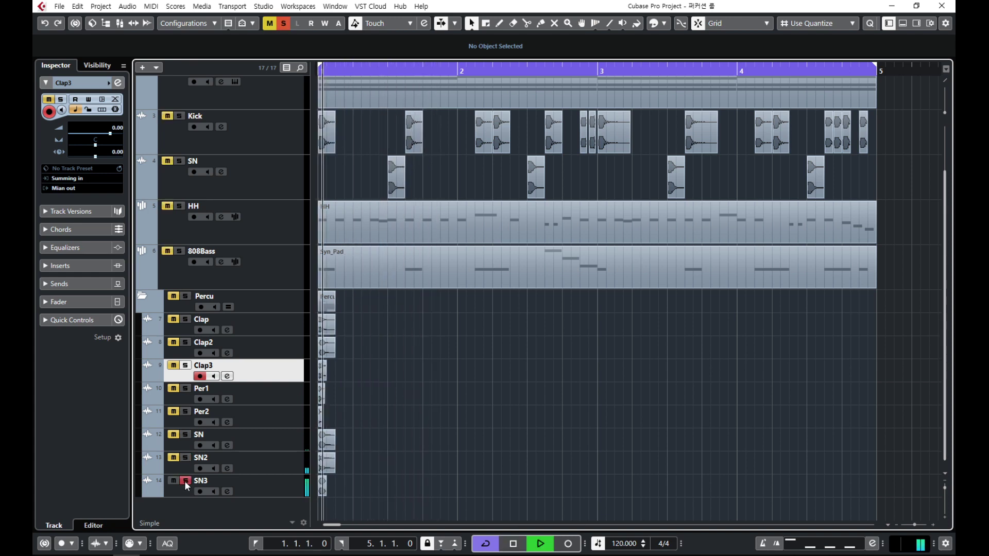
pyautogui.press('space')
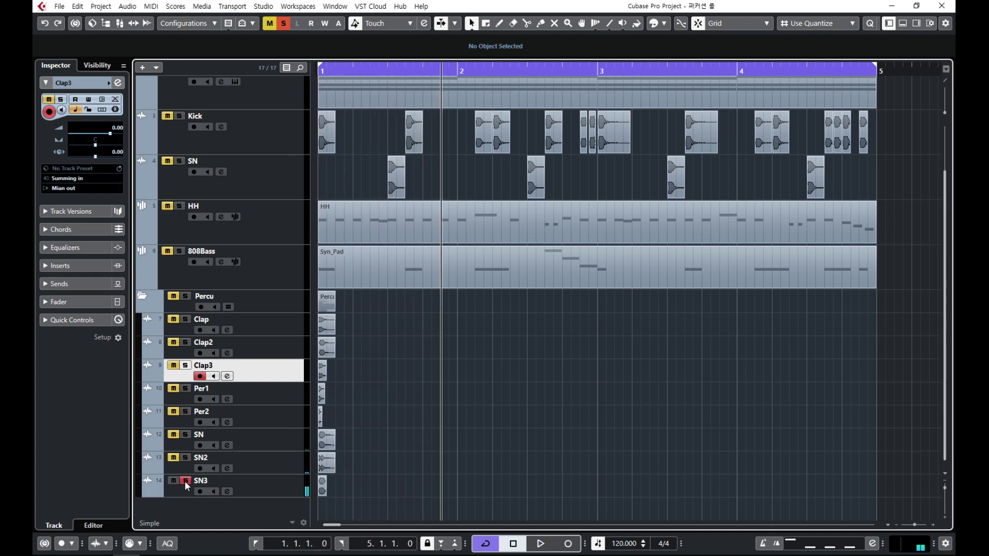
pyautogui.press('Home')
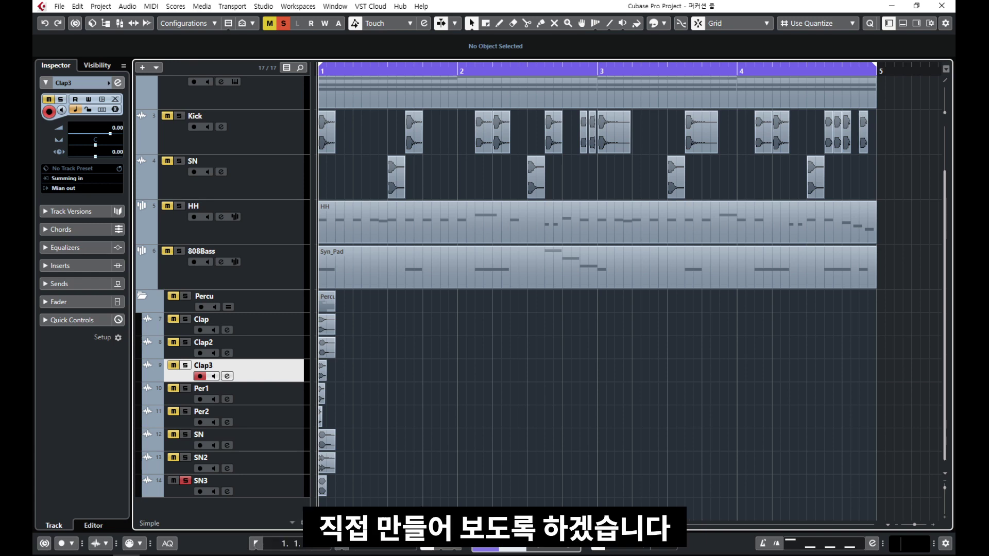
pyautogui.hotkey('alt', 's')
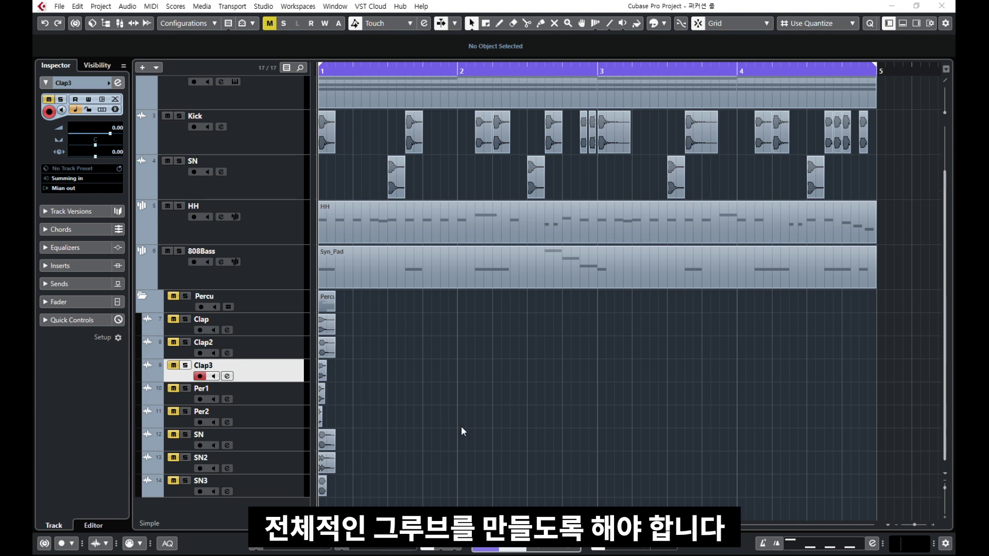
# - Select the six beat tracks from Syn_Bell through 808Bass and solo them together
pyautogui.press('Up')
pyautogui.press('Up')
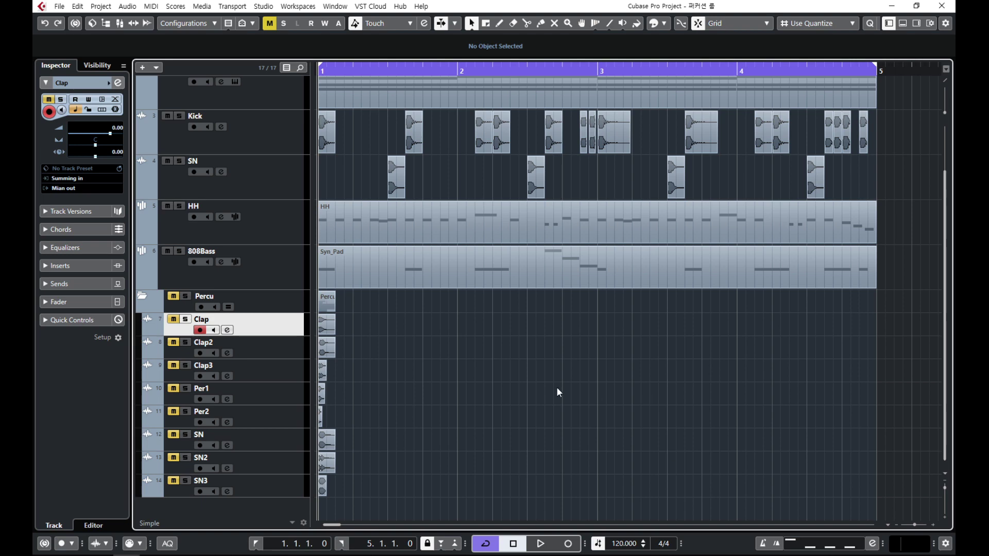
pyautogui.scroll(2, 556, 387)
pyautogui.scroll(2, 430, 360)
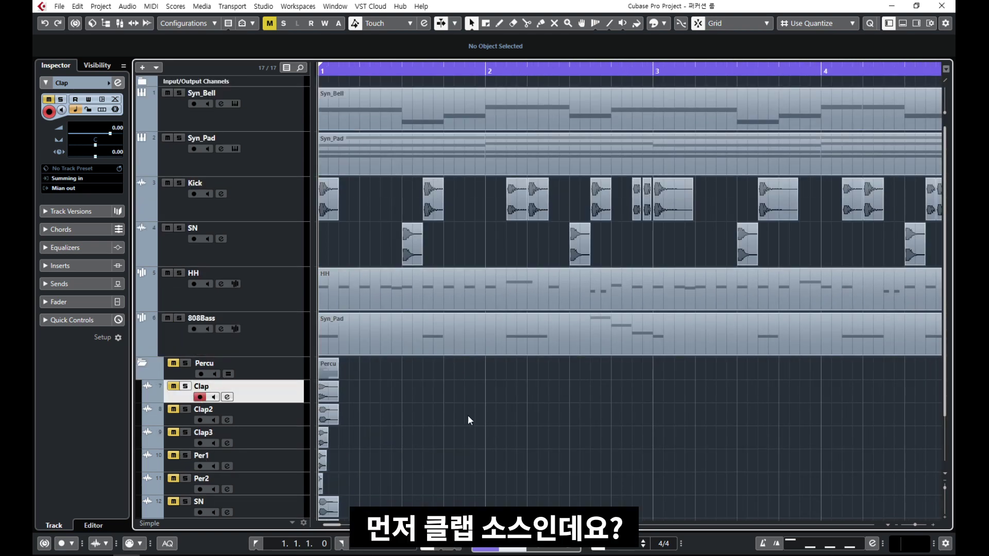
pyautogui.scroll(-1, 468, 412)
pyautogui.click(286, 117)
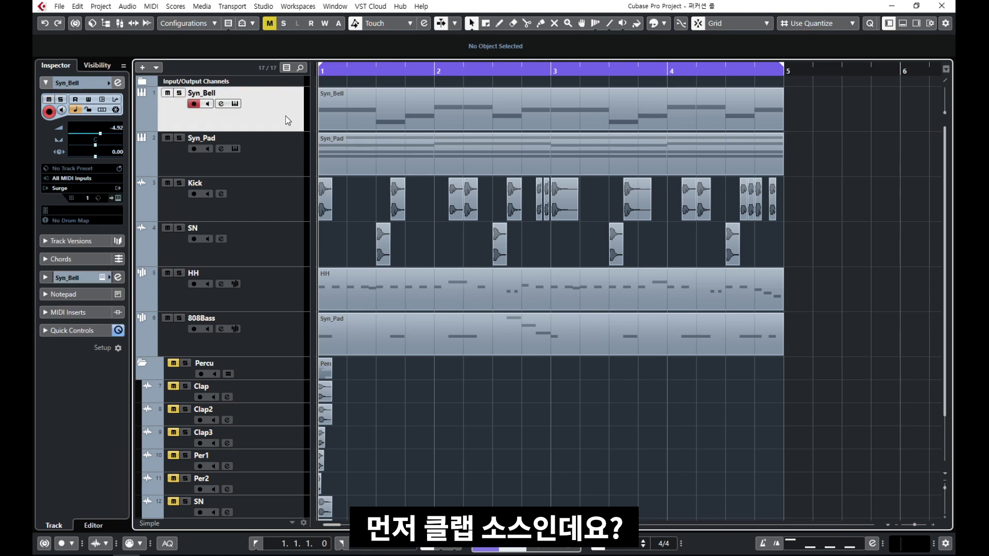
pyautogui.keyDown('shift'); pyautogui.click(298, 332); pyautogui.keyUp('shift')
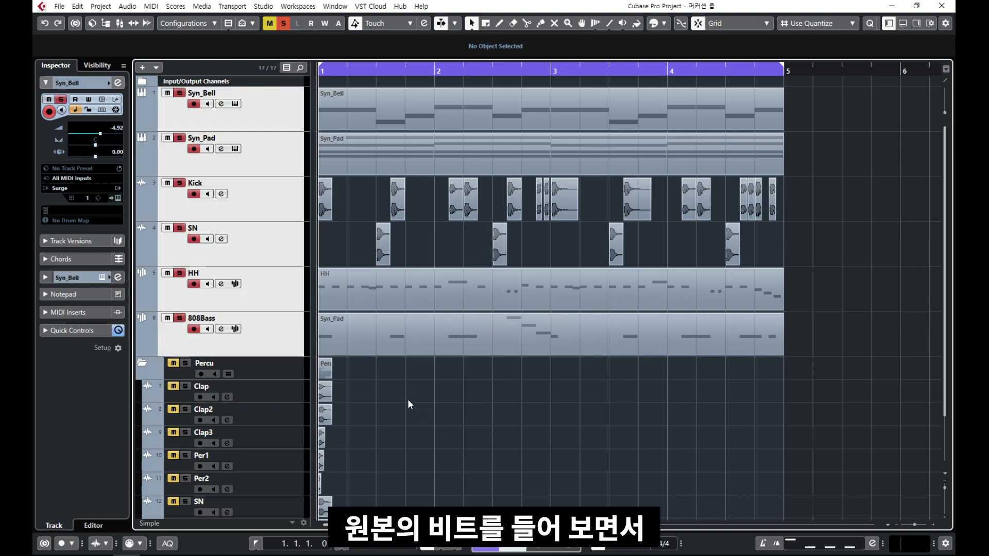
pyautogui.scroll(2, 407, 398)
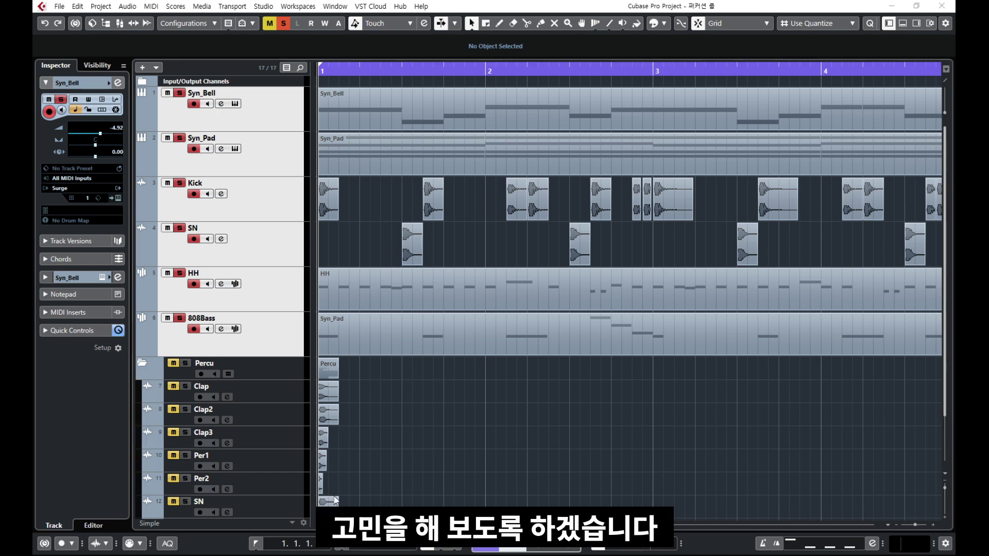
# - Add the Clap track to the soloed tracks, then play the beat and stop it
pyautogui.click(181, 386)
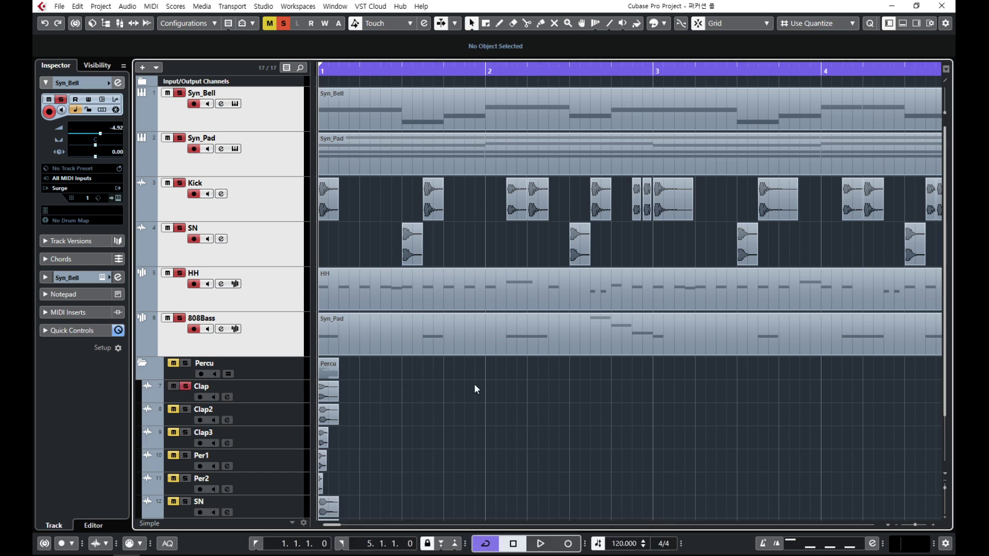
pyautogui.press('g')
pyautogui.press('g')
pyautogui.press('space')
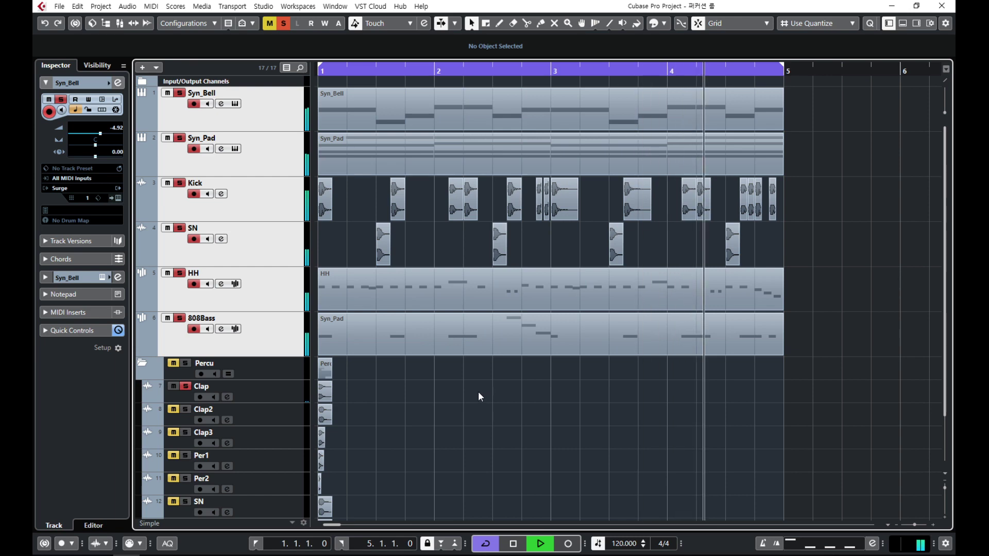
pyautogui.press('space')
# - Select the Clap track and move its clip from the project start to position 1.2.1
pyautogui.press('g')
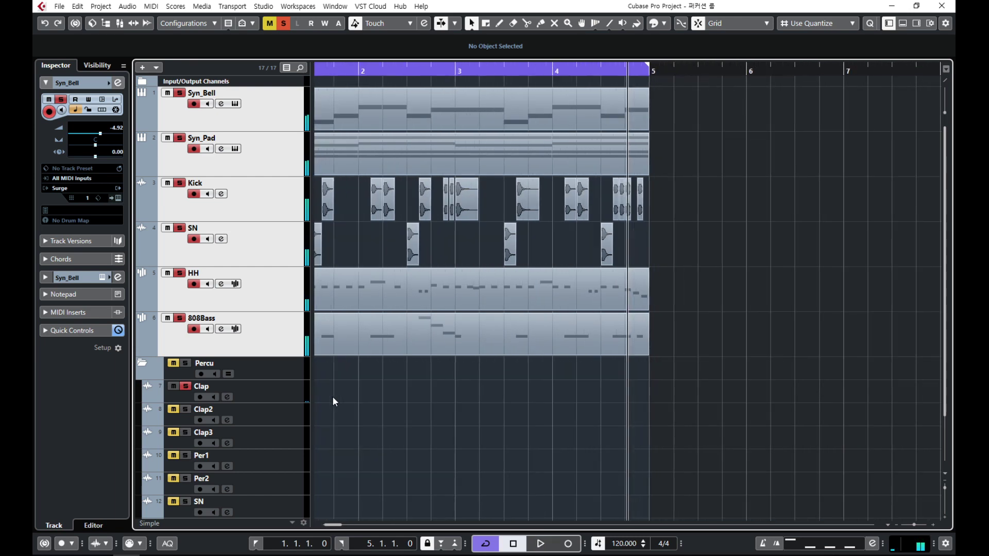
pyautogui.press('h')
pyautogui.click(294, 402)
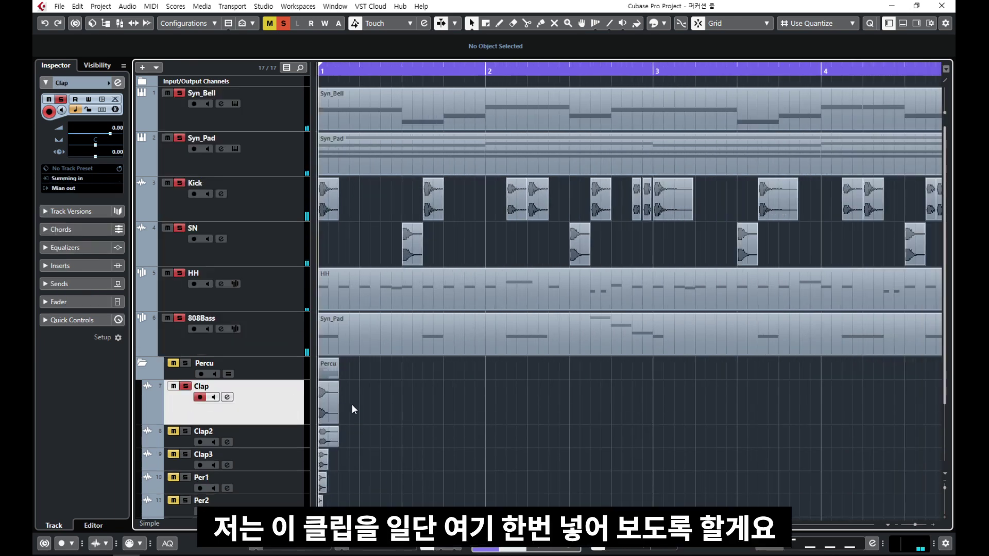
pyautogui.moveTo(329, 393); pyautogui.dragTo(369, 391)
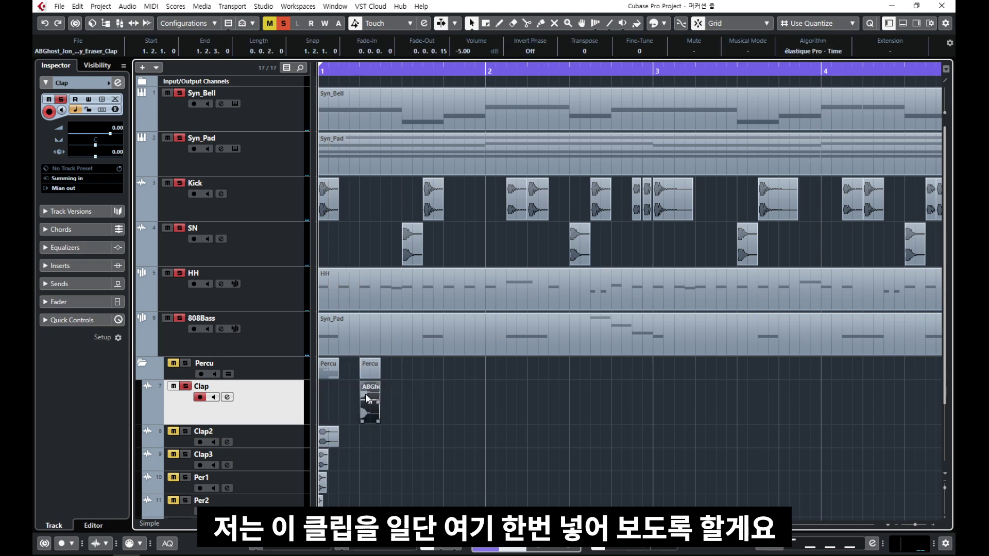
# - Play the beat with the clap on the second beat of bar 1, replay it from the start, and stop
pyautogui.press('g')
pyautogui.press('g')
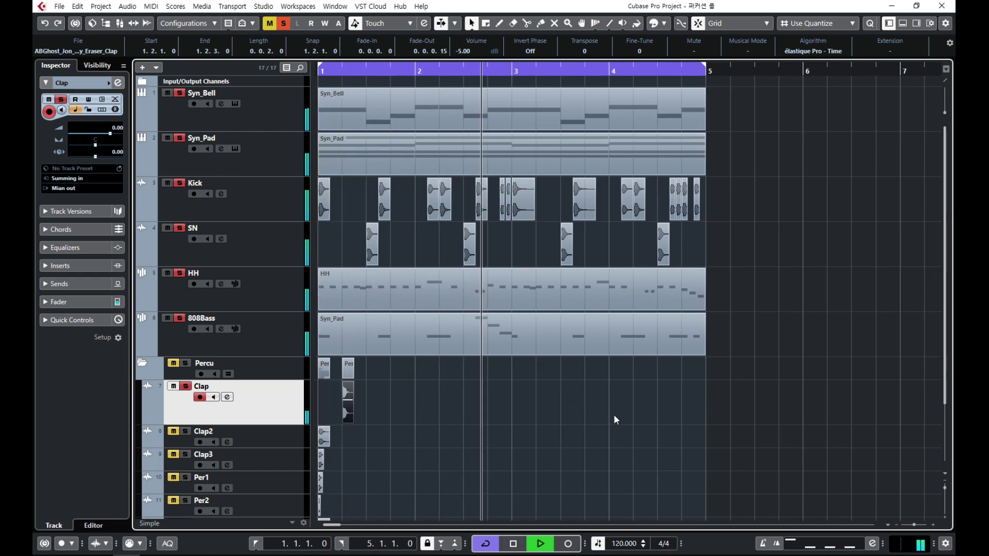
pyautogui.press('space')
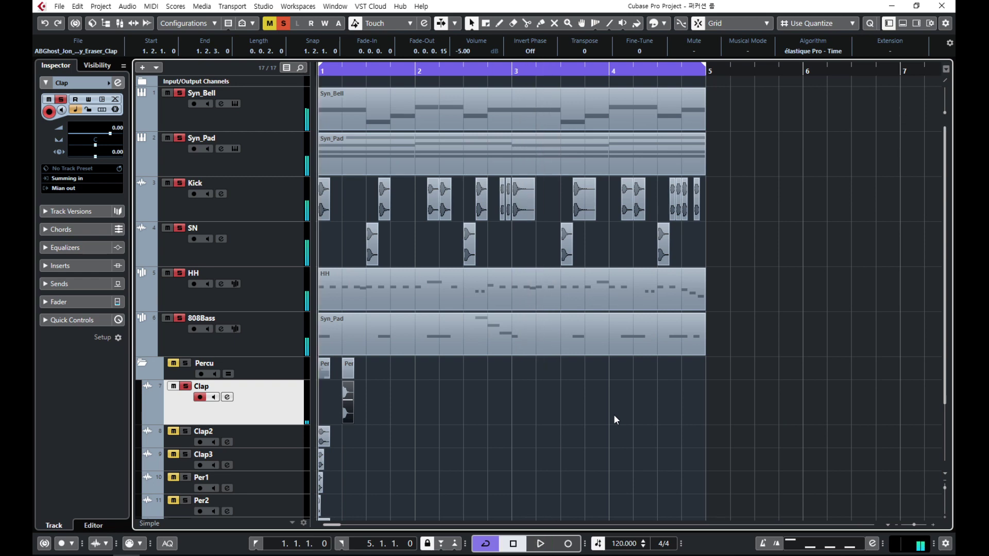
pyautogui.press('space')
pyautogui.press('space')
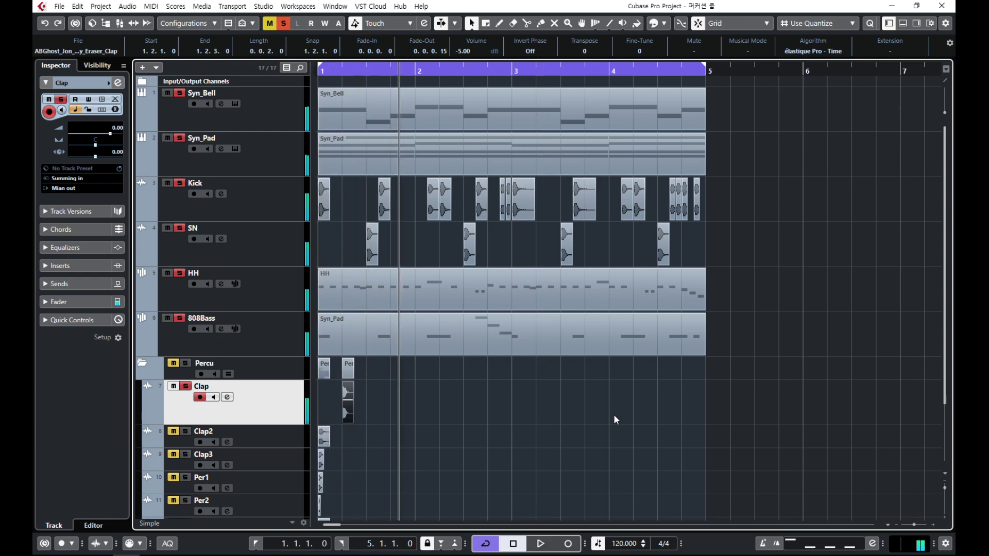
# - Move the clap clip earlier to position 1.1.3 on the Clap track
pyautogui.press('h')
pyautogui.press('h')
pyautogui.press('h')
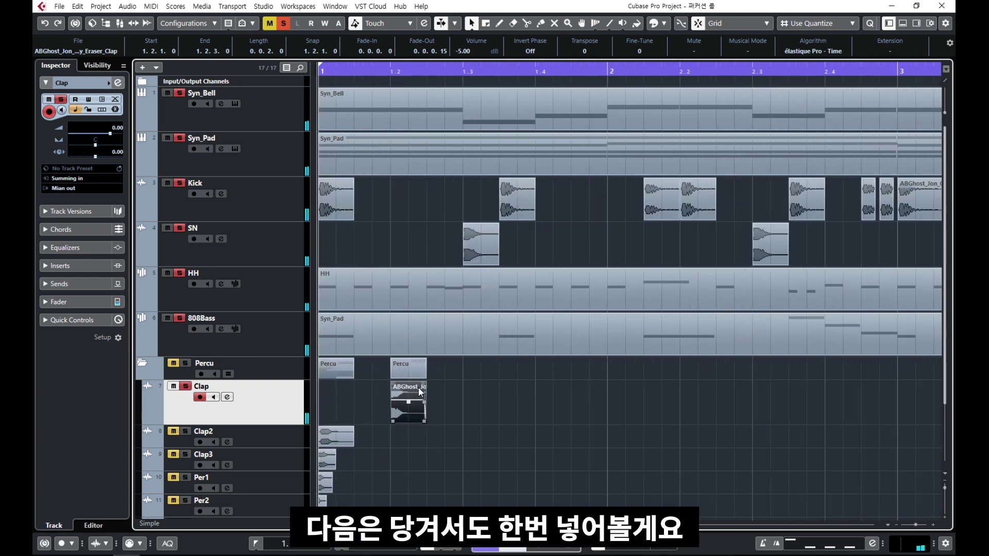
pyautogui.moveTo(415, 391); pyautogui.dragTo(379, 392)
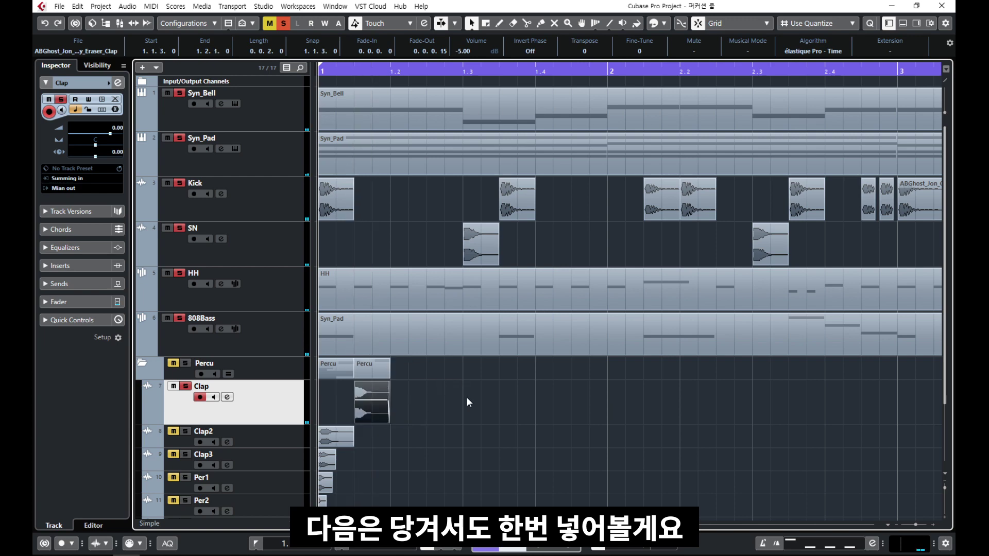
# - Deselect the clap clip, play the beat with it at its earlier position, replay it, and stop
pyautogui.click(598, 384)
pyautogui.press('g')
pyautogui.press('g')
pyautogui.press('space')
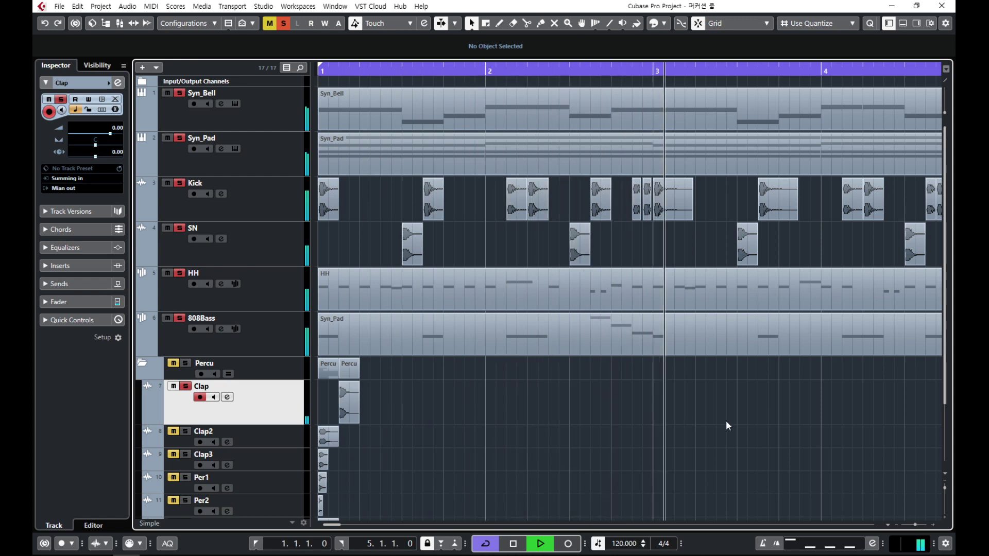
pyautogui.press('space')
pyautogui.press('space')
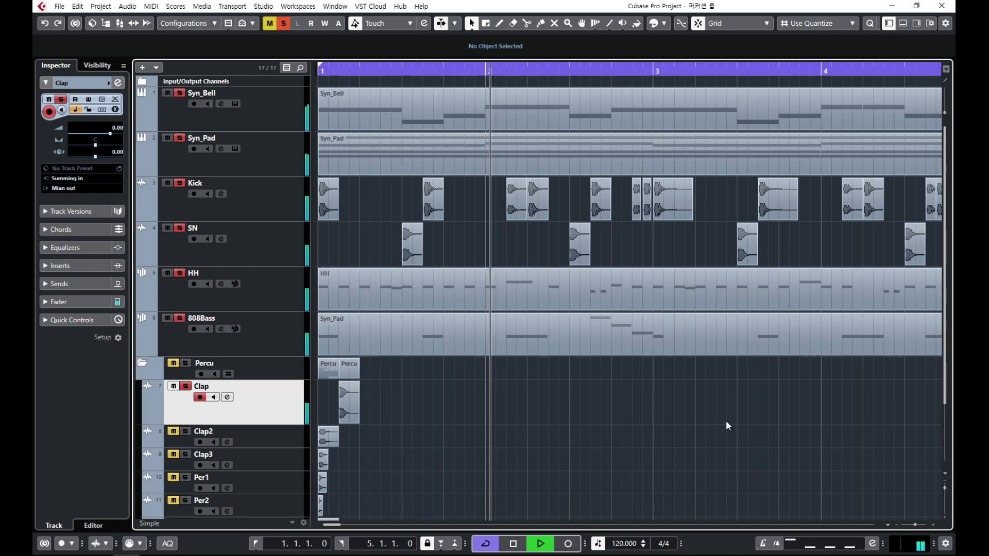
pyautogui.press('space')
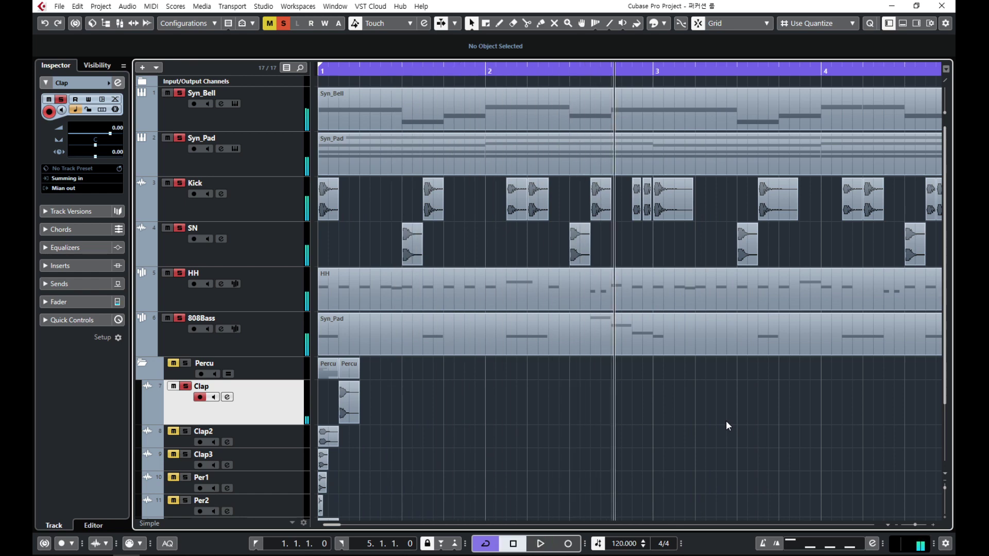
# - Return the playback cursor to the project start
pyautogui.press('g')
pyautogui.press('g')
pyautogui.press('h')
pyautogui.press('h')
pyautogui.press('h')
pyautogui.press('g')
pyautogui.press('g')
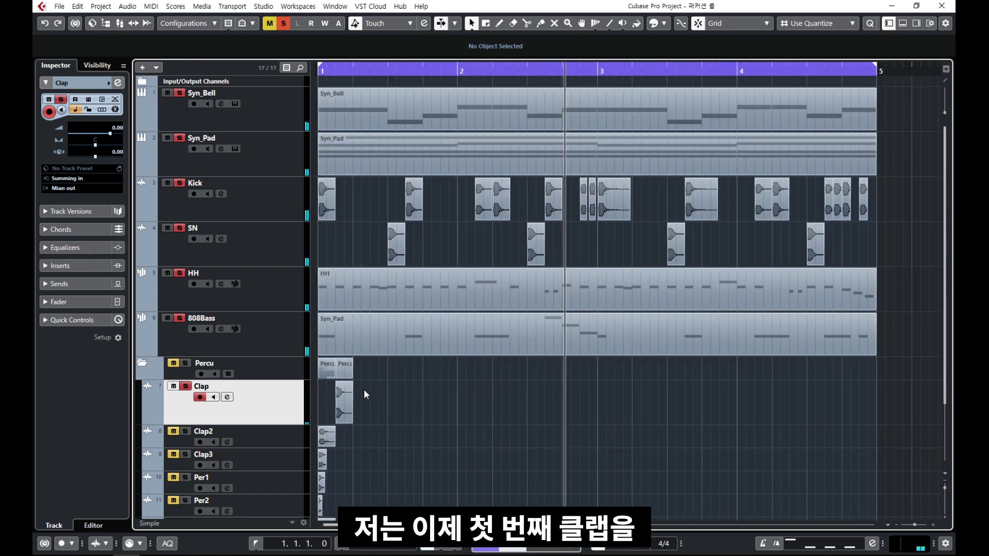
pyautogui.press('Home')
pyautogui.press('h')
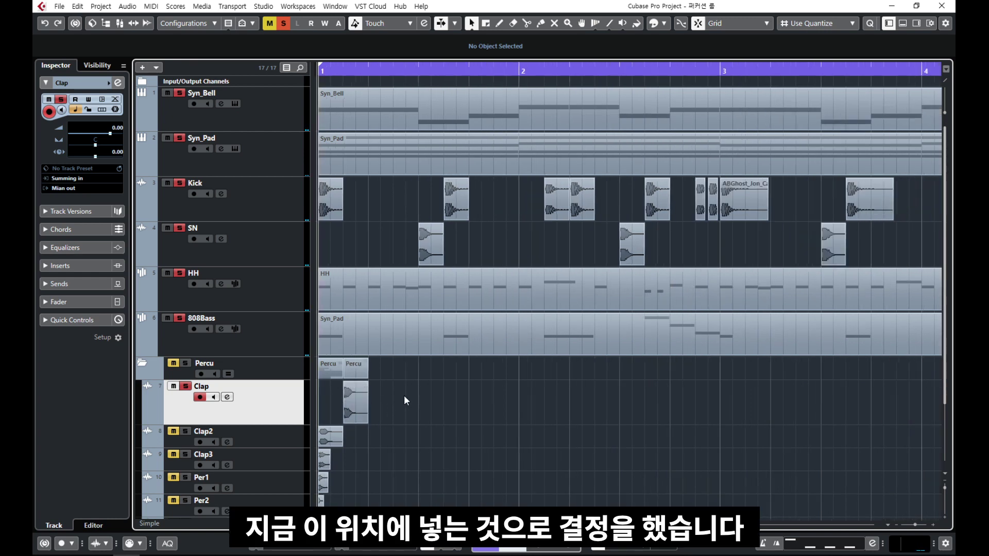
pyautogui.press('g')
pyautogui.press('g')
pyautogui.moveTo(348, 390)
pyautogui.mouseDown()
pyautogui.moveTo(384, 391)
pyautogui.moveTo(331, 392)
pyautogui.moveTo(344, 393)
pyautogui.mouseUp()
pyautogui.scroll(-2, 304, 386)
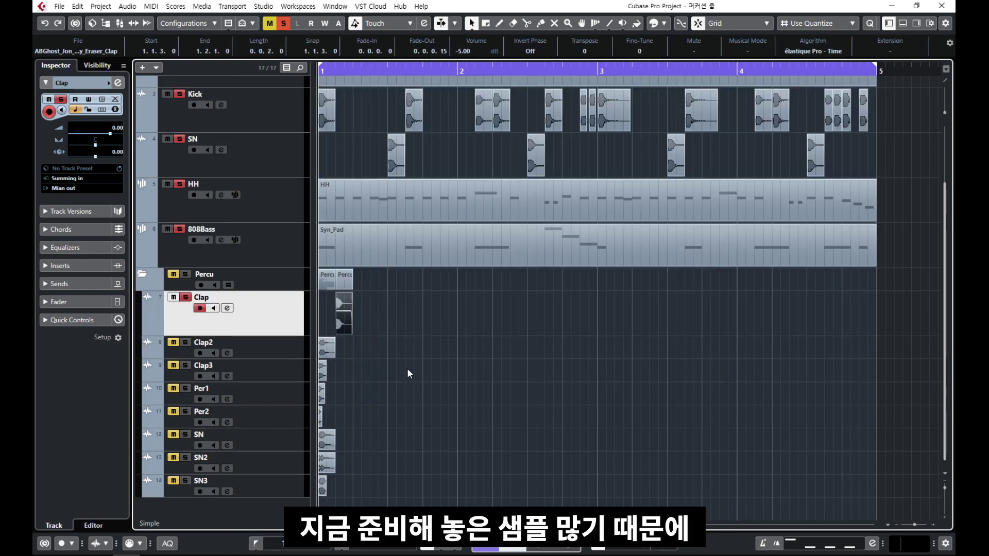
pyautogui.scroll(2, 407, 369)
pyautogui.press('h')
pyautogui.press('h')
pyautogui.moveTo(386, 393)
pyautogui.mouseDown()
pyautogui.moveTo(429, 389)
pyautogui.moveTo(341, 394)
pyautogui.moveTo(426, 388)
pyautogui.moveTo(366, 391)
pyautogui.moveTo(400, 391)
pyautogui.moveTo(395, 410)
pyautogui.moveTo(367, 388)
pyautogui.moveTo(380, 384)
pyautogui.mouseUp()
pyautogui.press('g')
pyautogui.click(489, 395)
pyautogui.press('g')
pyautogui.press('g')
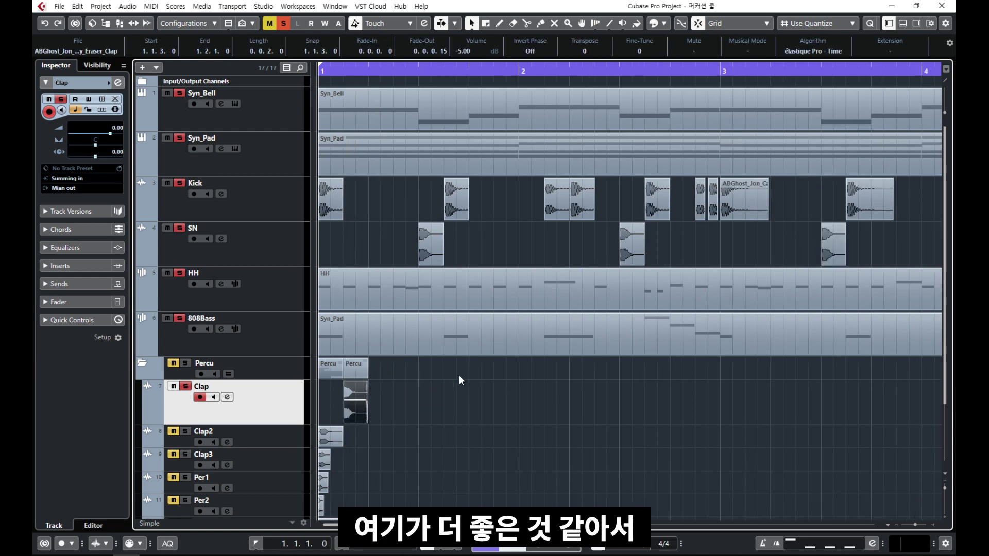
pyautogui.press('h')
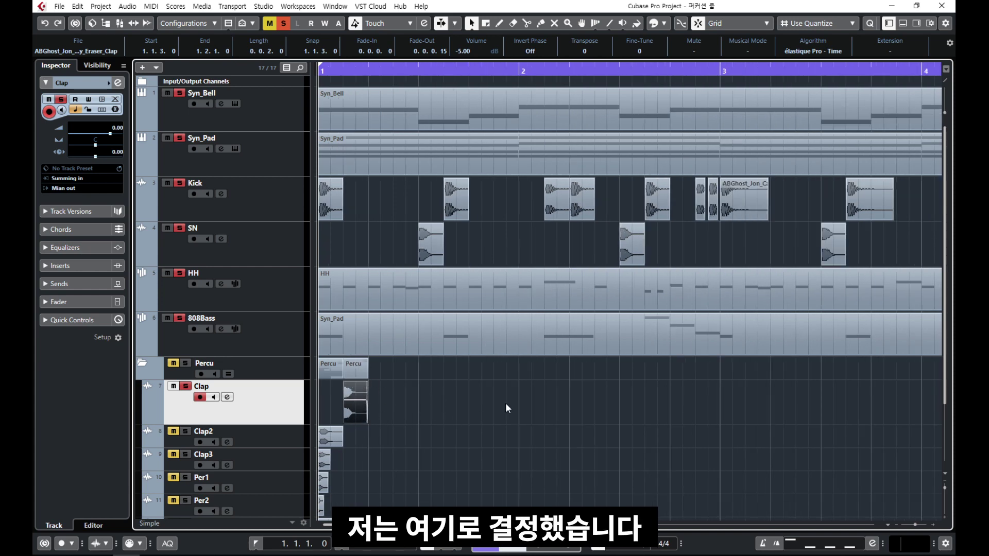
# - Play the four-bar beat from the start to check the clap at 1.1.3, and stop playback
pyautogui.press('space')
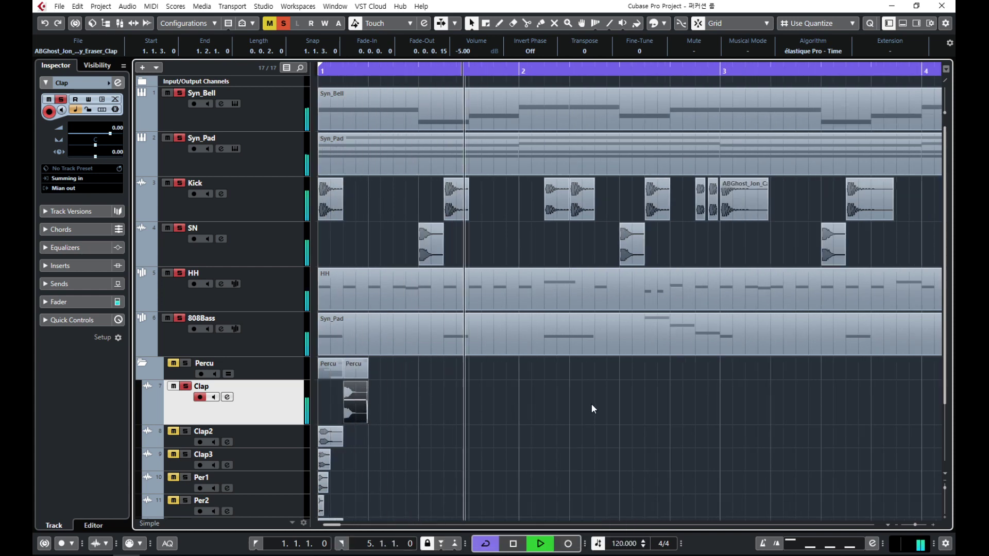
pyautogui.press('g')
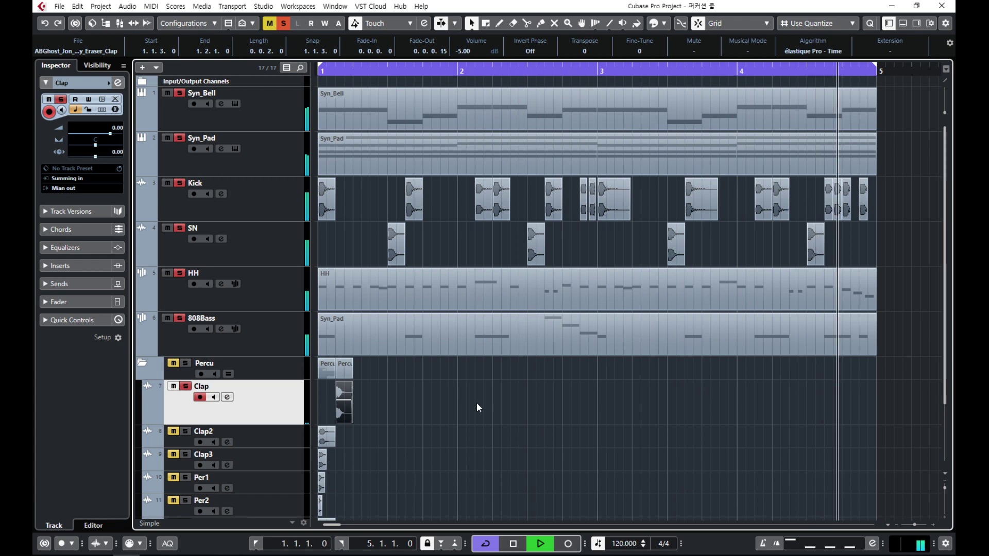
pyautogui.press('space')
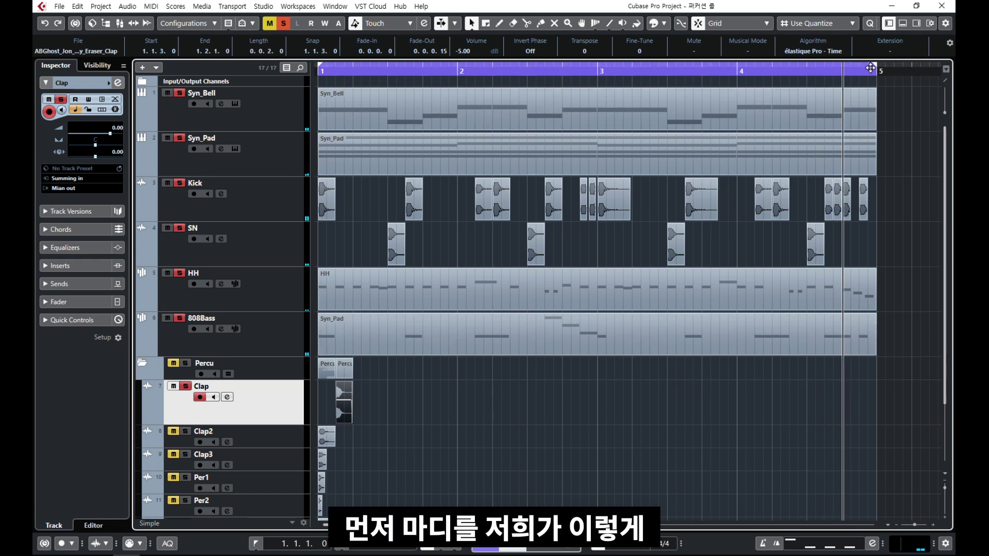
# - Shorten the cycle range to the first two bars by moving its end to bar 3, and clear the clip selection
pyautogui.moveTo(876, 70); pyautogui.dragTo(616, 97)
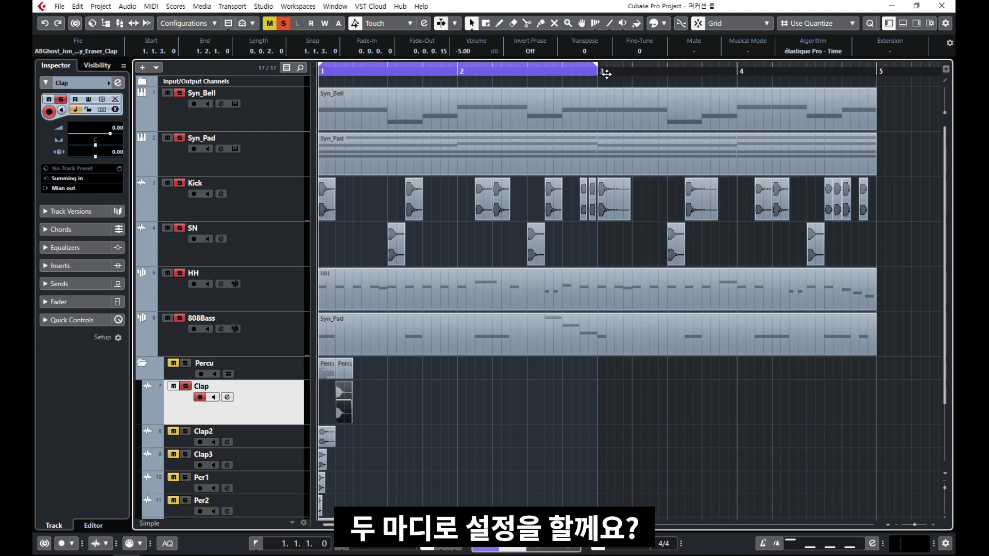
pyautogui.scroll(-2, 569, 369)
pyautogui.click(583, 286)
pyautogui.moveTo(583, 290); pyautogui.dragTo(338, 493)
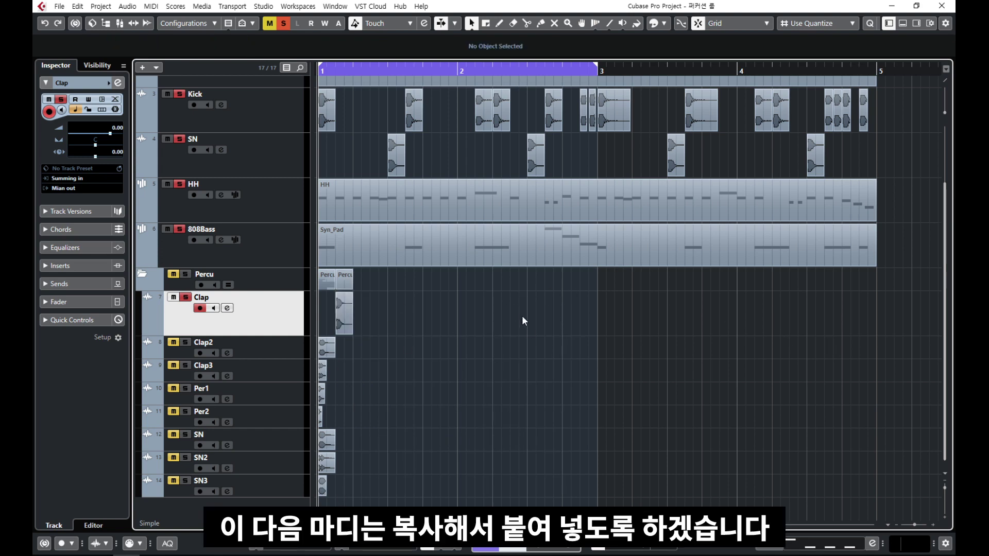
# - Unmute the Clap2 track and add it to the soloed tracks
pyautogui.press('h')
pyautogui.press('h')
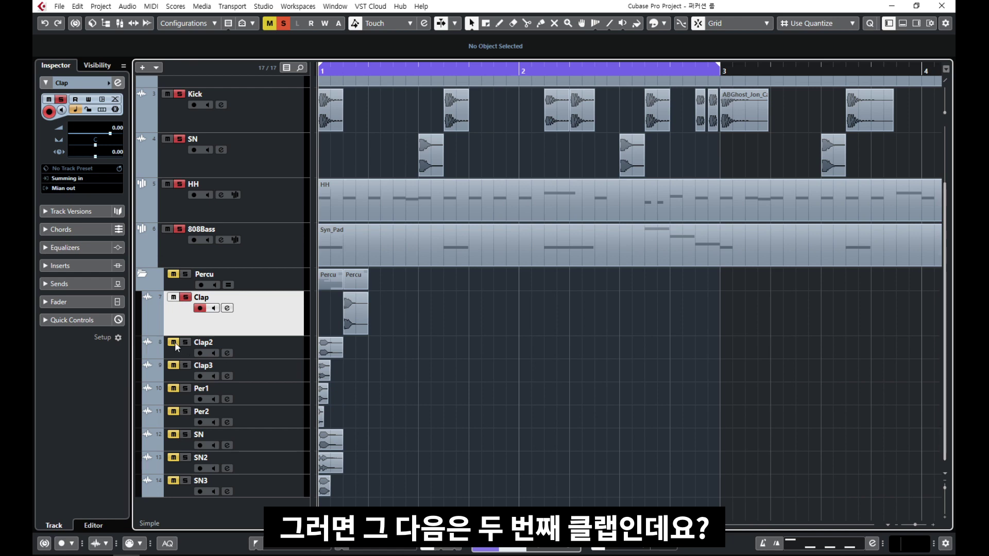
pyautogui.click(174, 342)
pyautogui.click(186, 342)
pyautogui.scroll(3, 496, 359)
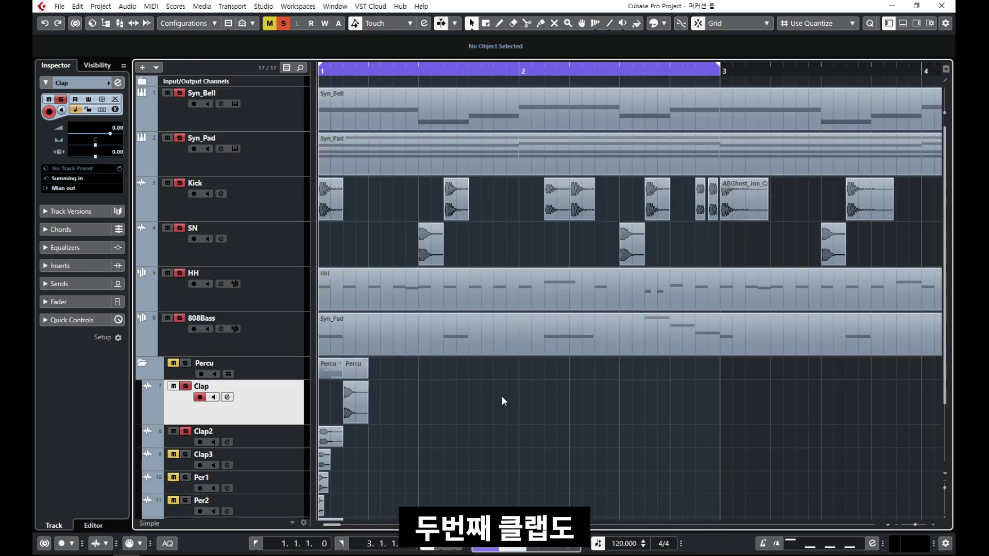
# - Play the two-bar loop with the Clap2 clip at the project start, and stop playback
pyautogui.press('g')
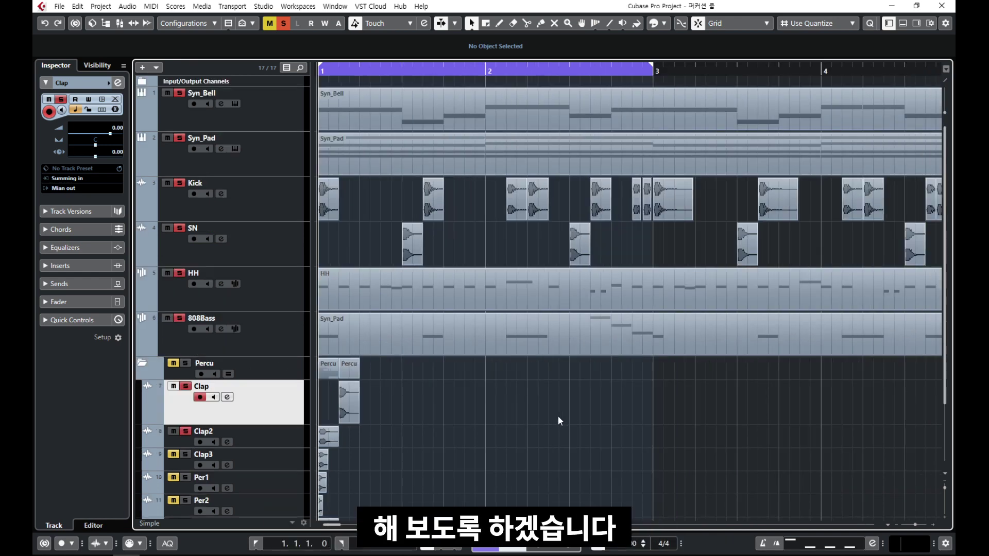
pyautogui.press('space')
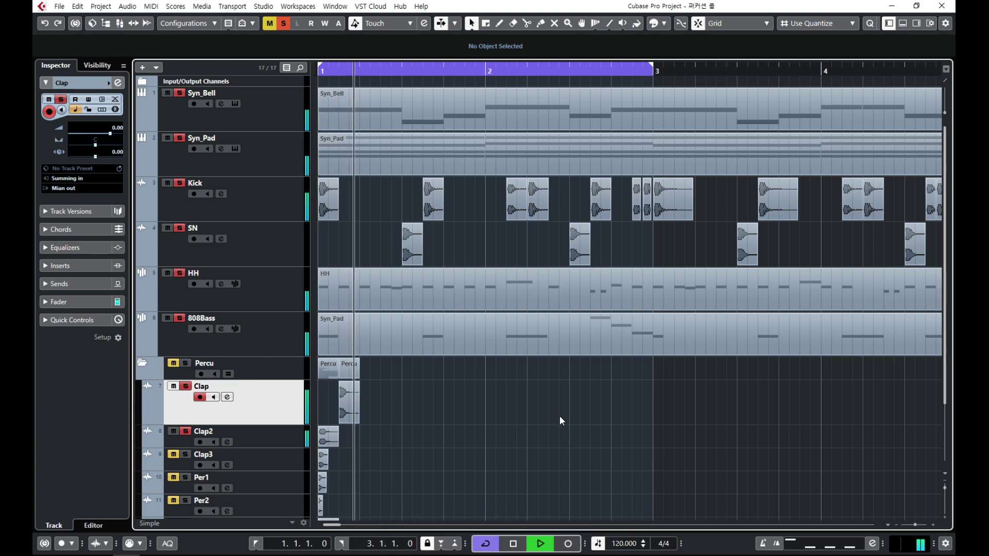
pyautogui.scroll(-2, 558, 416)
pyautogui.scroll(2, 561, 395)
pyautogui.scroll(-2, 575, 395)
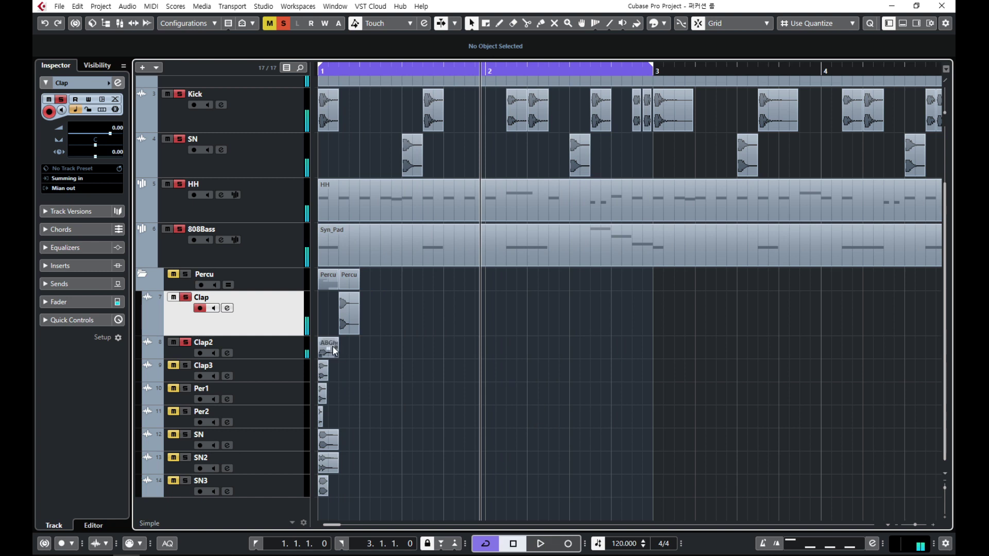
# - Move the Clap2 clip to position 1.2.3, then play the beat and stop it
pyautogui.moveTo(328, 349); pyautogui.dragTo(388, 347)
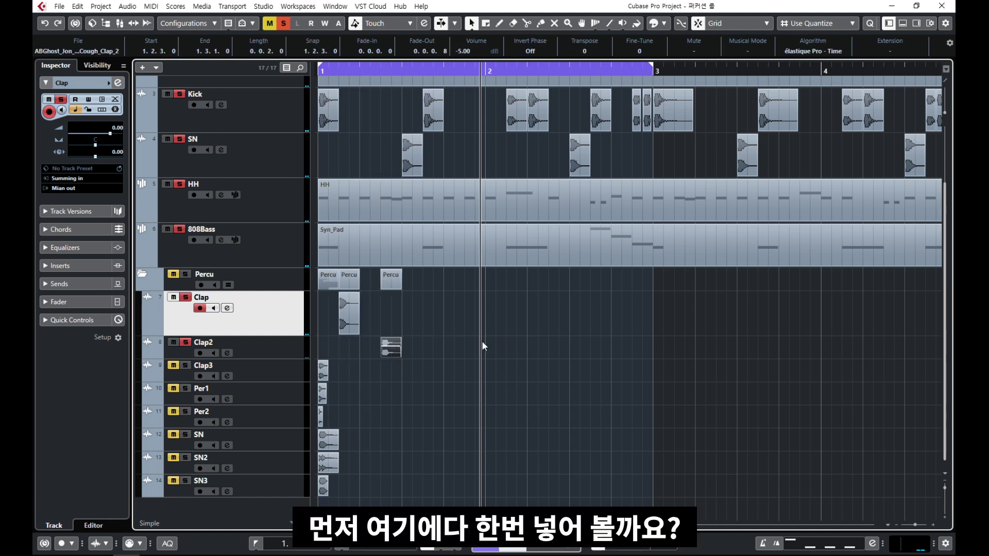
pyautogui.press('space')
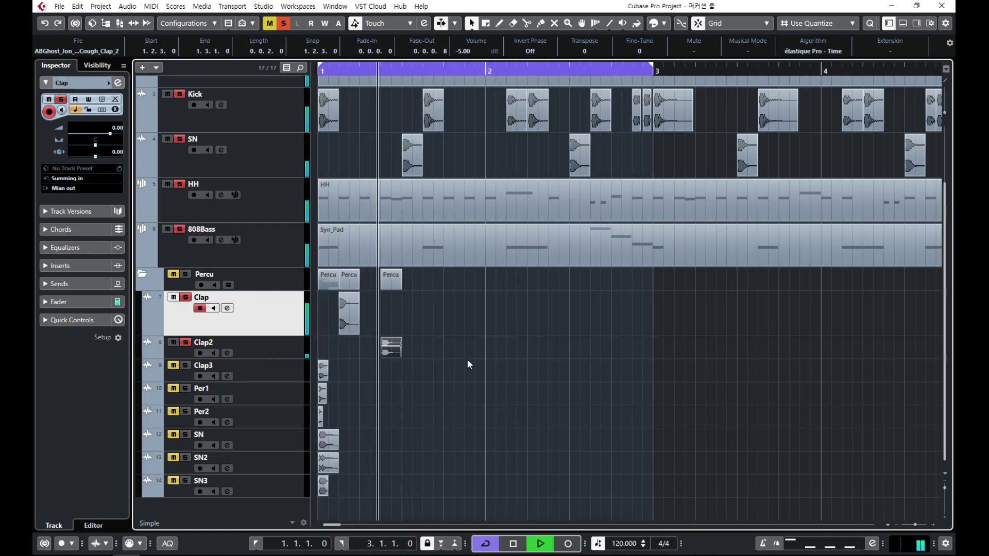
pyautogui.scroll(2, 469, 361)
pyautogui.press('space')
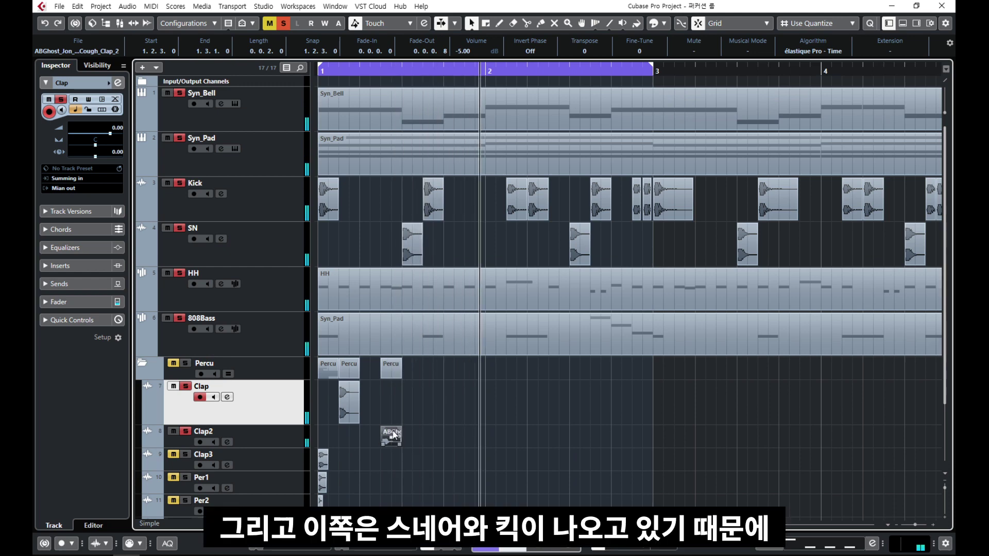
# - Move the Clap2 clip to position 1.4.1, play the loop from the project start, and stop it
pyautogui.moveTo(404, 434); pyautogui.dragTo(459, 433)
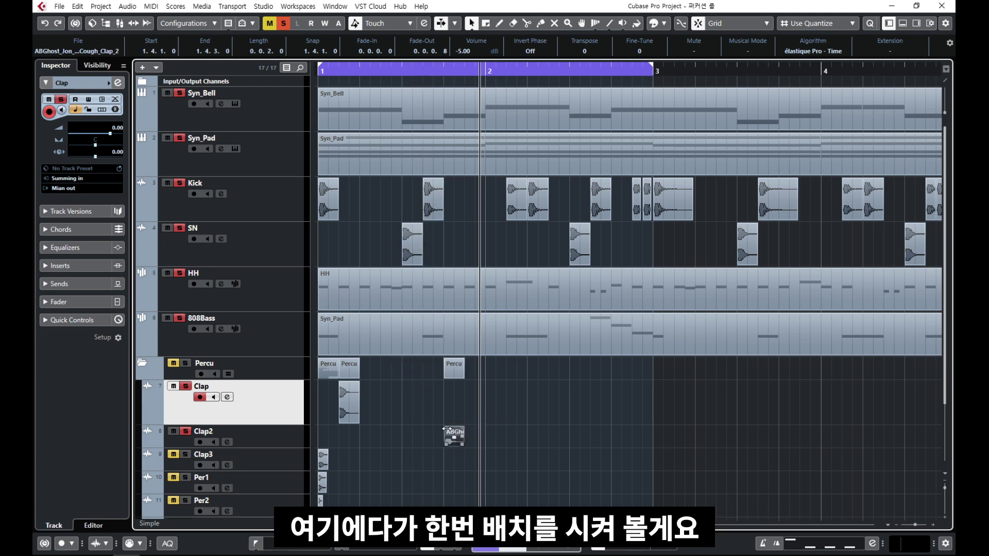
pyautogui.press('Home')
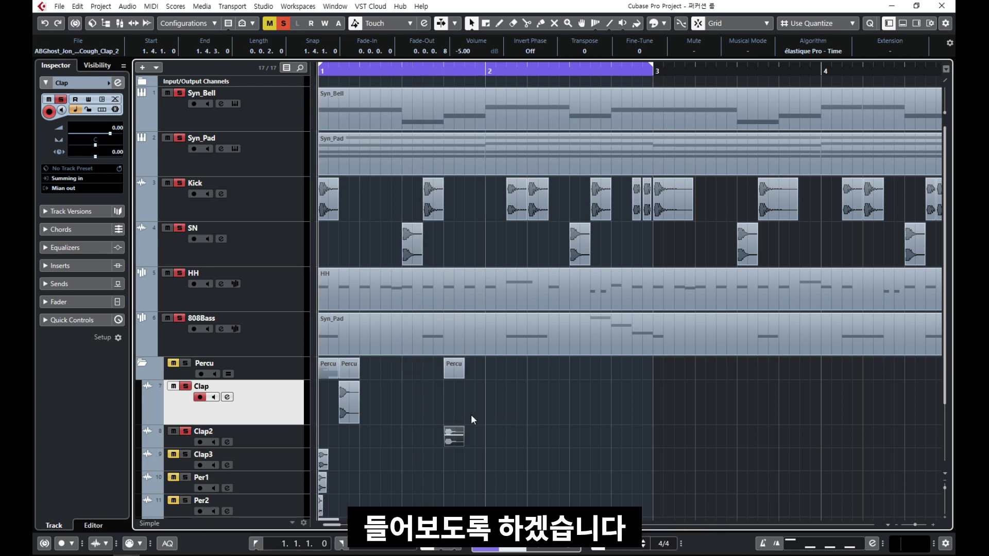
pyautogui.press('space')
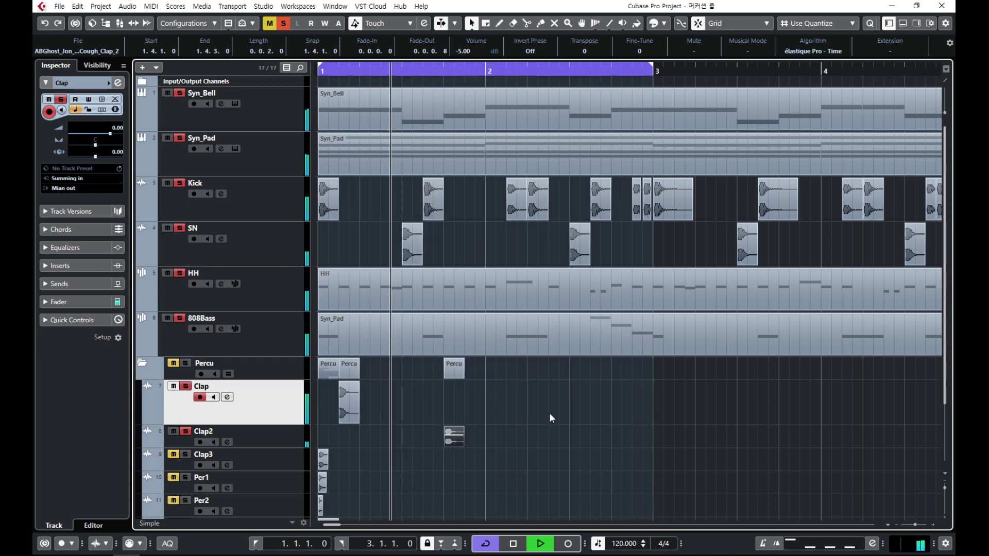
pyautogui.press('space')
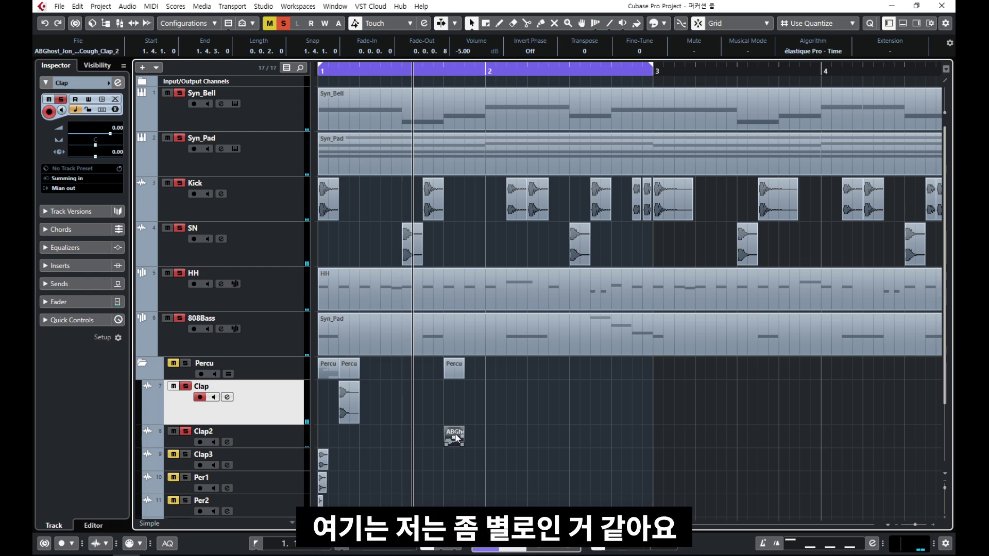
# - Move the Clap2 clip to position 1.4.3 and play the two-bar loop
pyautogui.moveTo(454, 433); pyautogui.dragTo(475, 434)
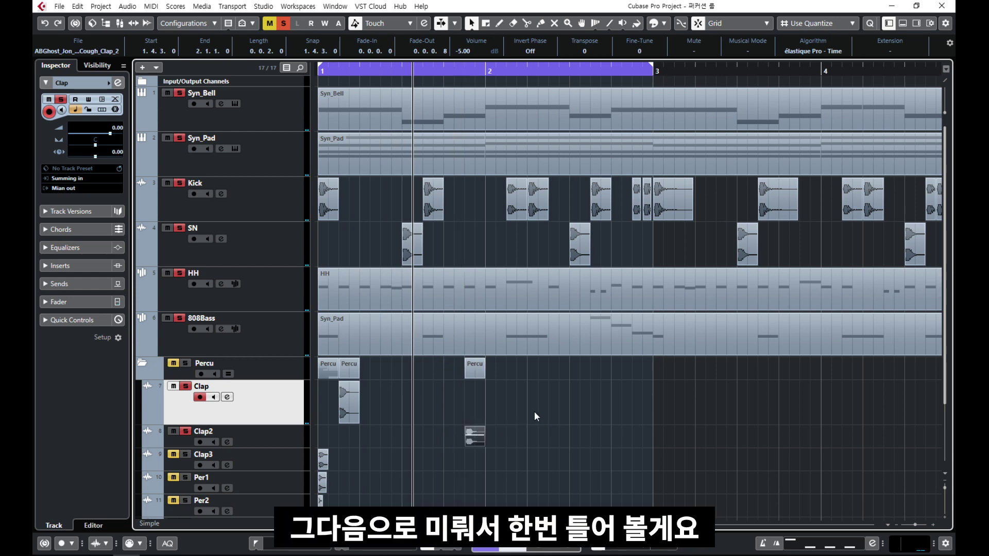
pyautogui.press('space')
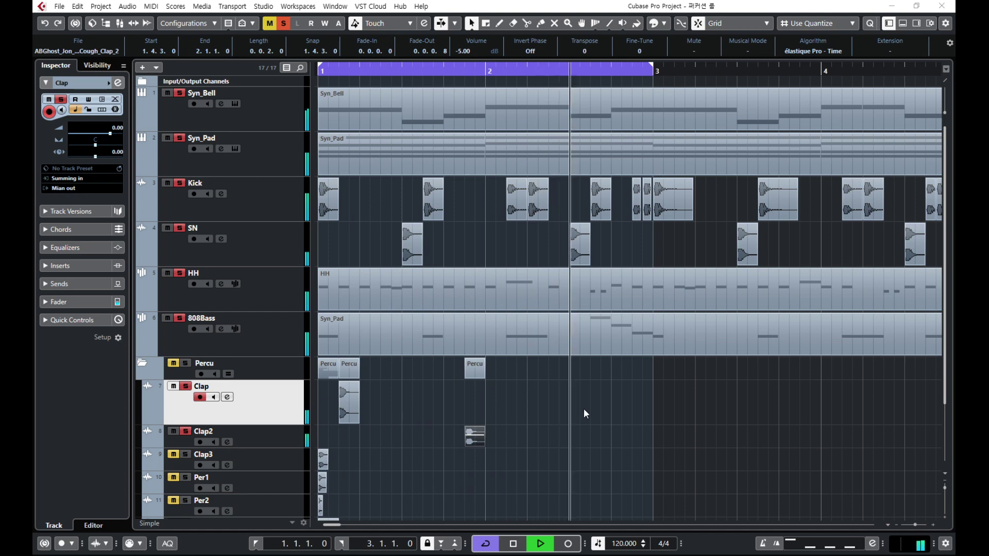
# - Deselect the Clap2 clip and enlarge the Clap2 track's height
pyautogui.click(539, 415)
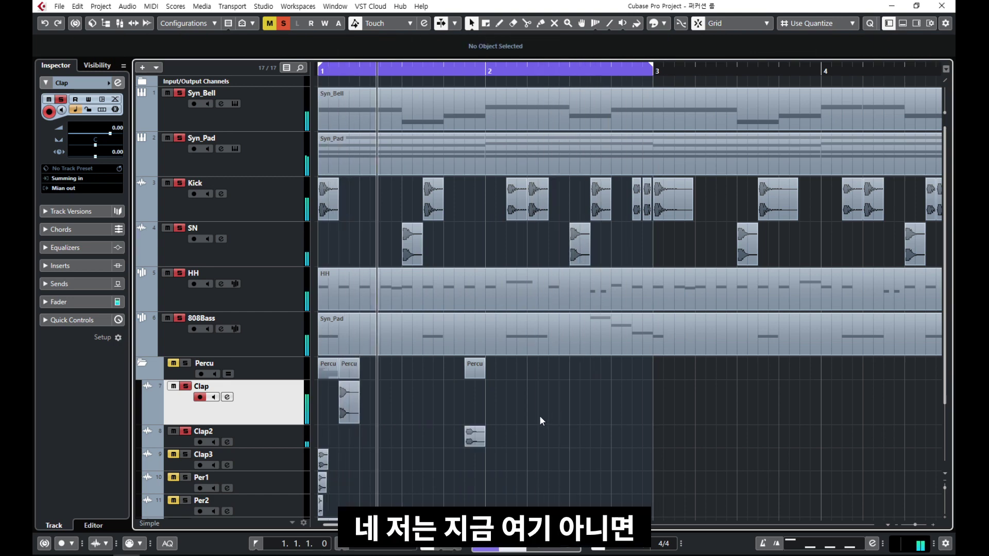
pyautogui.scroll(-2, 308, 373)
pyautogui.moveTo(284, 357); pyautogui.dragTo(284, 380)
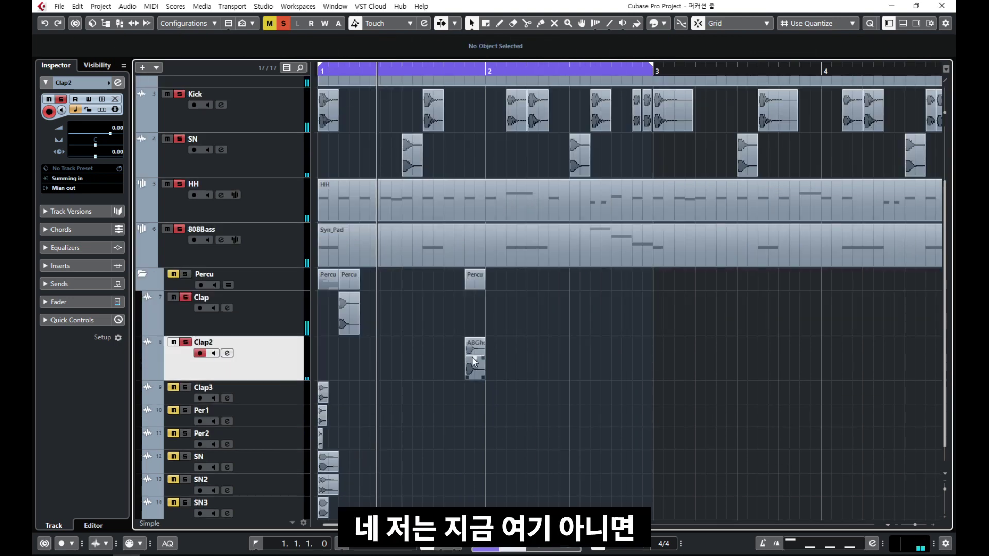
# - Move the Clap2 clip back to position 1.2.3 and play the two-bar loop to compare the placement
pyautogui.moveTo(472, 357); pyautogui.dragTo(384, 358)
pyautogui.scroll(2, 405, 401)
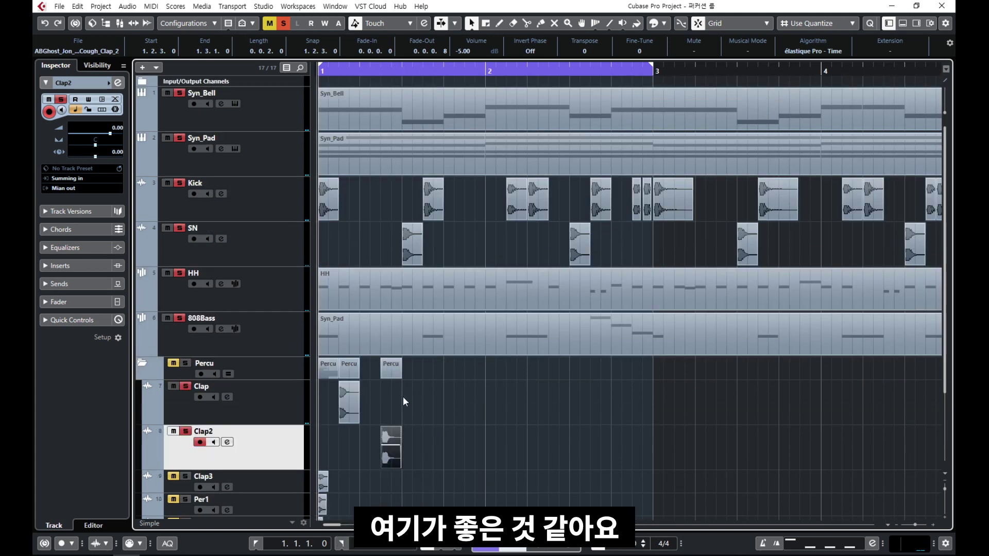
pyautogui.press('space')
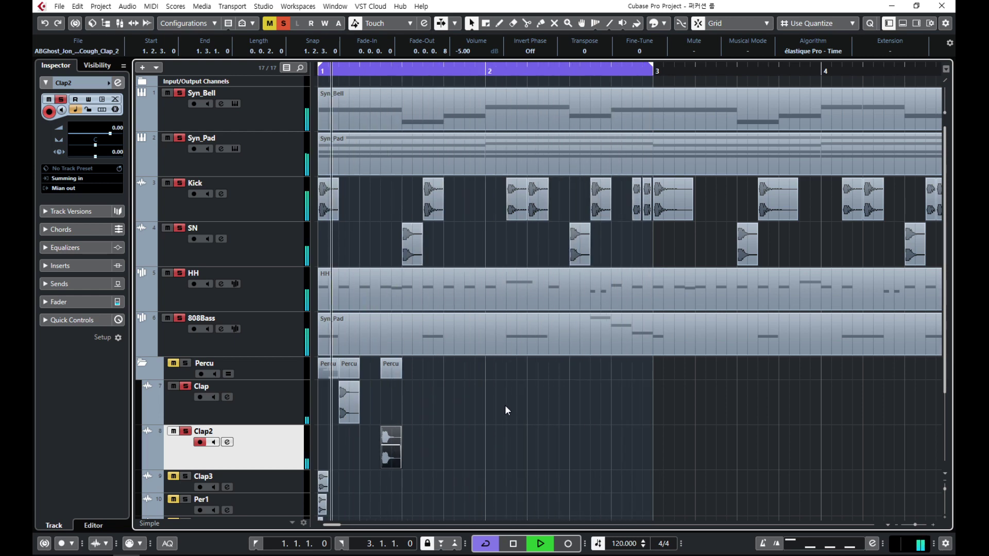
# - Return the Clap2 clip to position 1.4.3, play the loop, and stop playback
pyautogui.moveTo(395, 440); pyautogui.dragTo(471, 431)
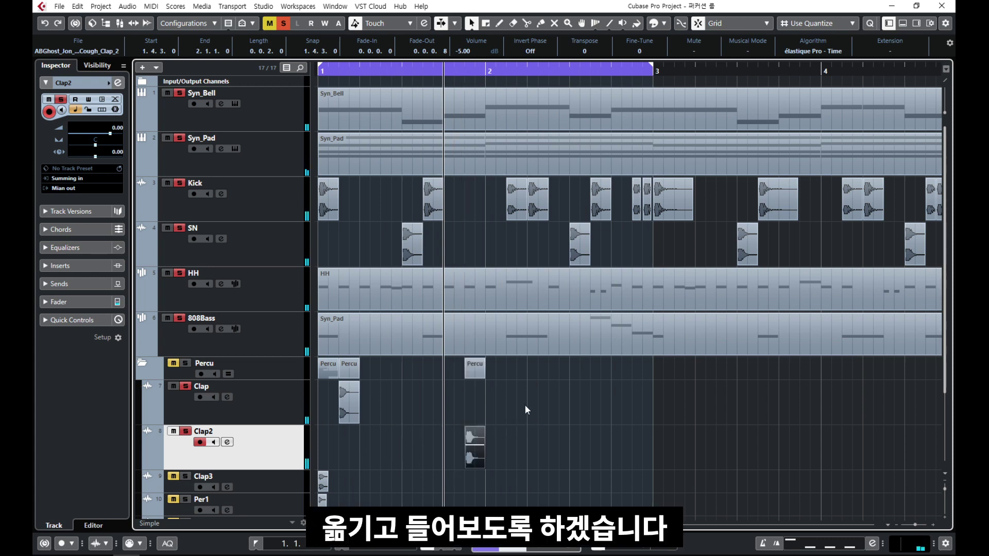
pyautogui.press('space')
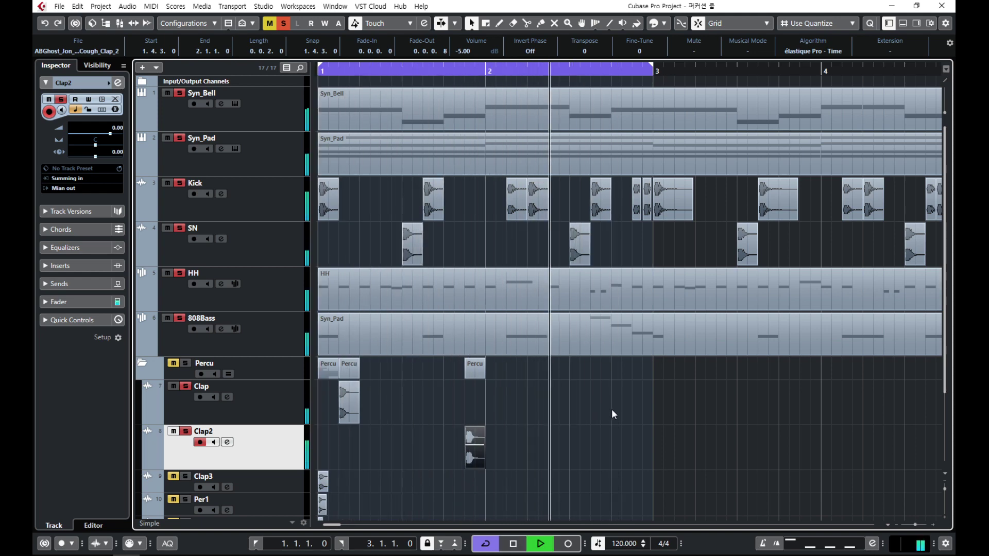
pyautogui.press('space')
# - Enlarge the Clap3 track, add it to the soloed tracks, and play the two-bar loop
pyautogui.scroll(-2, 528, 404)
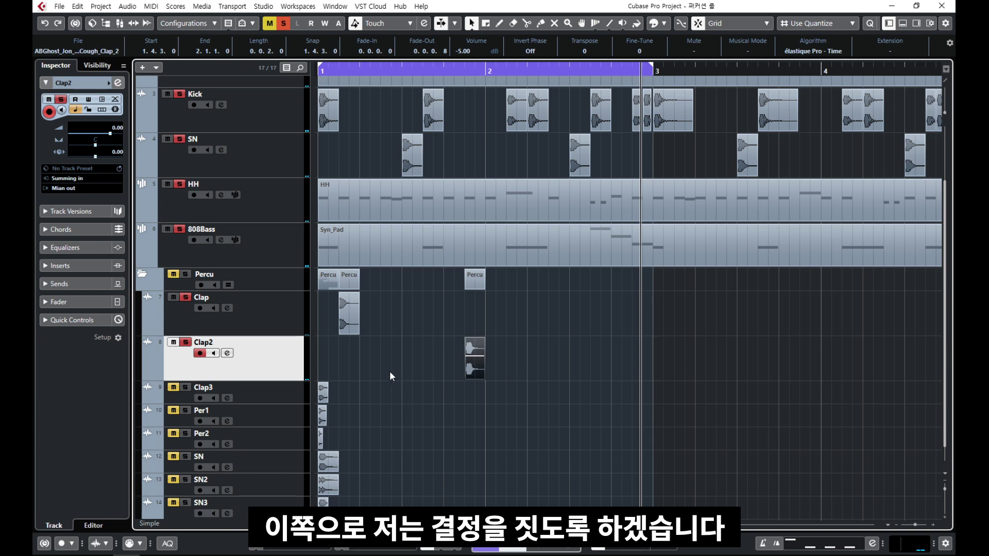
pyautogui.moveTo(288, 402); pyautogui.dragTo(283, 422)
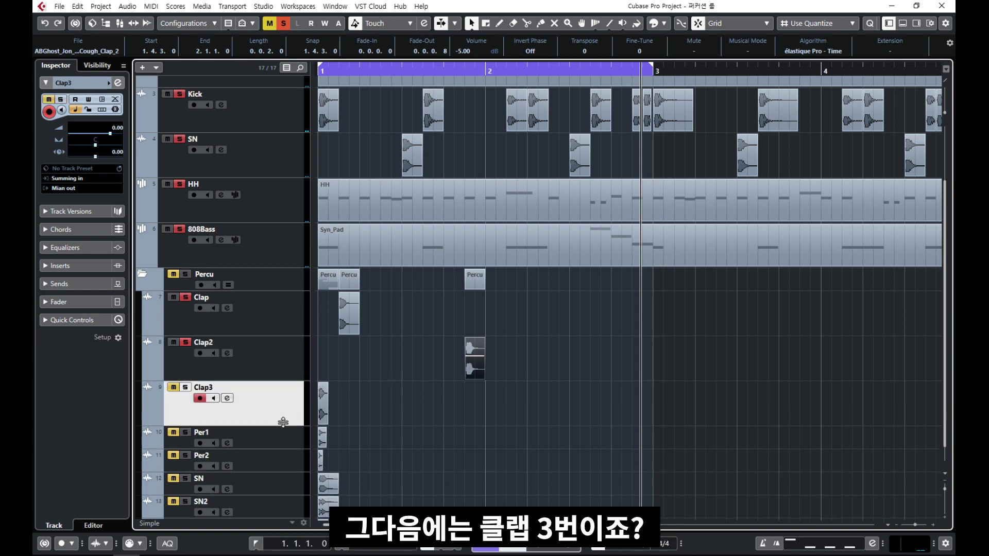
pyautogui.click(185, 388)
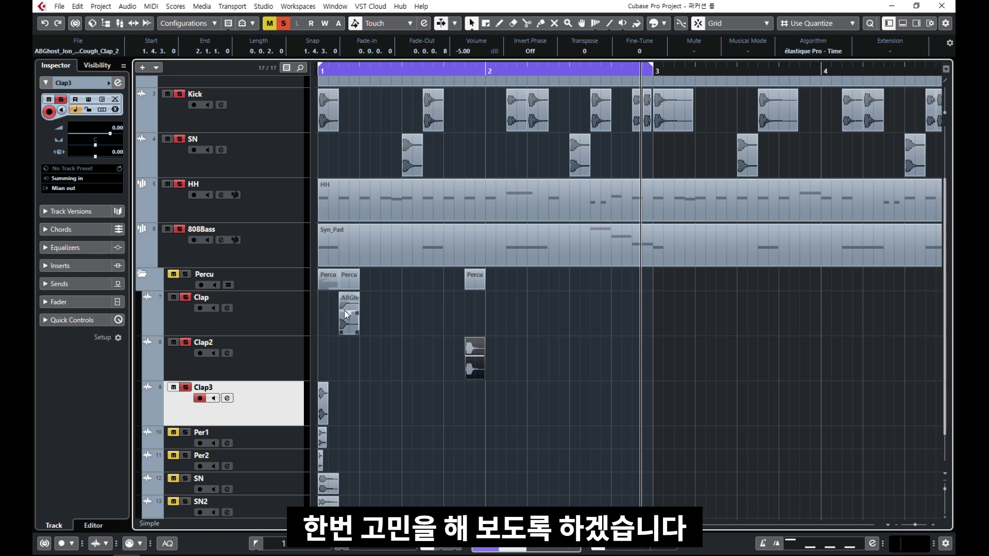
pyautogui.scroll(3, 429, 310)
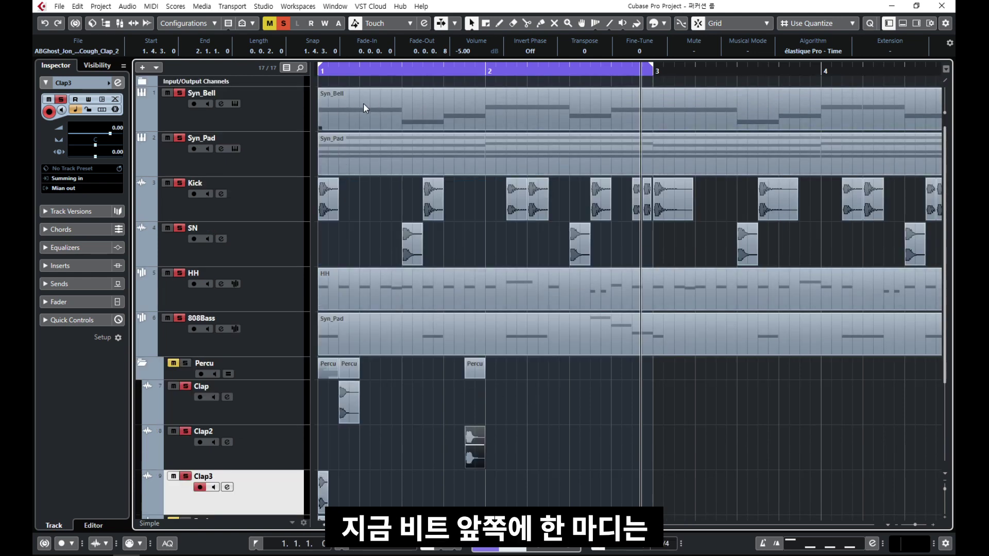
pyautogui.scroll(-2, 407, 428)
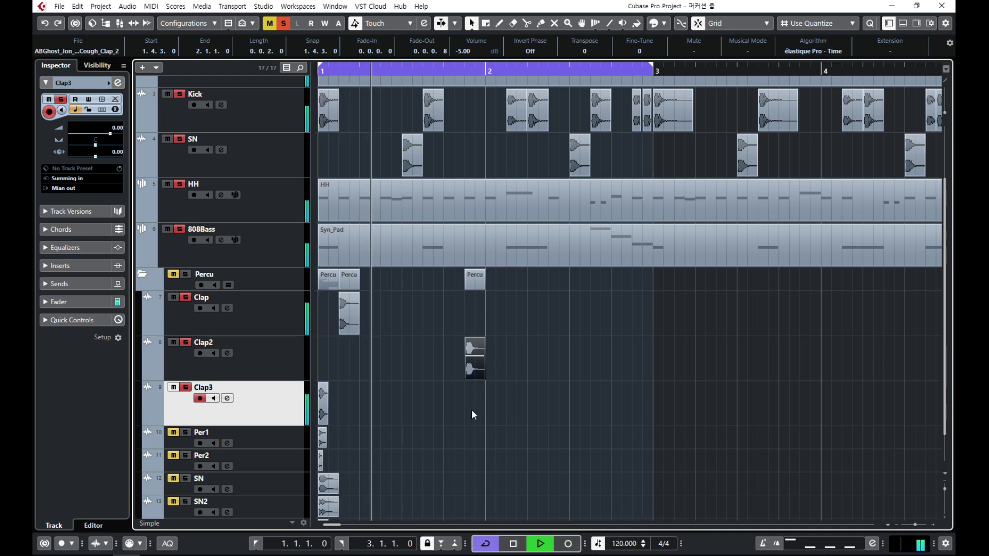
# - Move the Clap3 clip to position 2.1.1, audition it in the loop, and stop playback
pyautogui.press('g')
pyautogui.press('g')
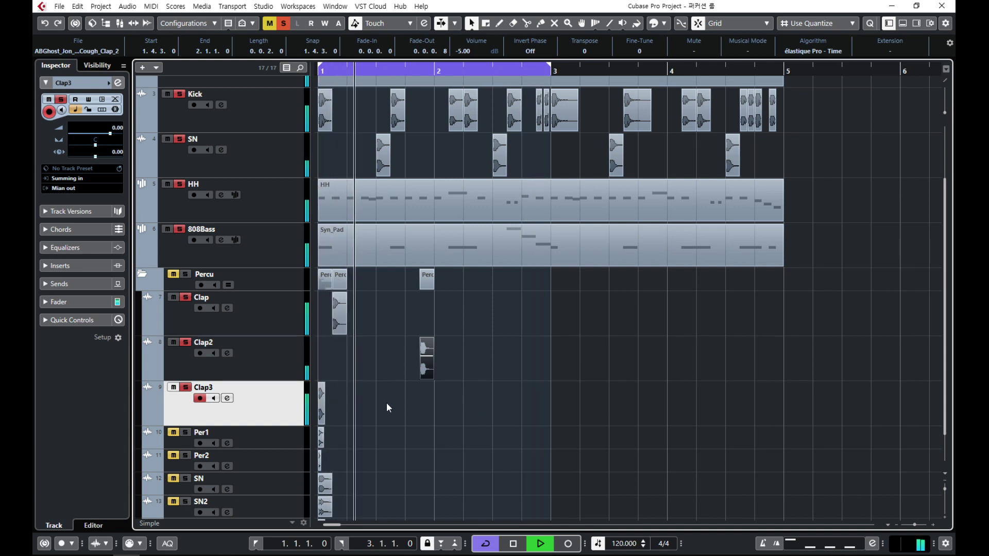
pyautogui.moveTo(321, 408); pyautogui.dragTo(440, 416)
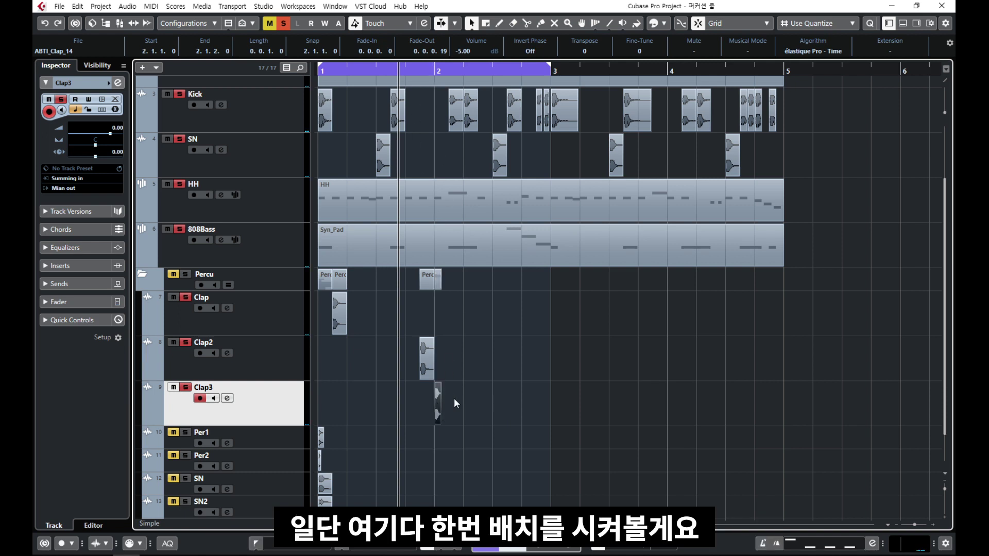
pyautogui.press('space')
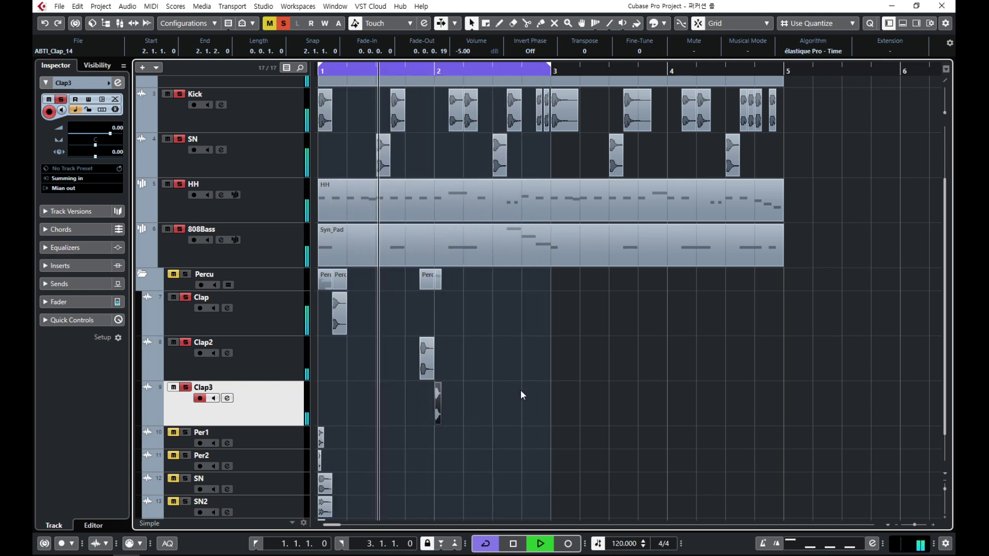
pyautogui.press('space')
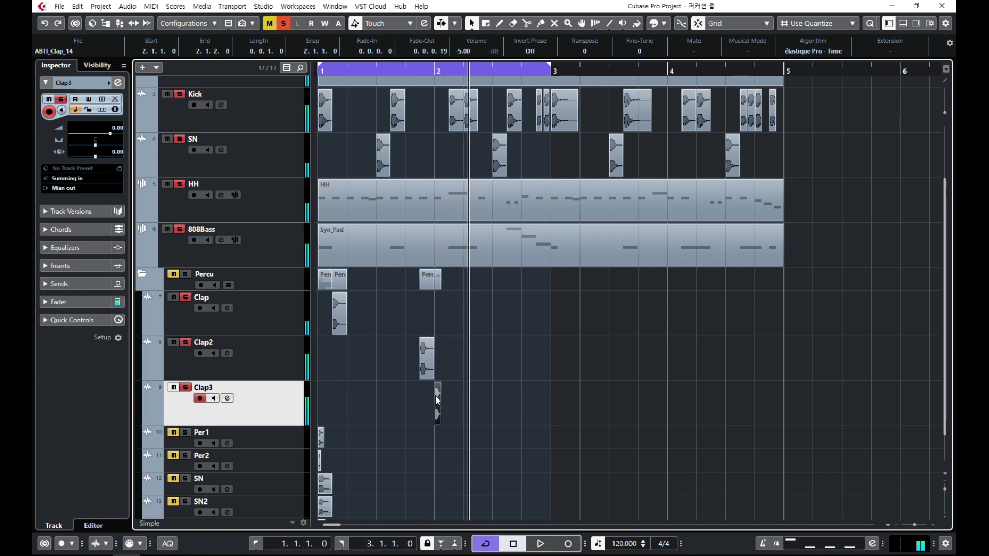
# - Move the Clap3 clip from the start of bar 2 to position 2.2.3, then play the loop and stop it
pyautogui.press('h')
pyautogui.press('h')
pyautogui.press('h')
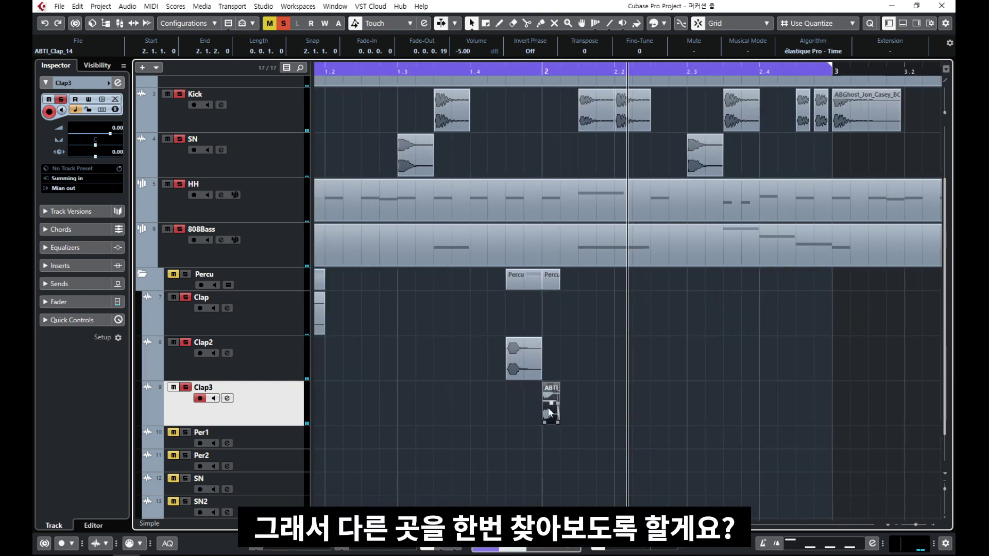
pyautogui.moveTo(556, 413); pyautogui.dragTo(584, 413)
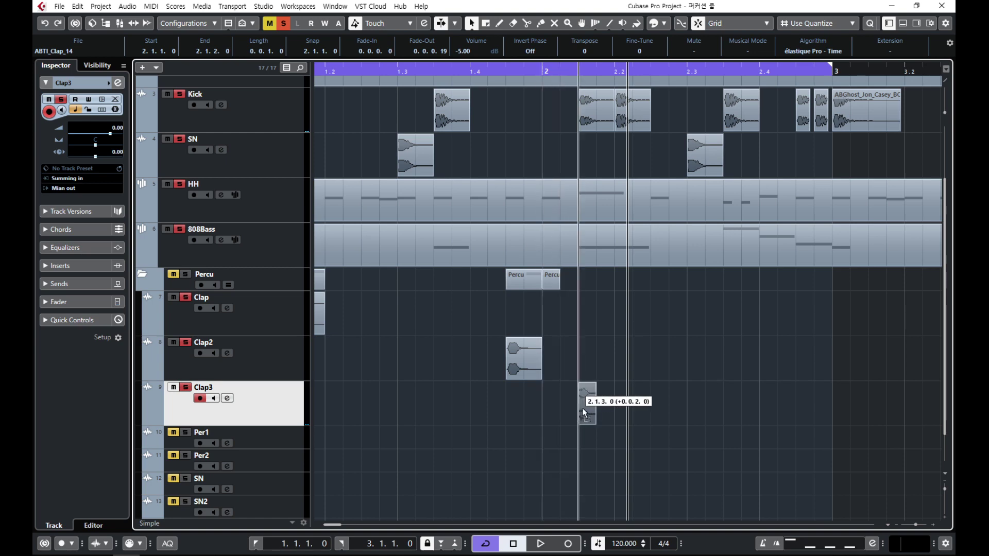
pyautogui.moveTo(582, 409); pyautogui.dragTo(657, 410)
pyautogui.press('space')
pyautogui.press('g')
pyautogui.press('g')
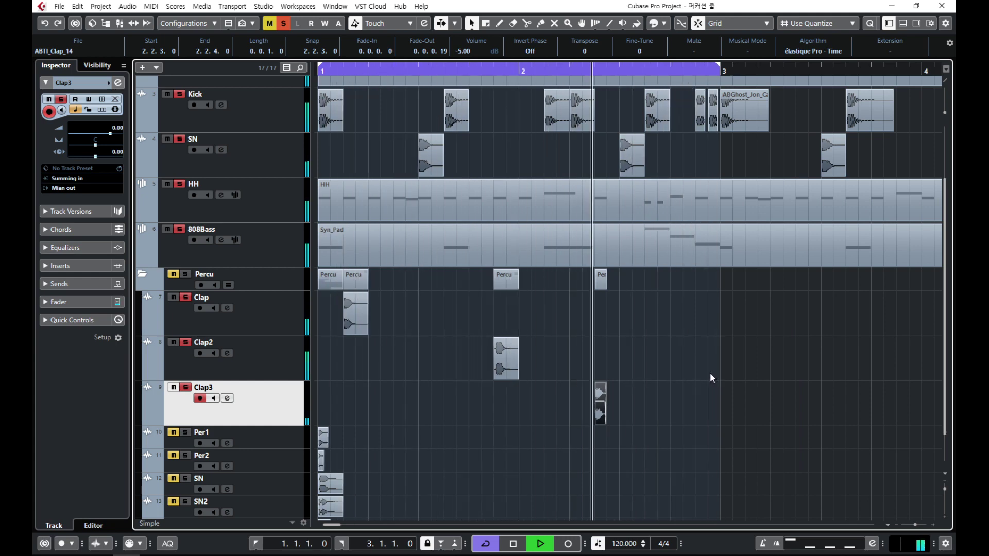
pyautogui.press('space')
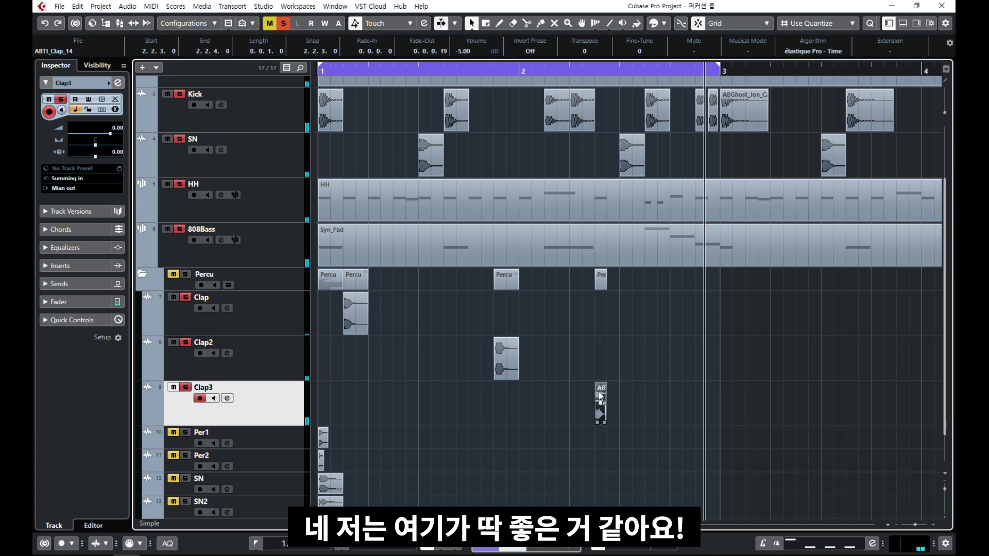
# - Duplicate the Clap3 clip so a second sixteenth-note hit sits directly after it at position 2.2.4
pyautogui.click(597, 360)
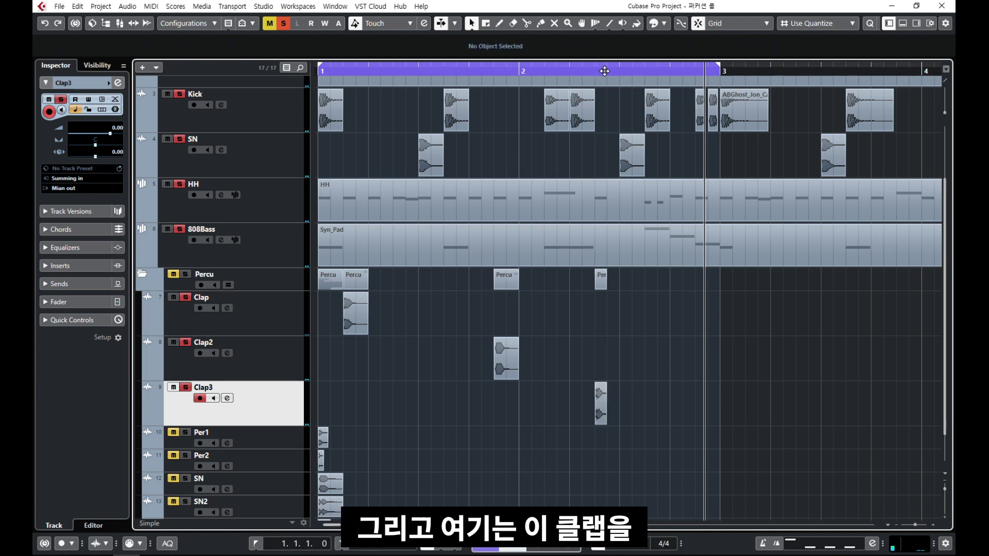
pyautogui.moveTo(603, 73); pyautogui.dragTo(618, 392)
pyautogui.moveTo(625, 420)
pyautogui.mouseDown()
pyautogui.moveTo(657, 420)
pyautogui.moveTo(633, 425)
pyautogui.mouseUp()
pyautogui.press('g')
pyautogui.moveTo(651, 360); pyautogui.dragTo(619, 428)
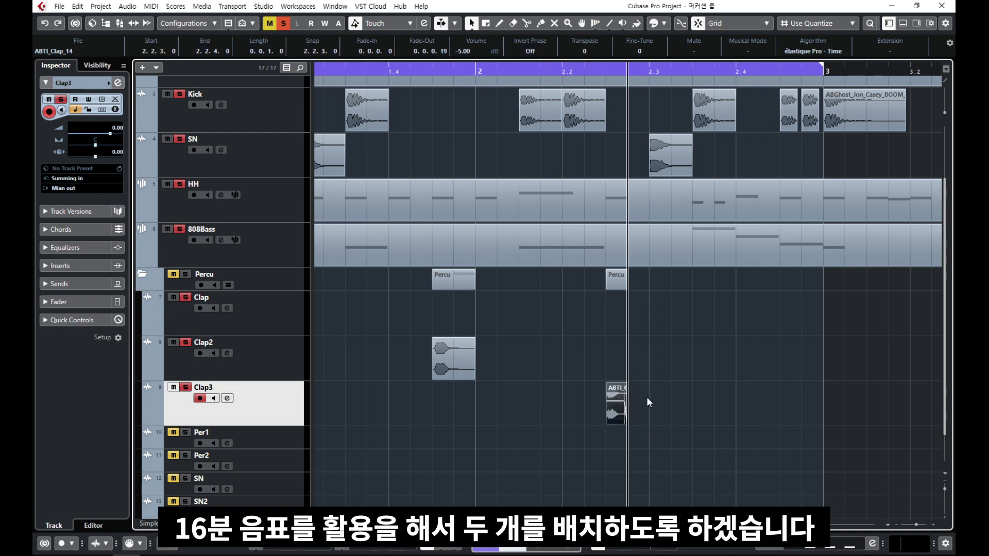
pyautogui.hotkey('ctrl', 'd')
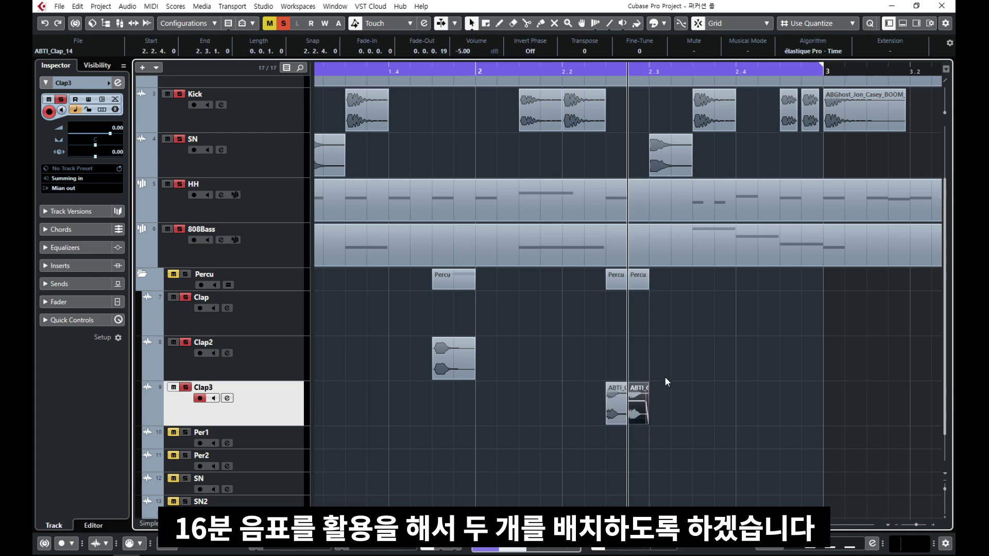
# - Play the two-bar loop with both Clap3 hits, stop playback, and leave nothing selected
pyautogui.press('g')
pyautogui.press('g')
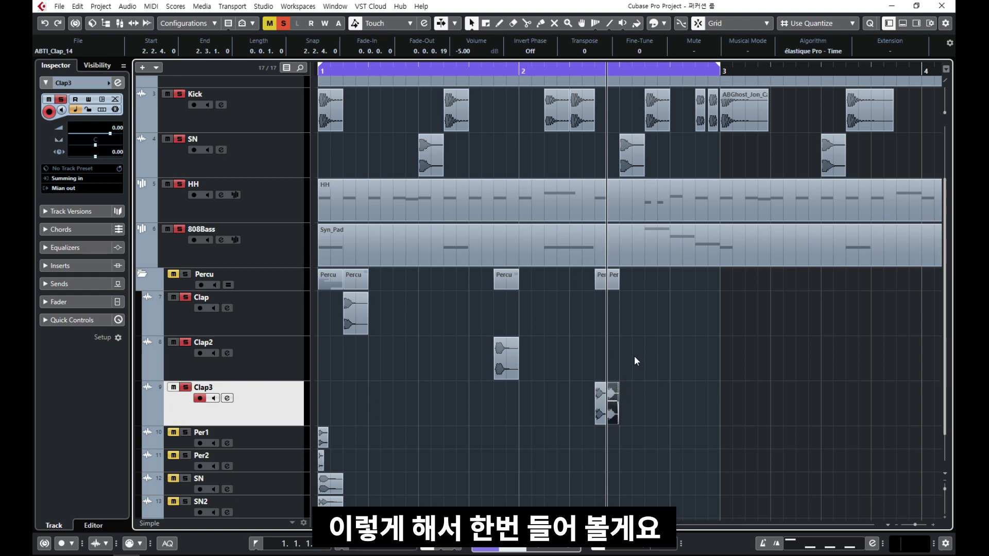
pyautogui.click(635, 356)
pyautogui.press('space')
pyautogui.press('g')
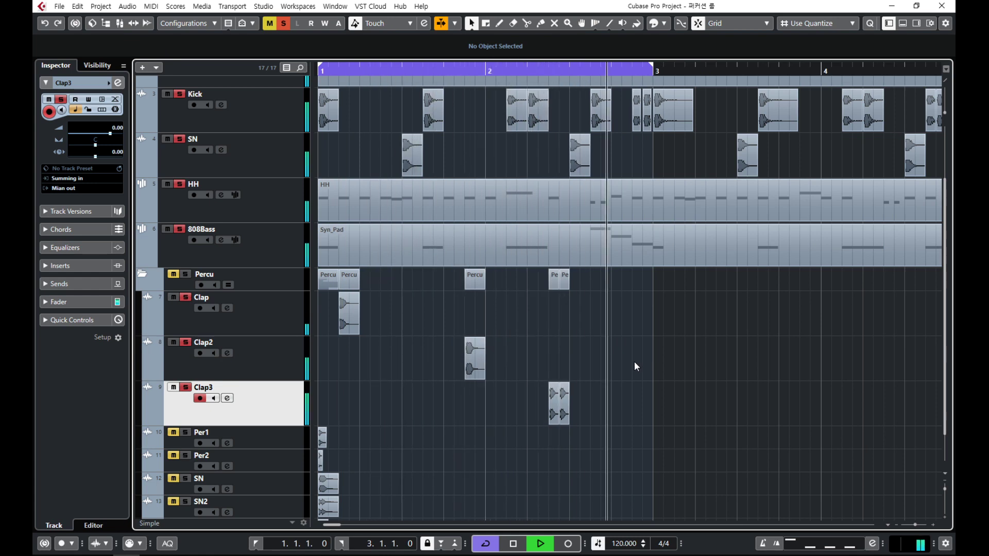
pyautogui.press('space')
pyautogui.moveTo(534, 366); pyautogui.dragTo(586, 399)
pyautogui.click(586, 399)
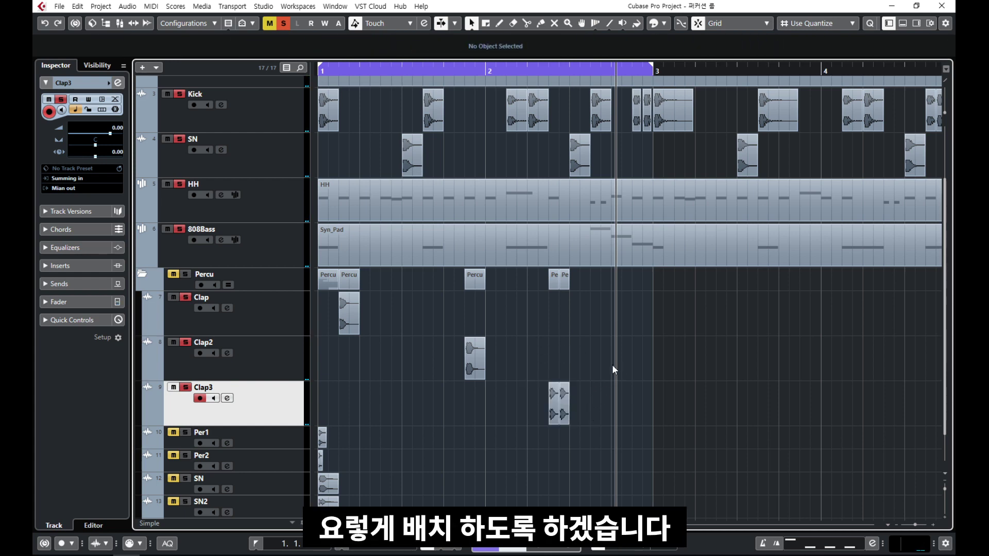
# - Clear the existing solos, solo only the Per1 track, and play its sample
pyautogui.press('g')
pyautogui.press('g')
pyautogui.press('h')
pyautogui.press('h')
pyautogui.press('h')
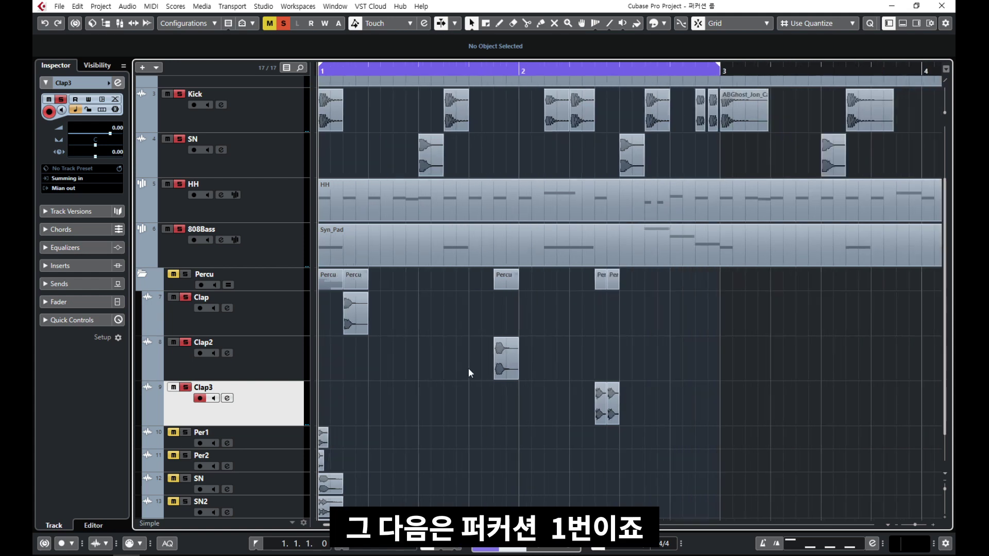
pyautogui.press('h')
pyautogui.scroll(-1, 370, 397)
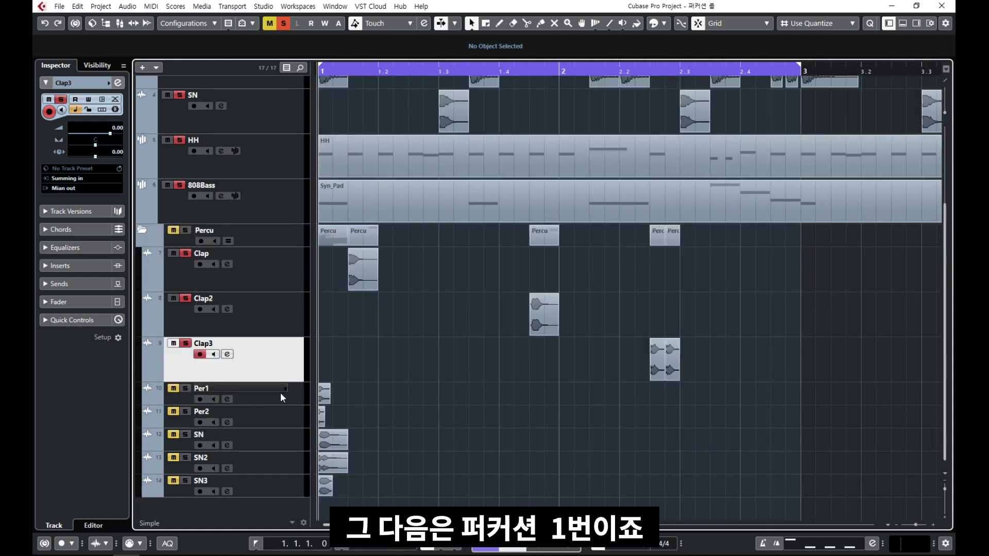
pyautogui.click(284, 23)
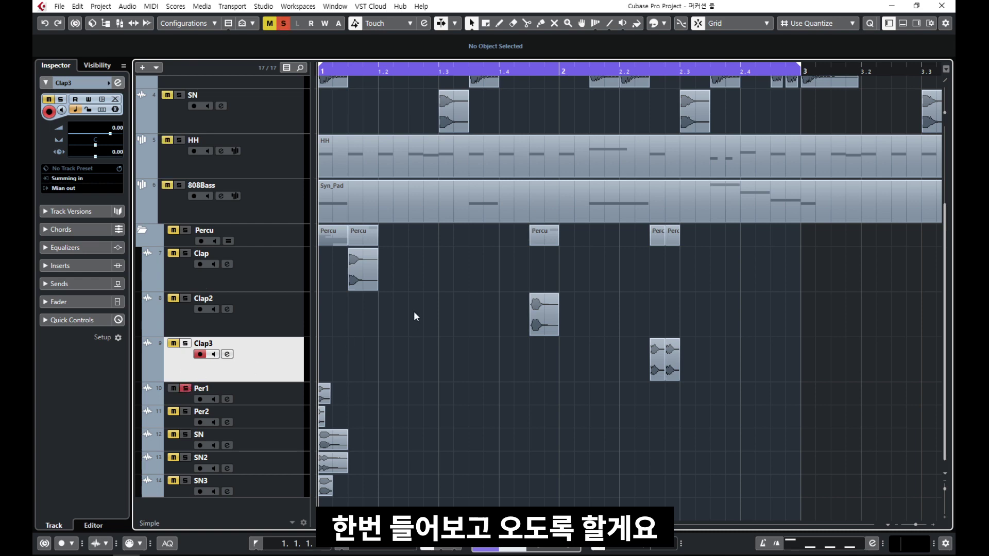
pyautogui.press('space')
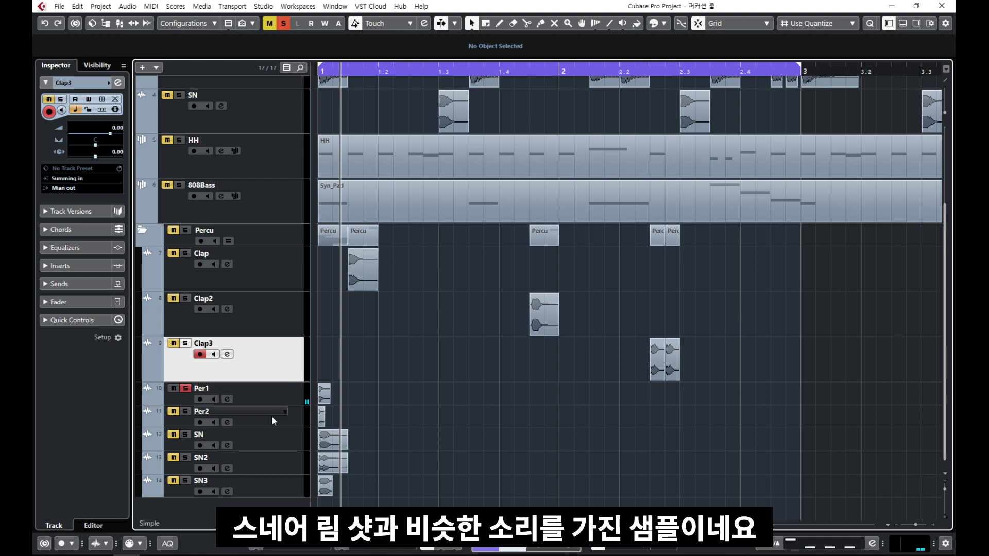
# - Select and solo all tracks from Syn_Bell through Clap3 so they sound together with Per1
pyautogui.scroll(3, 301, 192)
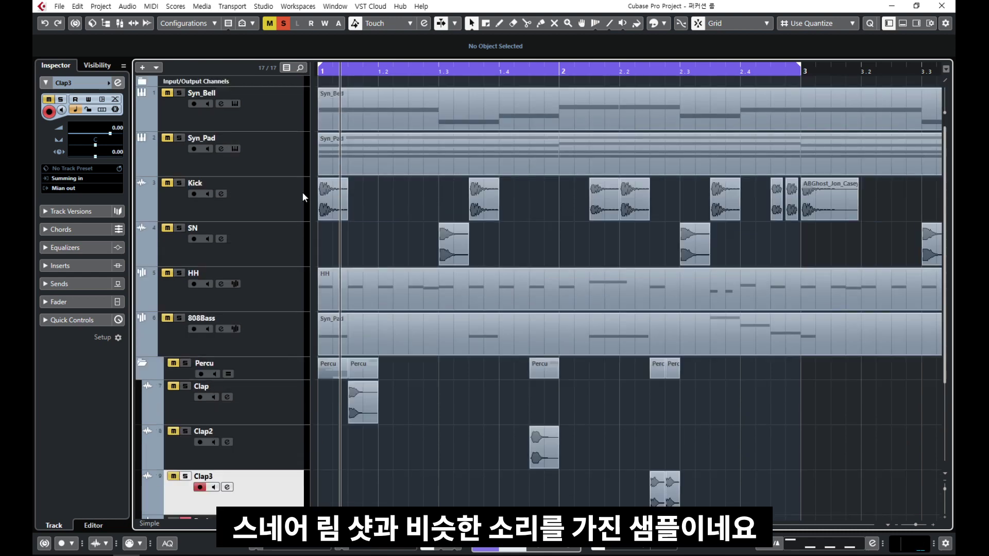
pyautogui.keyDown('shift'); pyautogui.click(285, 113); pyautogui.keyUp('shift')
pyautogui.scroll(-3, 292, 327)
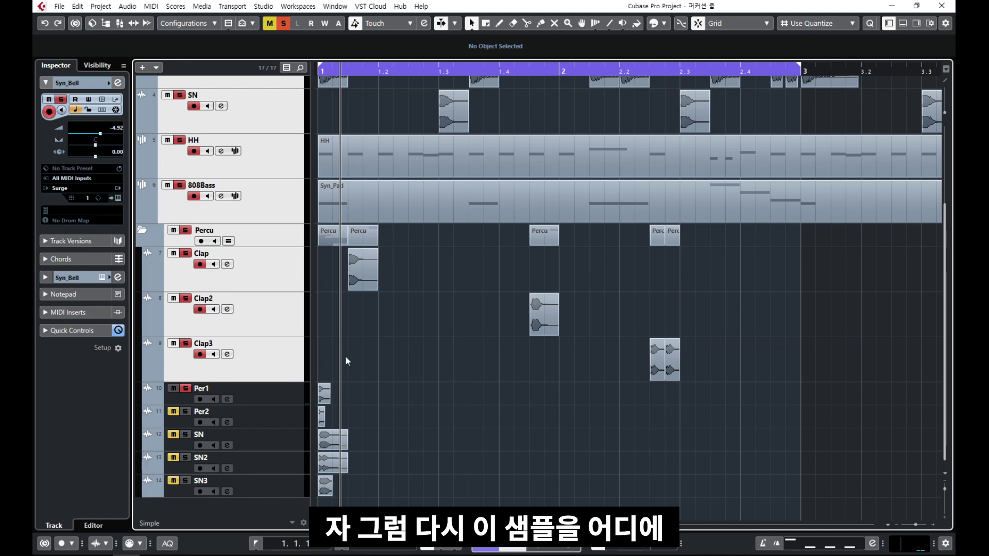
# - Reduce the track heights to fit all tracks while keeping Per1 taller, and play the two-bar loop
pyautogui.press('g')
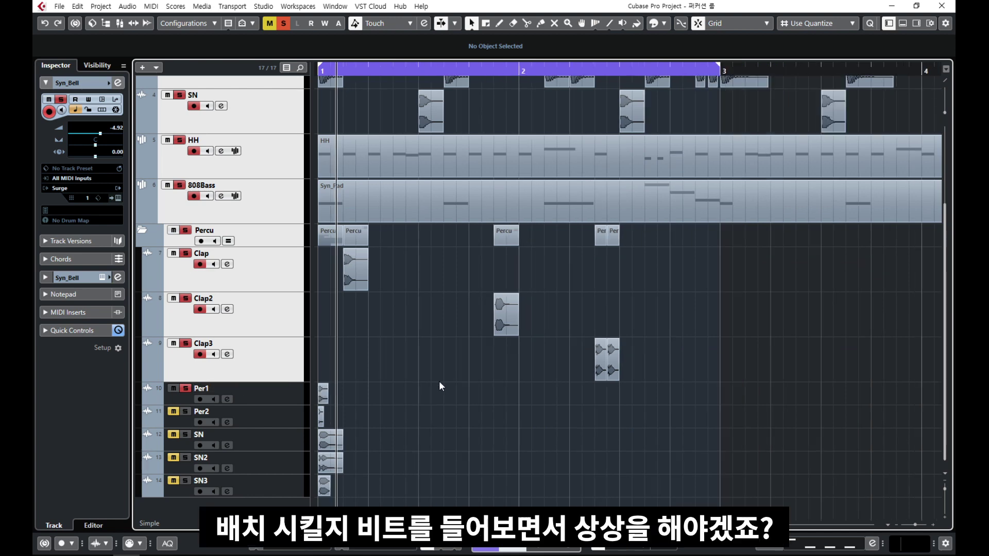
pyautogui.scroll(3, 439, 381)
pyautogui.scroll(1, 944, 487)
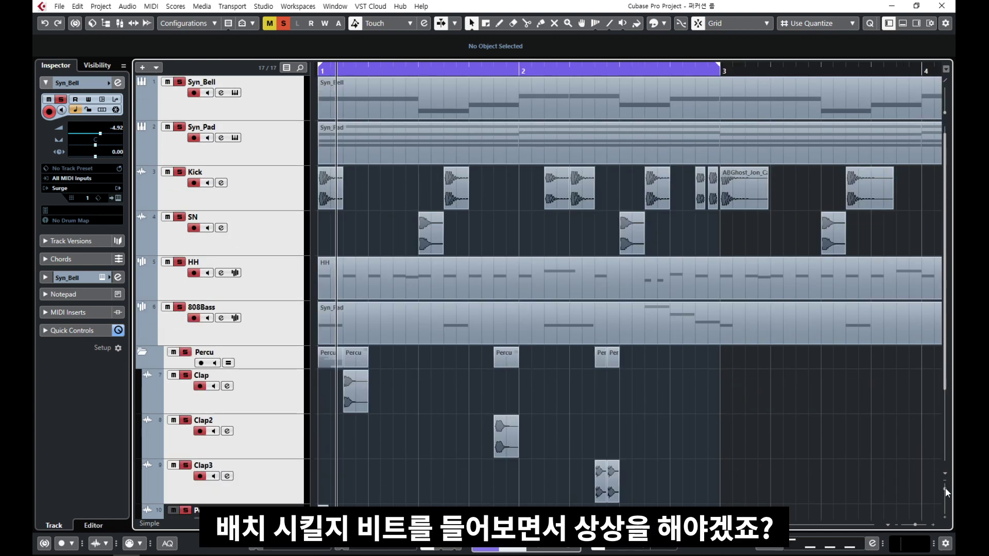
pyautogui.scroll(-2, 946, 492)
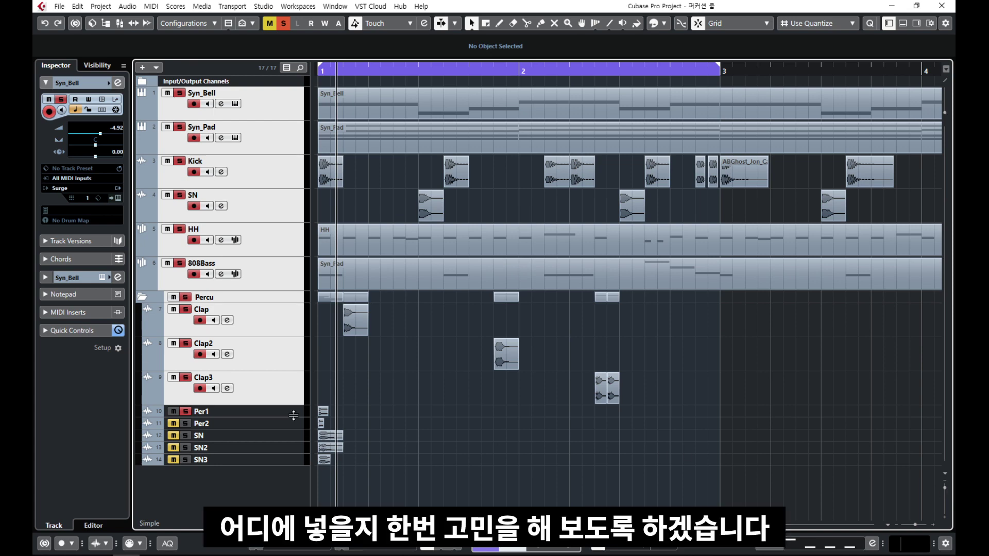
pyautogui.click(531, 412)
pyautogui.press('space')
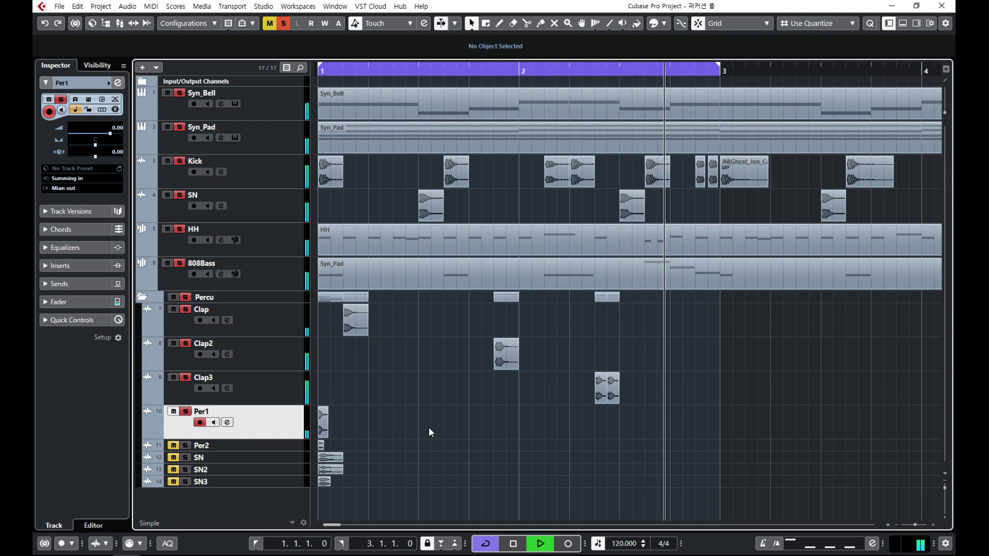
# - Move the Per1 sample to position 1.2.1 and play the two-bar loop with it
pyautogui.press('space')
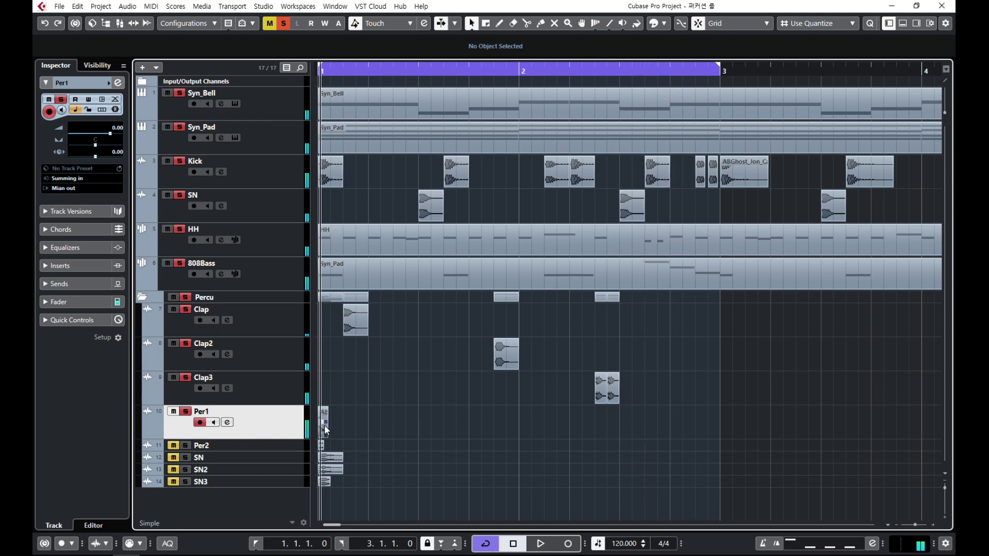
pyautogui.moveTo(324, 425); pyautogui.dragTo(373, 428)
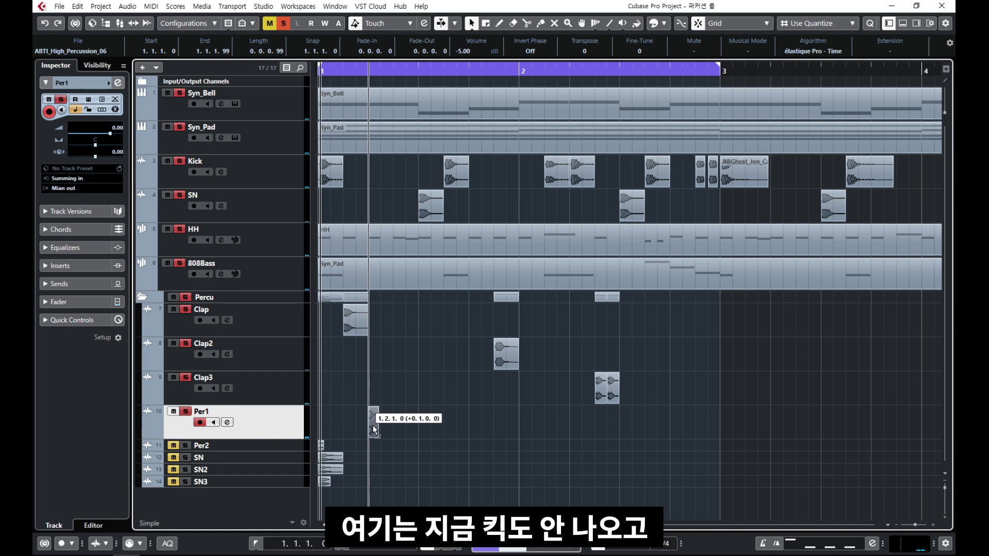
pyautogui.click(378, 168)
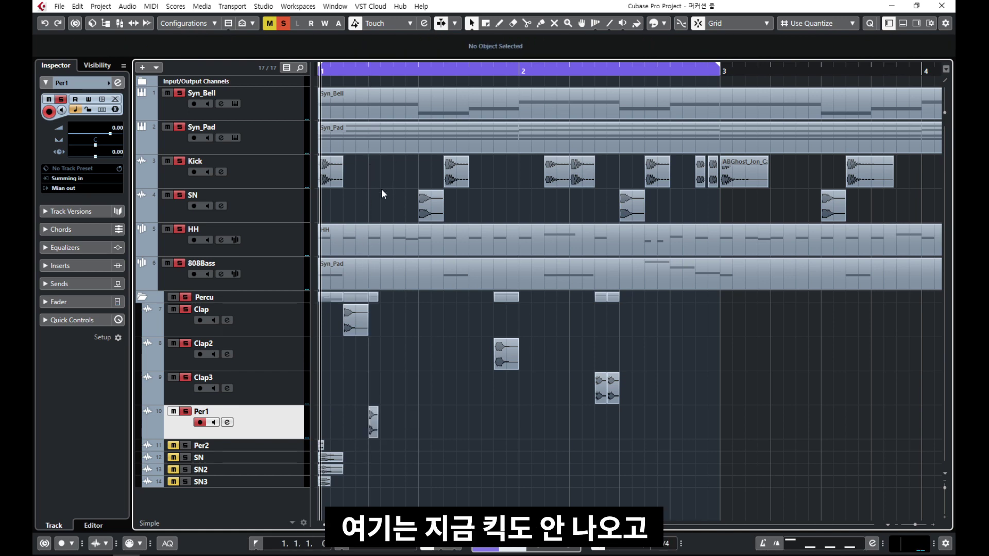
pyautogui.moveTo(373, 198); pyautogui.dragTo(397, 219)
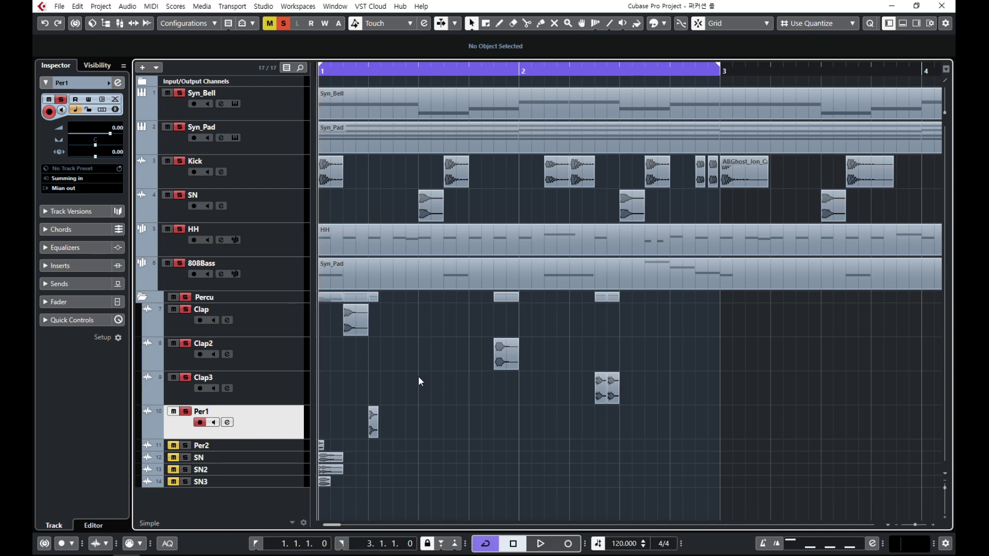
pyautogui.press('space')
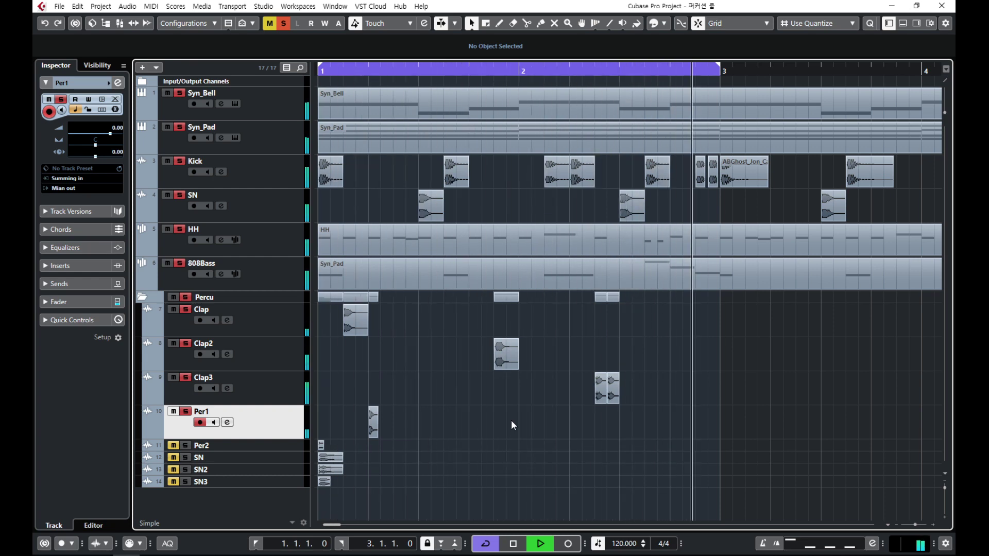
pyautogui.press('space')
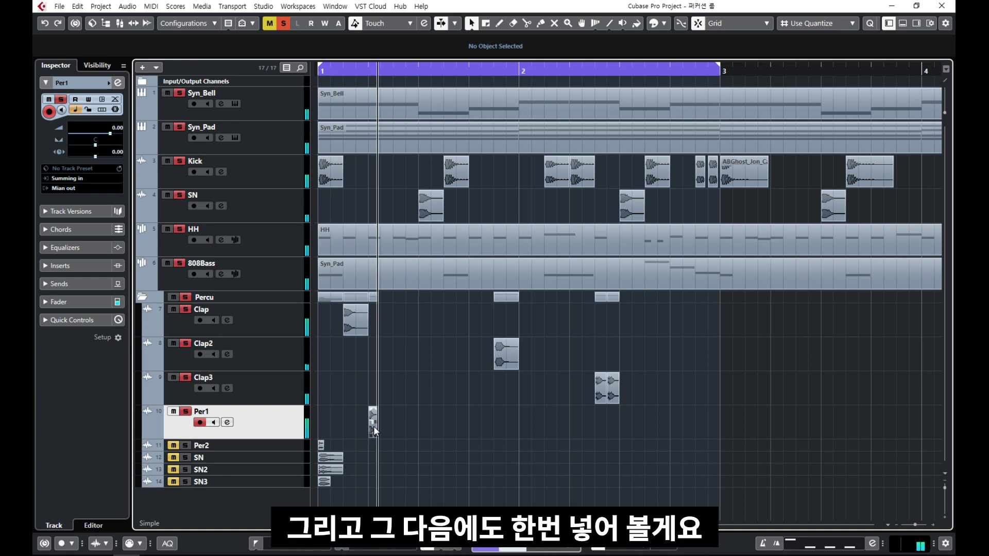
# - Shift the Per1 sample to position 1.2.3 and audition it in the loop
pyautogui.moveTo(373, 426); pyautogui.dragTo(398, 428)
pyautogui.click(440, 416)
pyautogui.press('space')
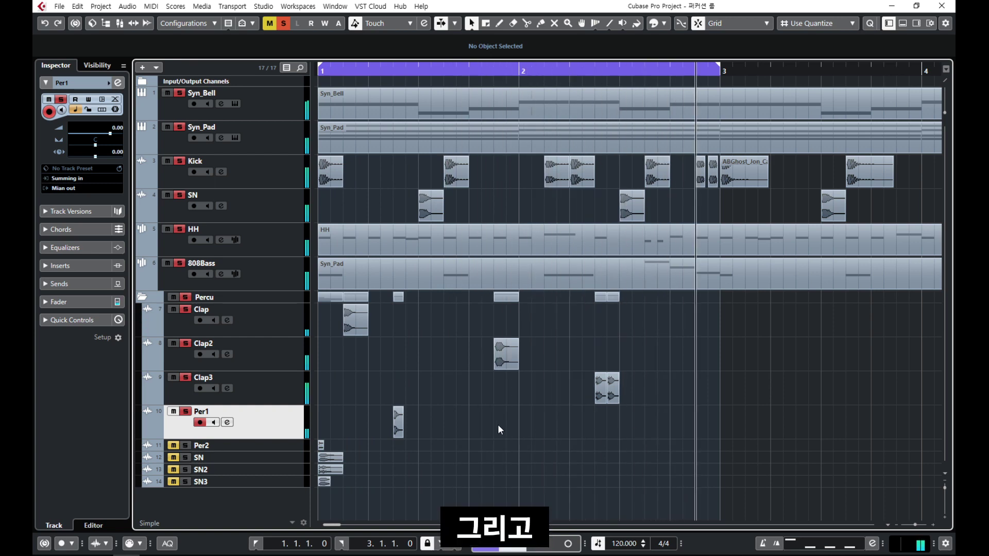
# - Try the Per1 sample at position 1.4.1 and play the loop to hear it
pyautogui.moveTo(396, 429); pyautogui.dragTo(469, 430)
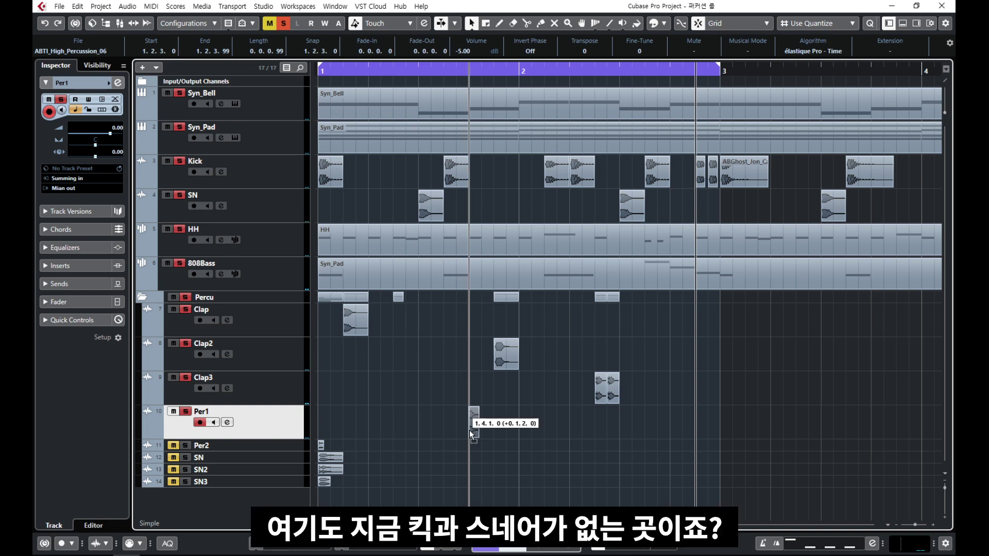
pyautogui.moveTo(469, 430); pyautogui.dragTo(468, 431)
pyautogui.press('space')
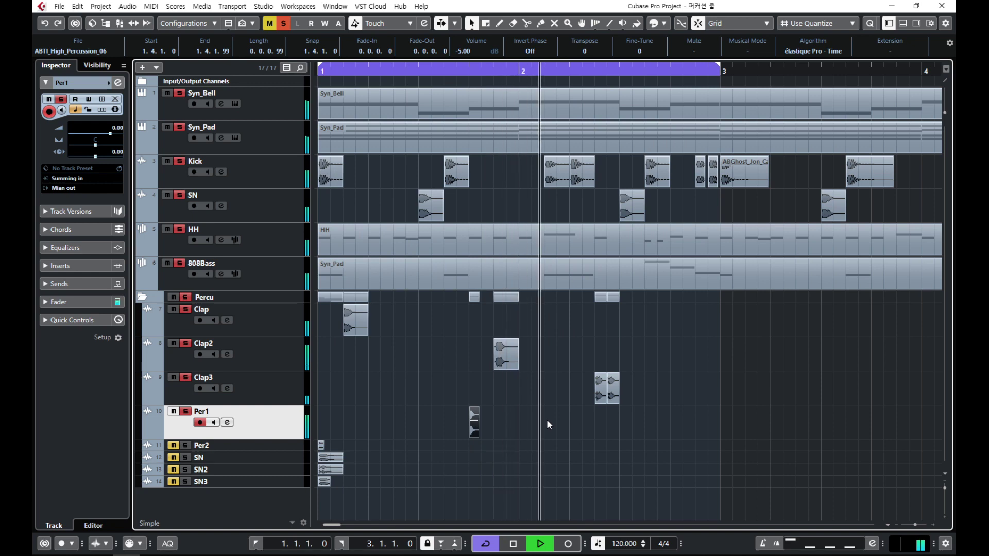
pyautogui.press('space')
# - Place the Per1 sample back at position 1.2.3, play the loop from the start, and stop playback
pyautogui.click(542, 415)
pyautogui.moveTo(364, 412); pyautogui.dragTo(409, 422)
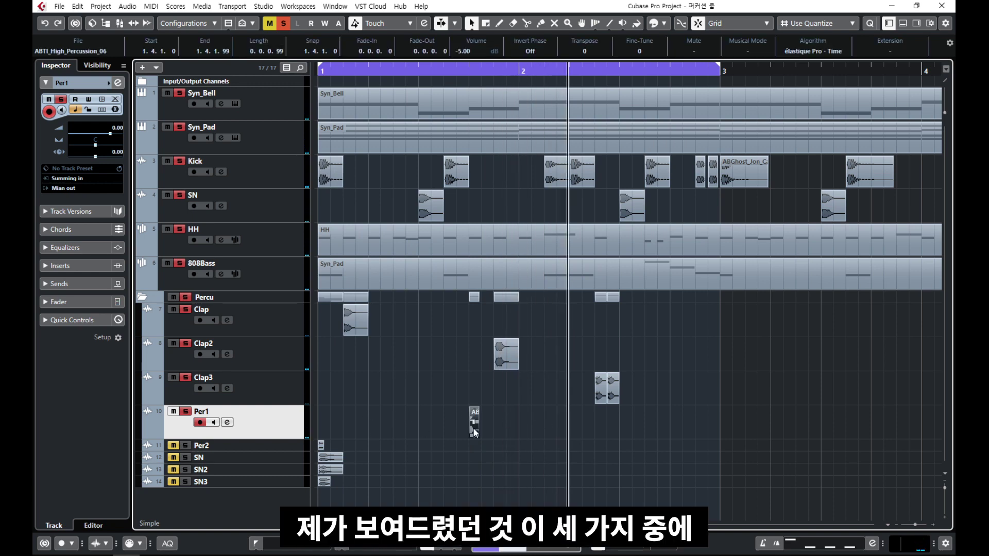
pyautogui.moveTo(473, 427); pyautogui.dragTo(394, 427)
pyautogui.moveTo(384, 382); pyautogui.dragTo(422, 433)
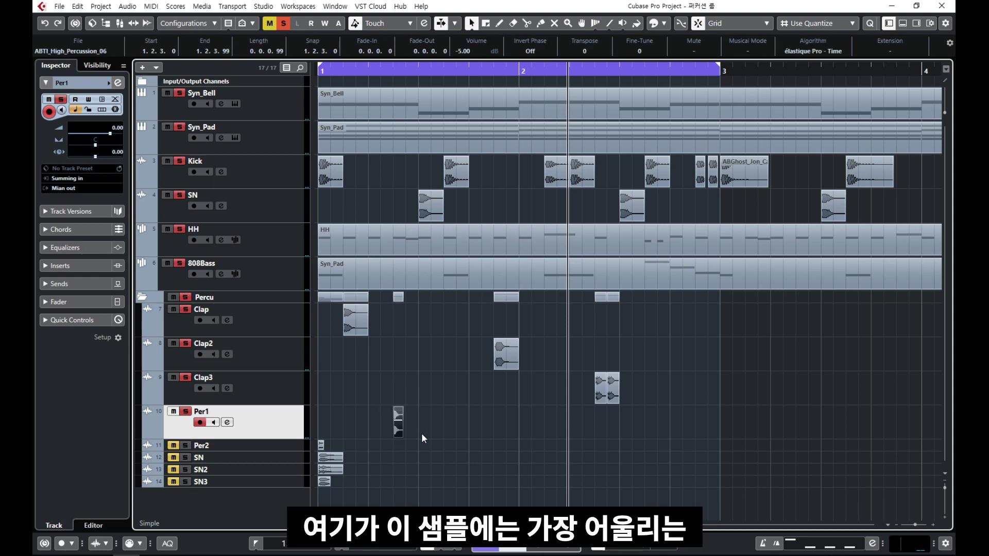
pyautogui.click(396, 425)
pyautogui.press('Home')
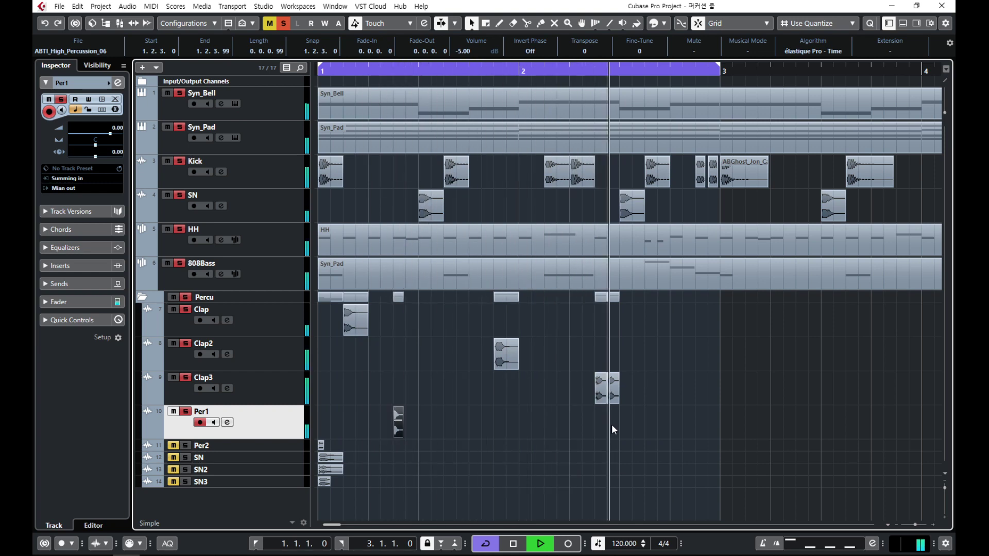
pyautogui.press('space')
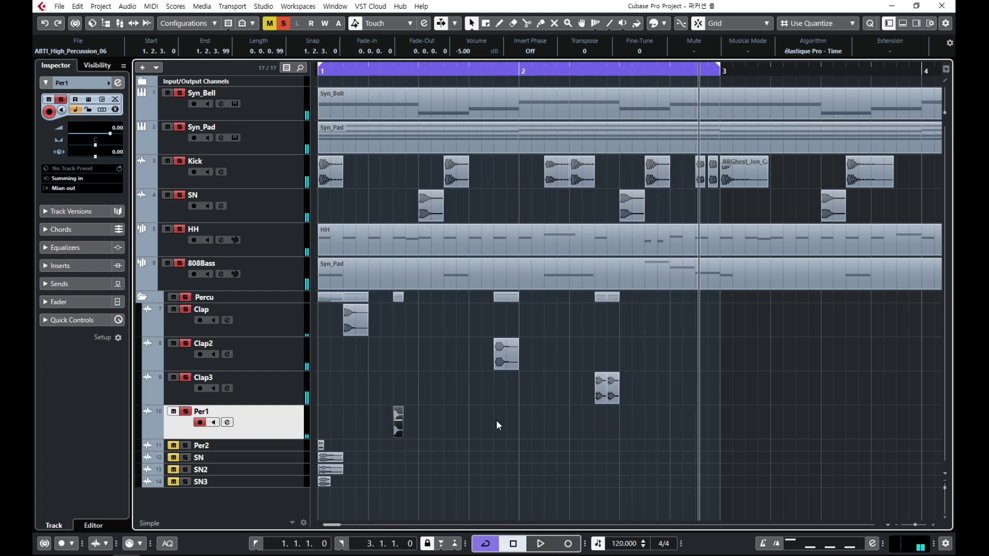
# - Enlarge the Per2 track, solo only that track, and play its sample
pyautogui.moveTo(285, 449); pyautogui.dragTo(286, 472)
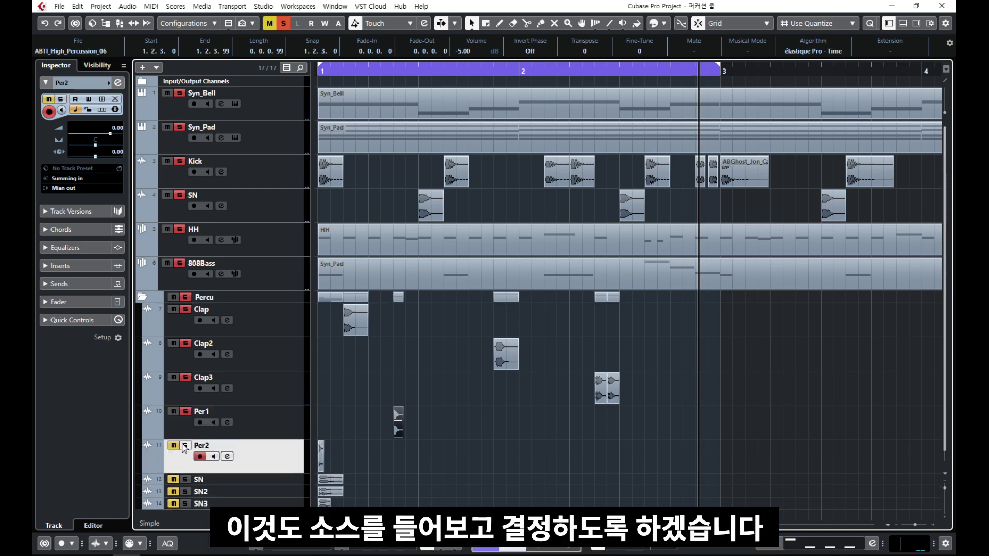
pyautogui.click(270, 110)
pyautogui.keyDown('ctrl'); pyautogui.click(185, 445); pyautogui.keyUp('ctrl')
pyautogui.press('space')
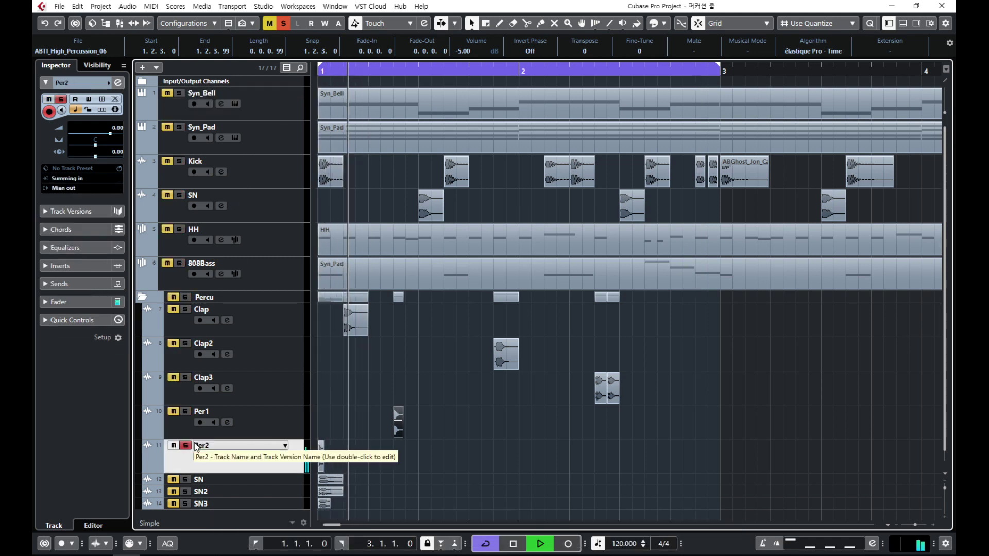
pyautogui.press('h')
pyautogui.press('h')
pyautogui.press('h')
pyautogui.press('h')
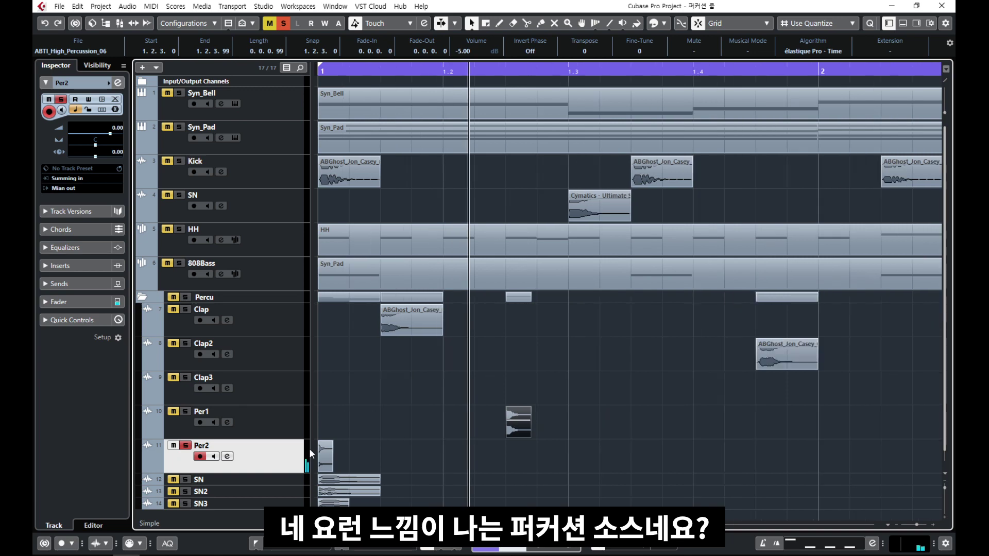
# - Solo all tracks from Syn_Bell through Per2, leave only Per2 selected, and play the two-bar loop
pyautogui.press('g')
pyautogui.press('g')
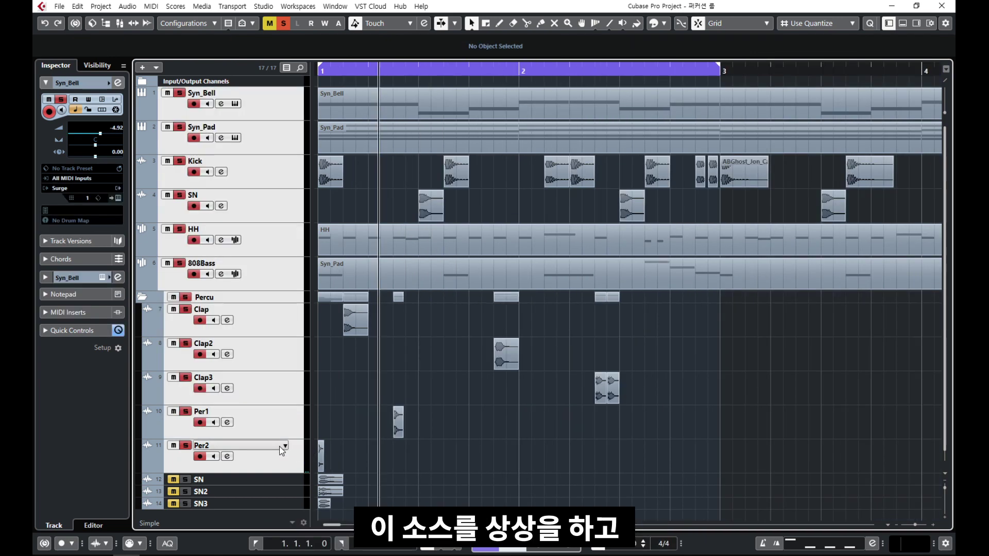
pyautogui.click(303, 461)
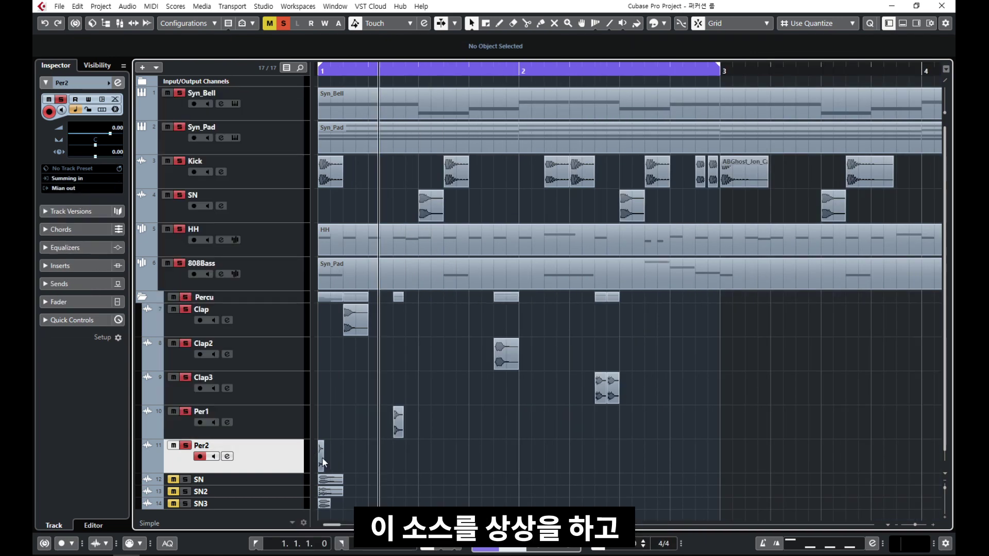
pyautogui.press('g')
pyautogui.press('g')
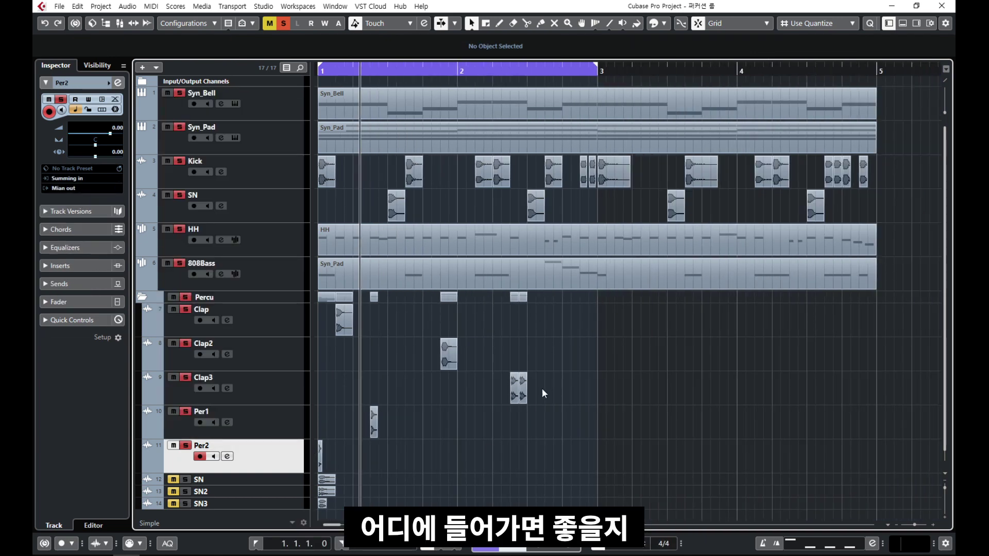
pyautogui.press('h')
pyautogui.press('h')
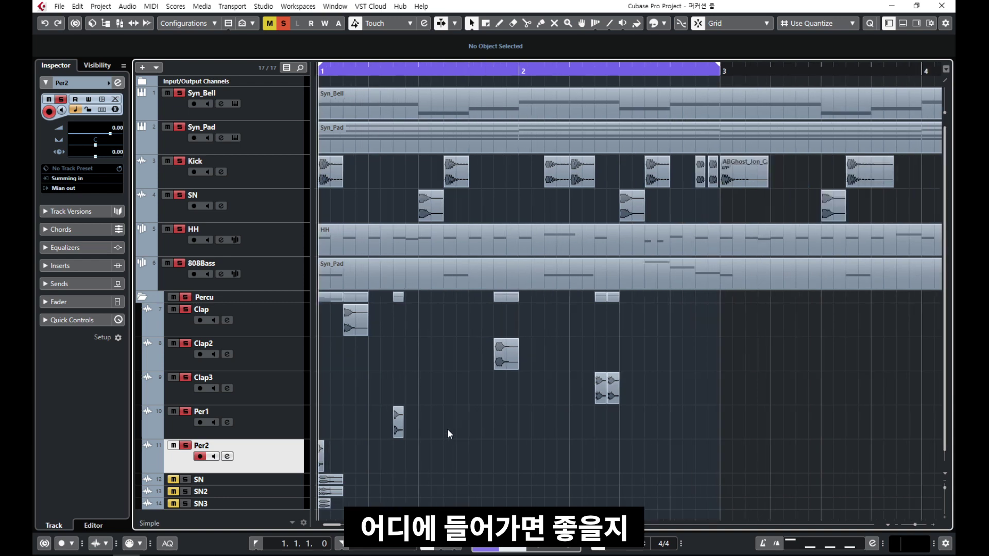
pyautogui.press('g')
pyautogui.press('space')
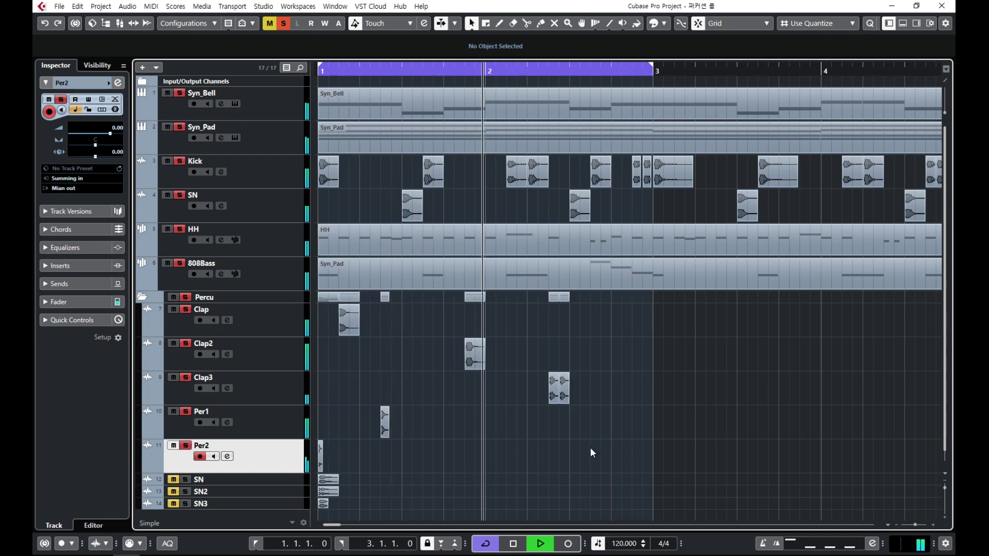
pyautogui.press('space')
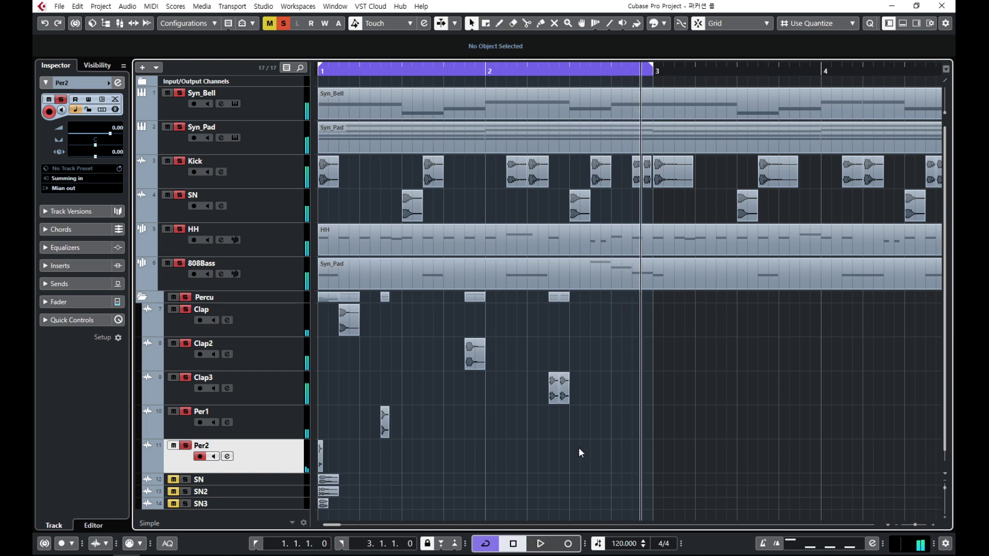
# - Move the Per2 sample to position 1.2.1 and play the loop from the start
pyautogui.click(320, 456)
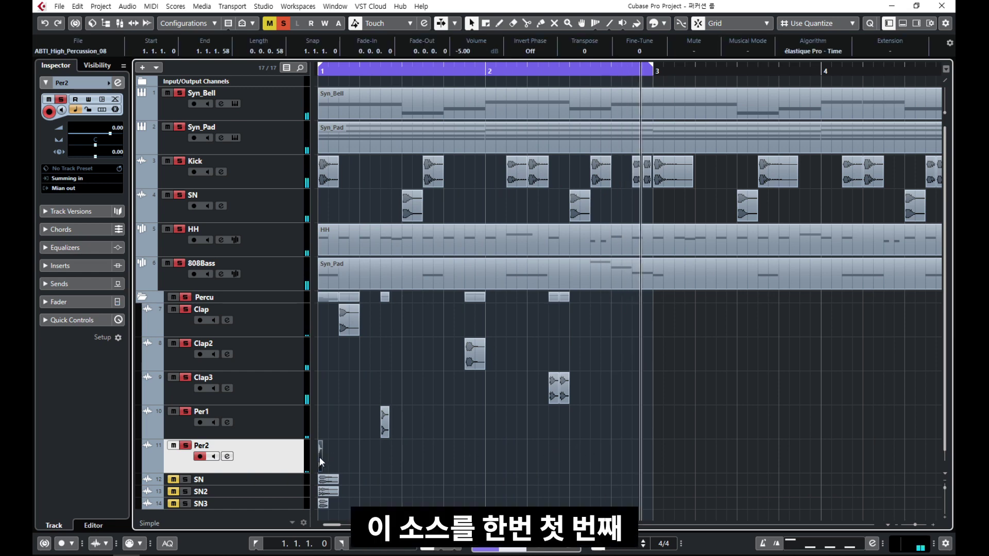
pyautogui.moveTo(324, 461); pyautogui.dragTo(362, 461)
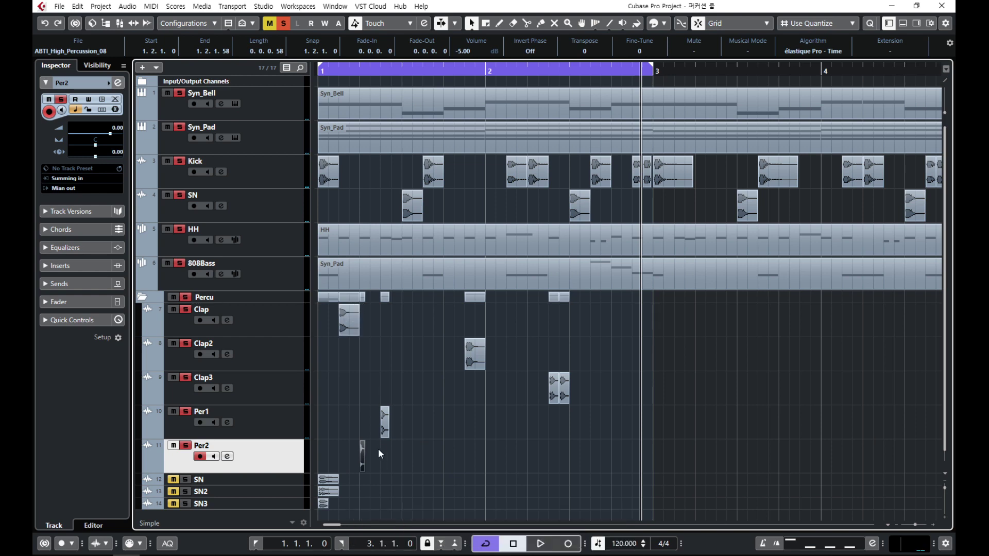
pyautogui.press('Home')
pyautogui.press('h')
pyautogui.press('h')
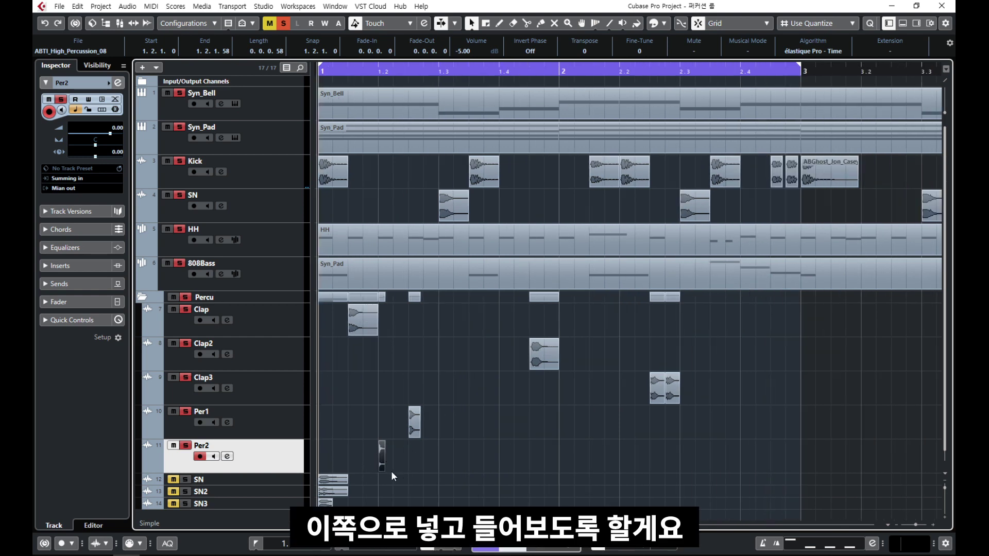
pyautogui.press('space')
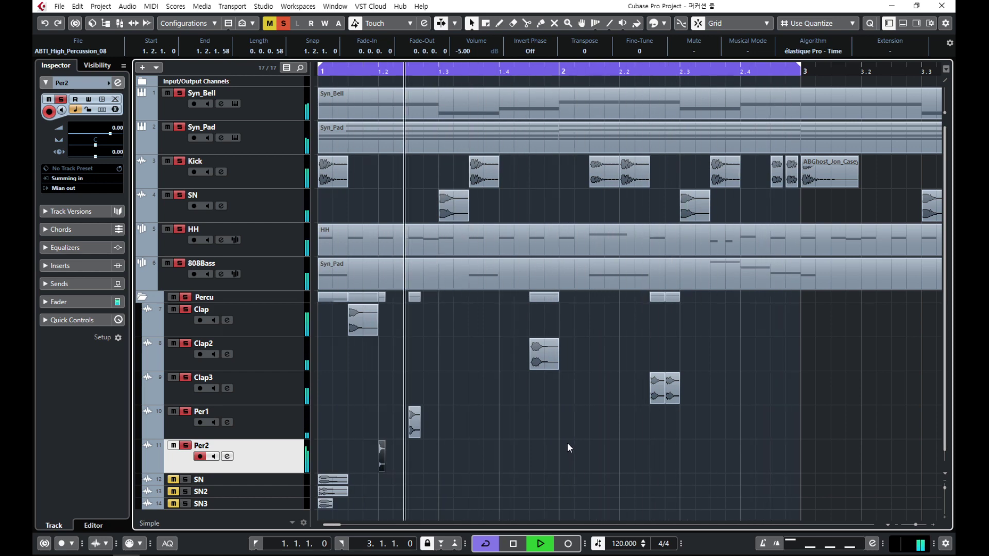
pyautogui.press('space')
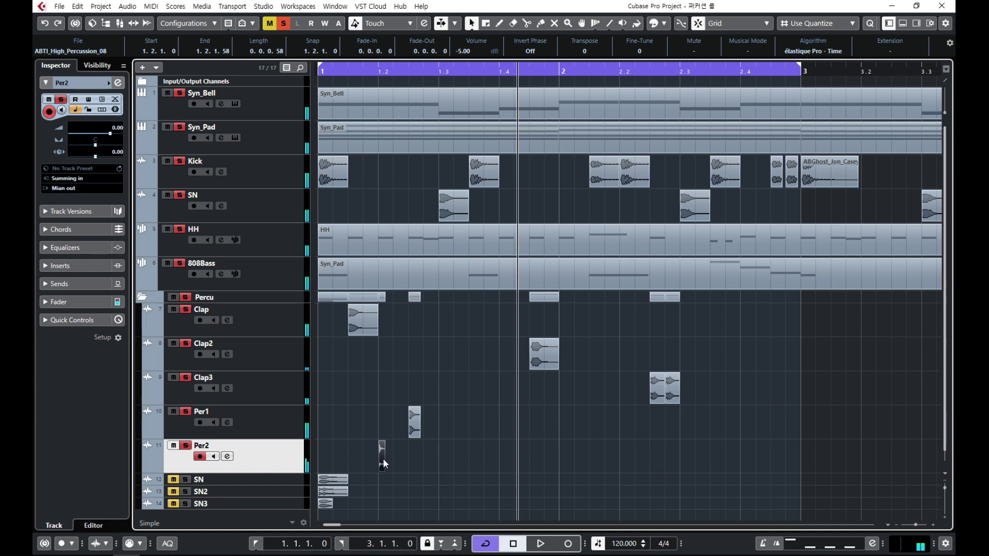
# - Shift the Per2 sample to position 1.4.1 and audition it in the loop
pyautogui.moveTo(384, 459); pyautogui.dragTo(498, 458)
pyautogui.press('space')
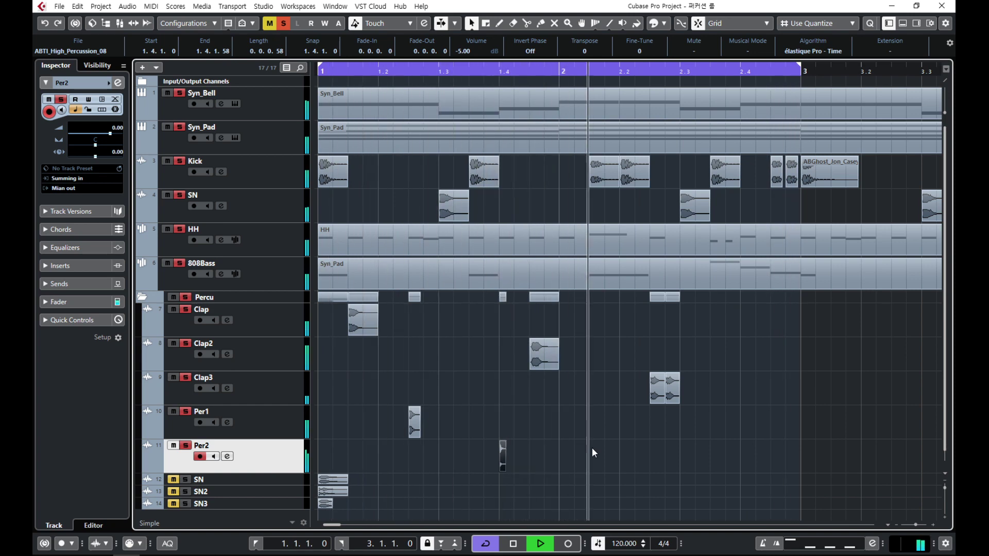
pyautogui.press('space')
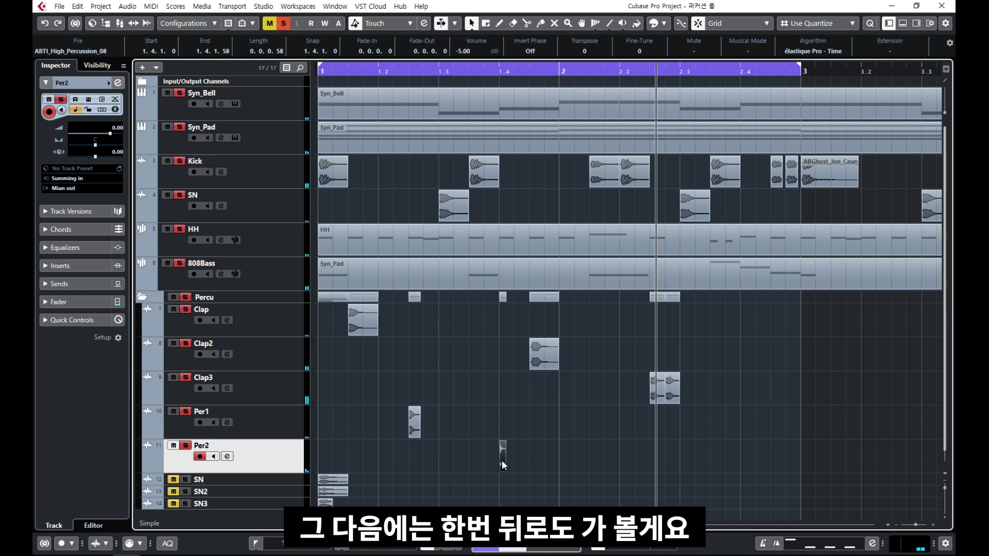
# - Try the Per2 sample on the downbeat of bar 2 at 2.1.1 and play the loop
pyautogui.moveTo(502, 460); pyautogui.dragTo(562, 452)
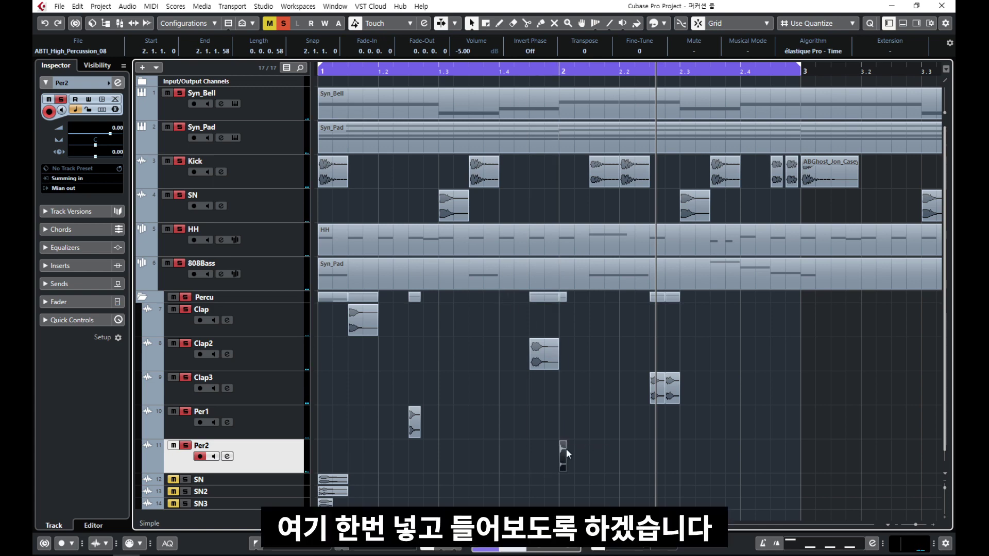
pyautogui.press('space')
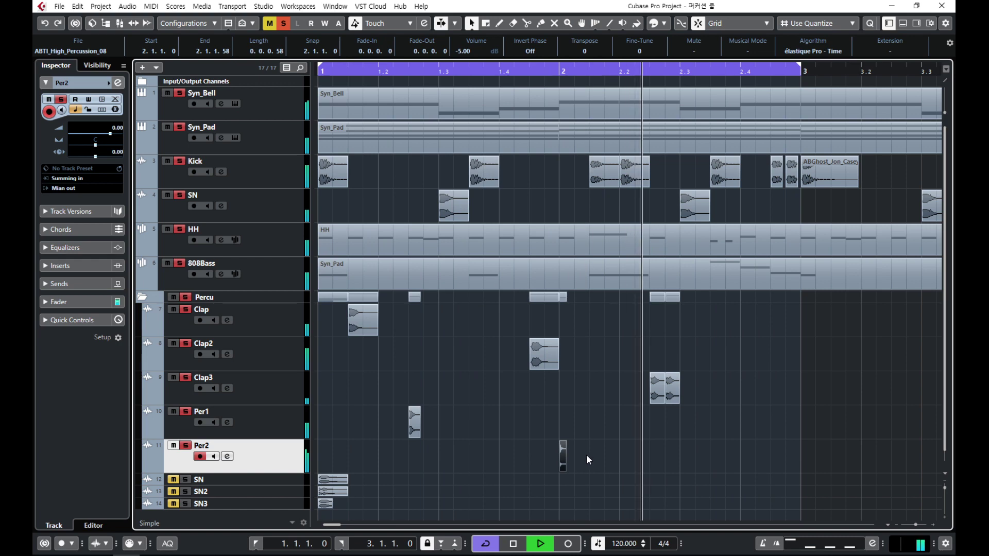
pyautogui.press('space')
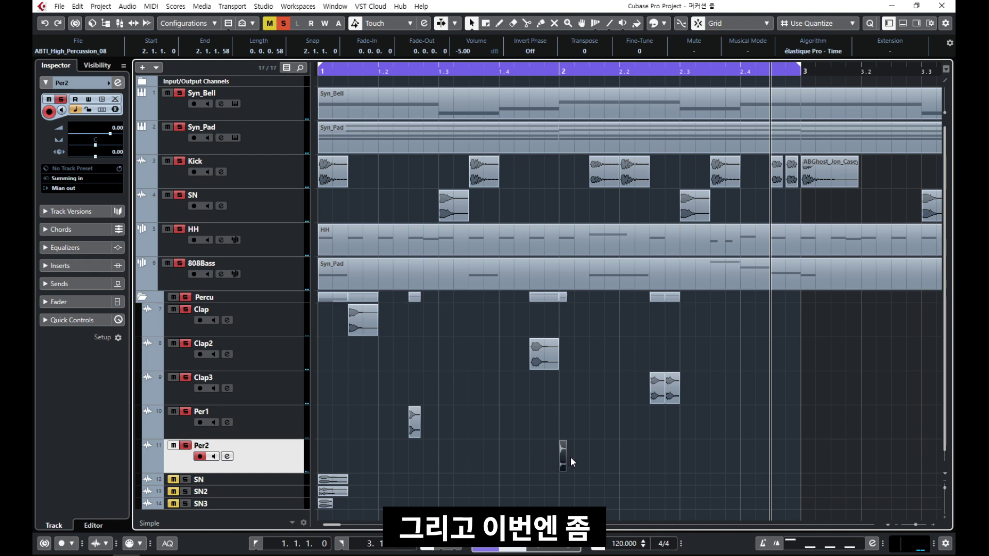
# - Place the Per2 sample at position 2.1.3 and play the loop from the start
pyautogui.moveTo(577, 460); pyautogui.dragTo(597, 458)
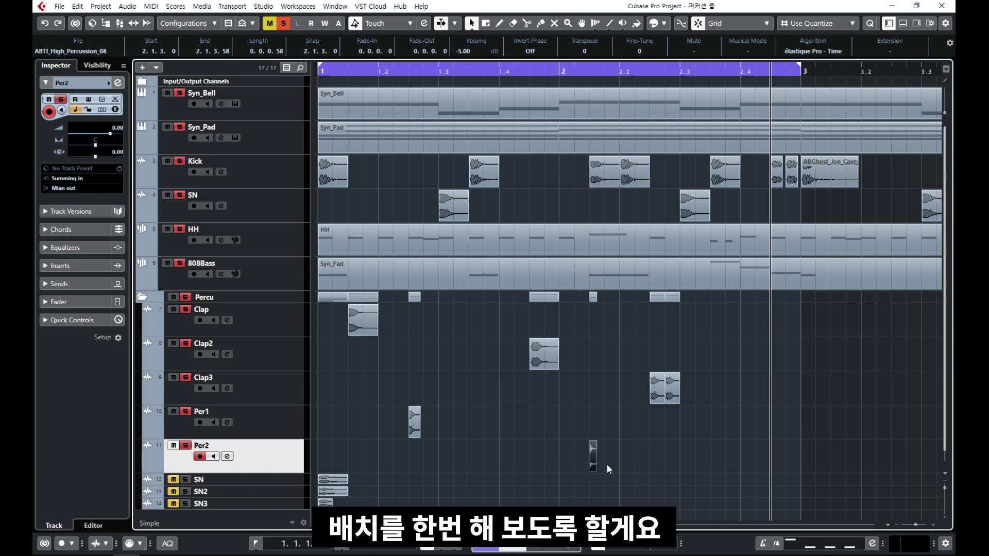
pyautogui.press('Home')
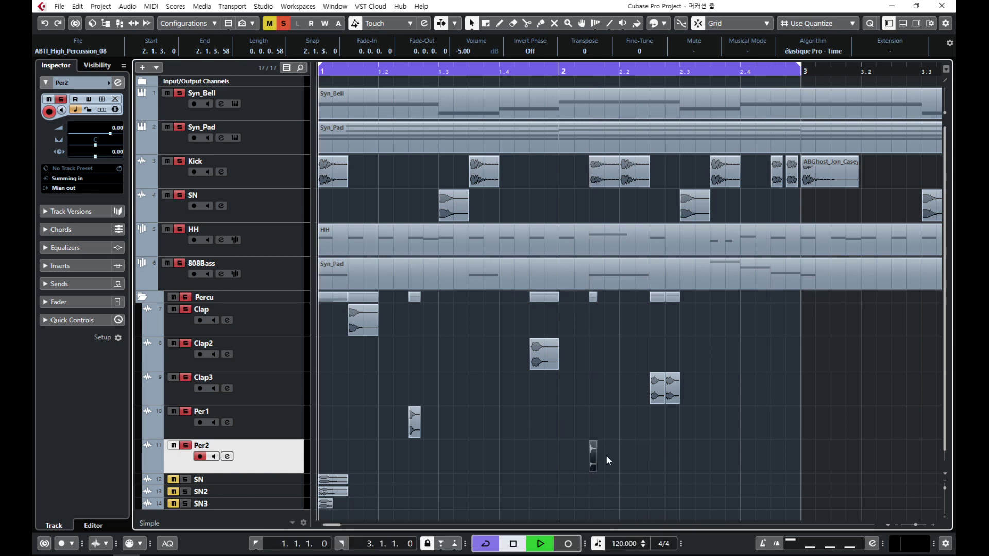
pyautogui.press('space')
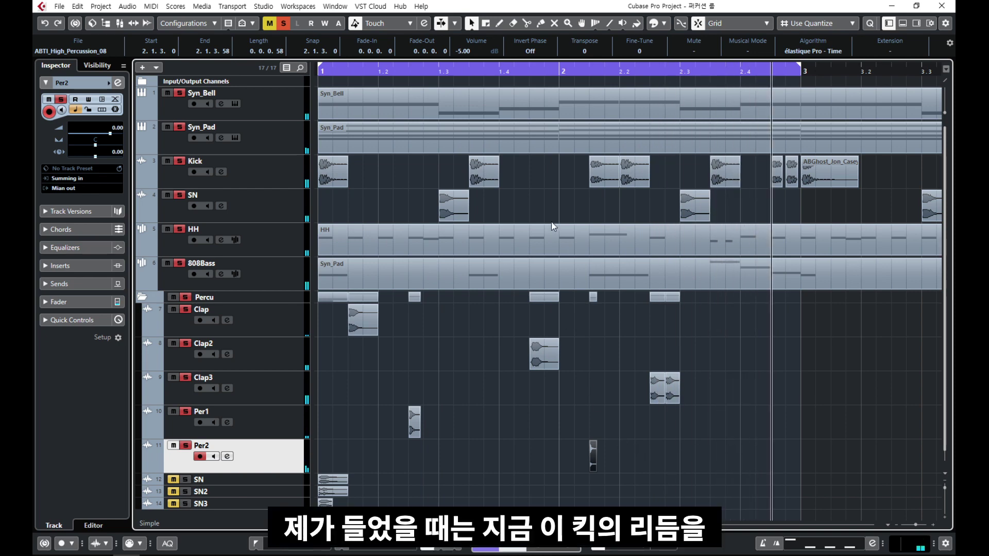
pyautogui.click(622, 463)
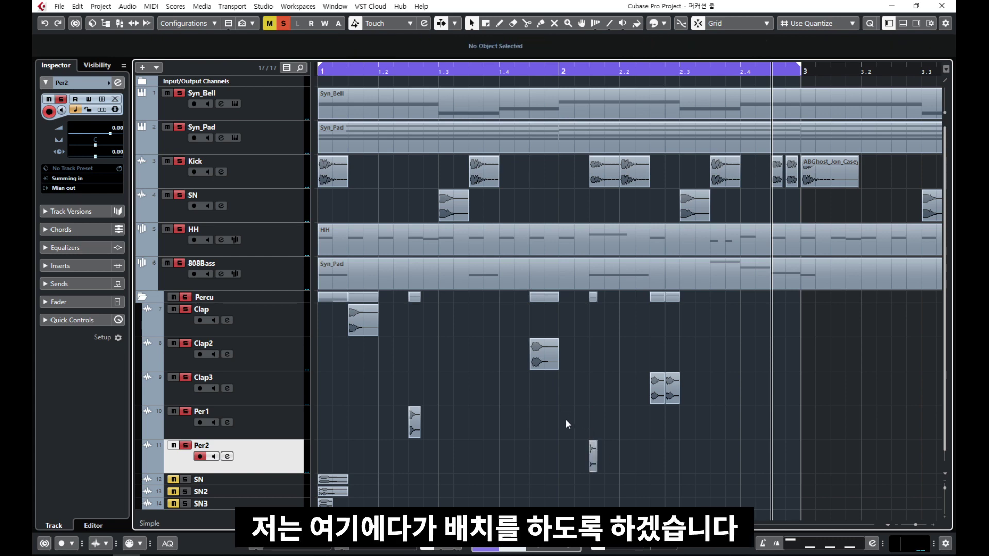
pyautogui.click(592, 456)
pyautogui.click(666, 454)
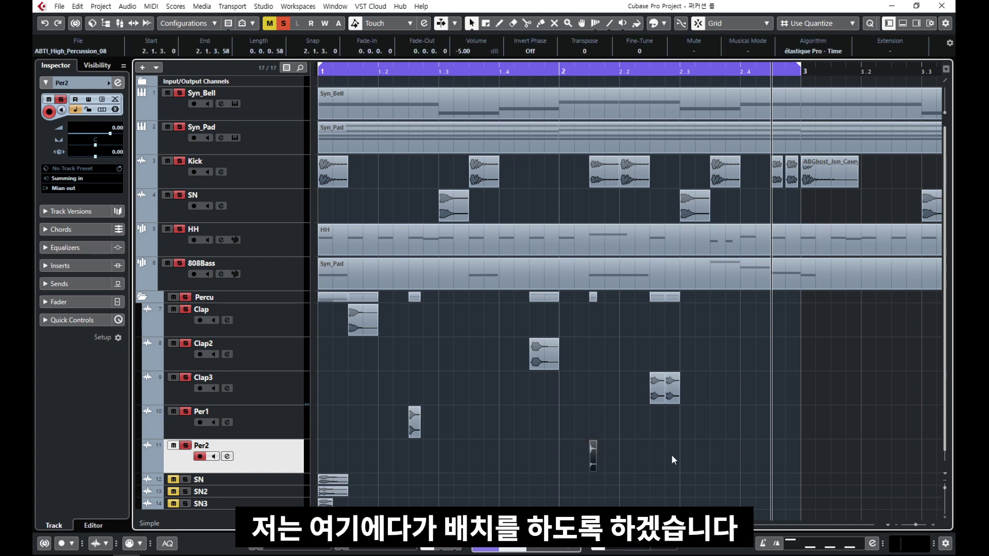
# - Enlarge the SN, SN2 and SN3 percussion tracks, activate the percussion SN track and play the loop
pyautogui.press('g')
pyautogui.scroll(-1, 592, 464)
pyautogui.click(286, 470)
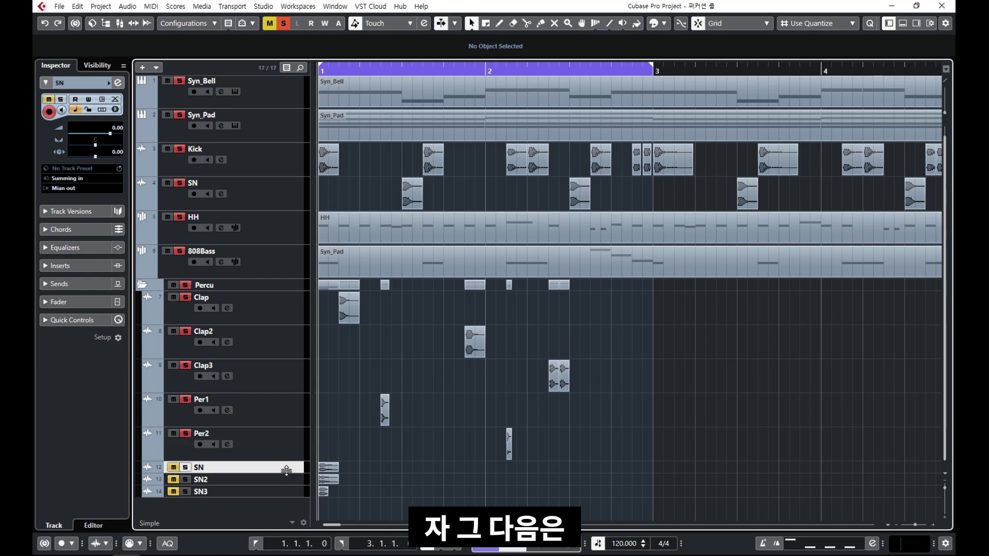
pyautogui.moveTo(294, 495); pyautogui.dragTo(294, 504)
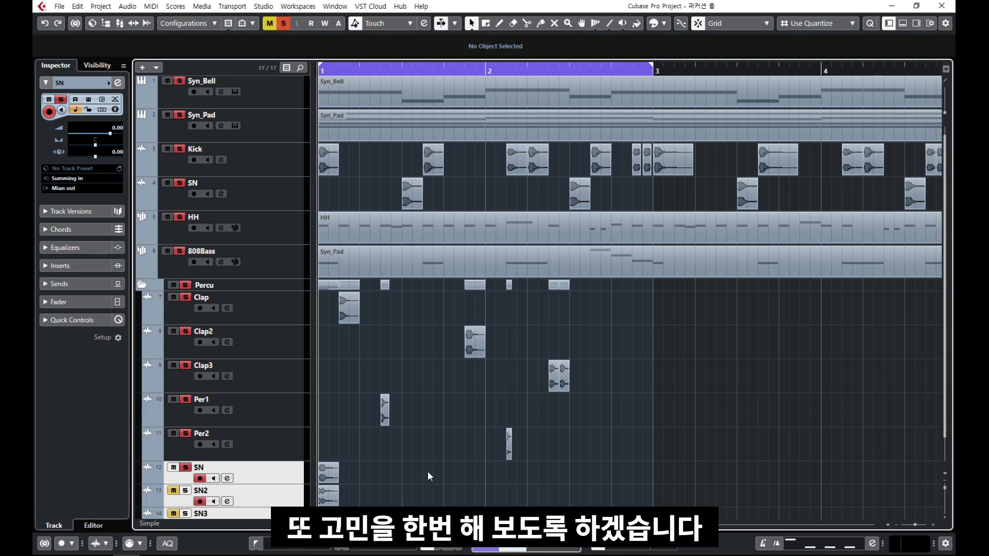
pyautogui.press('space')
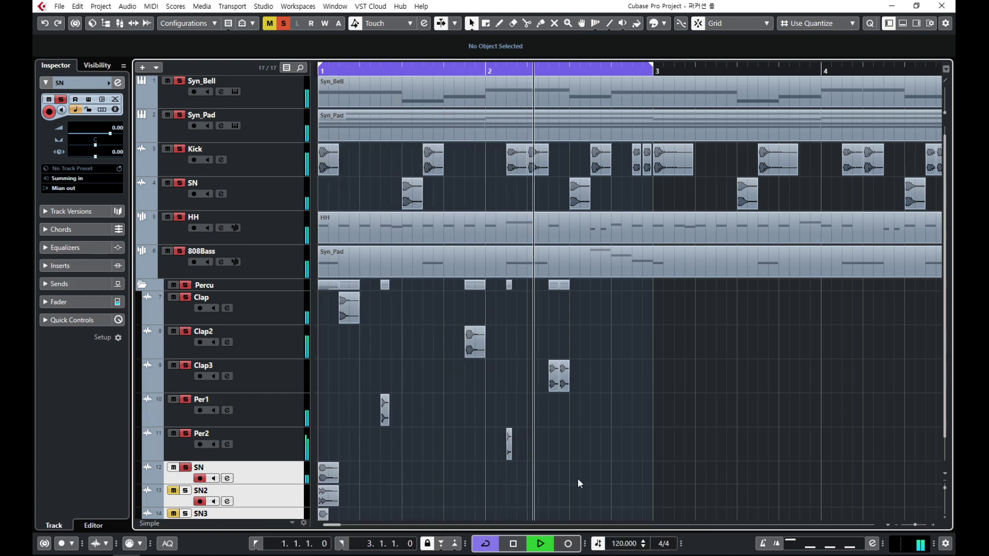
pyautogui.click(535, 475)
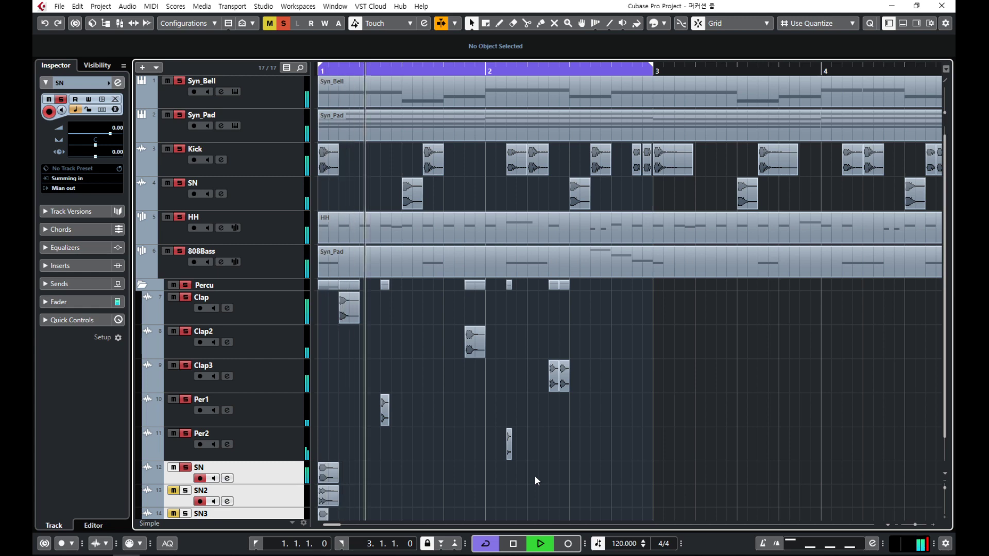
pyautogui.press('space')
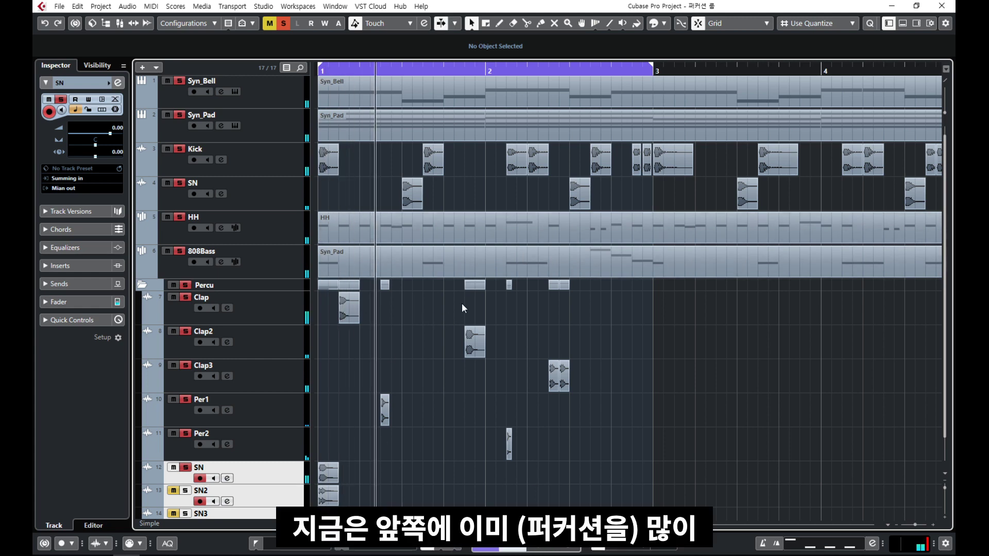
# - Review the placed percussion clips and play the loop from the start to find a spot for the snare click
pyautogui.moveTo(327, 307); pyautogui.dragTo(488, 447)
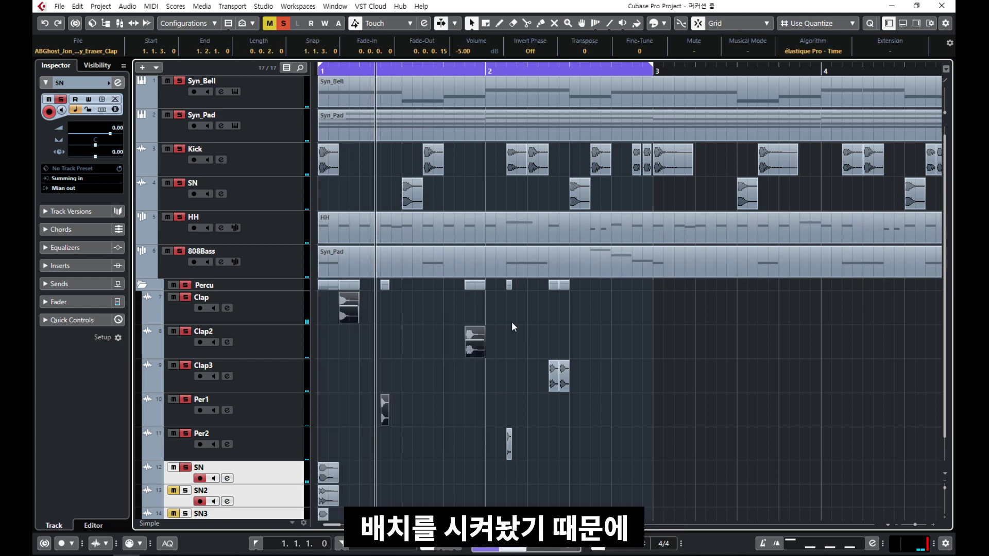
pyautogui.moveTo(502, 320); pyautogui.dragTo(556, 452)
pyautogui.moveTo(577, 308); pyautogui.dragTo(629, 452)
pyautogui.press('Home')
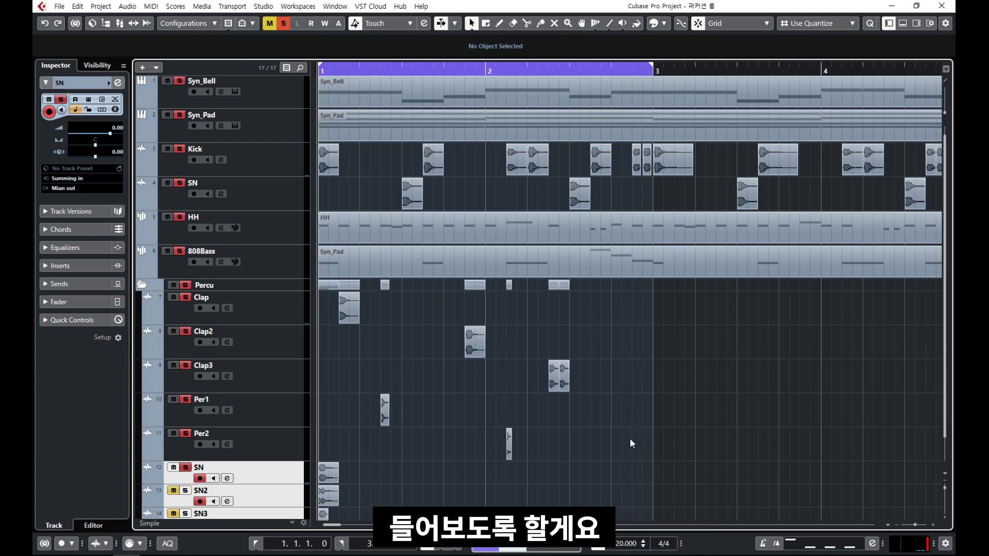
pyautogui.press('space')
pyautogui.press('space')
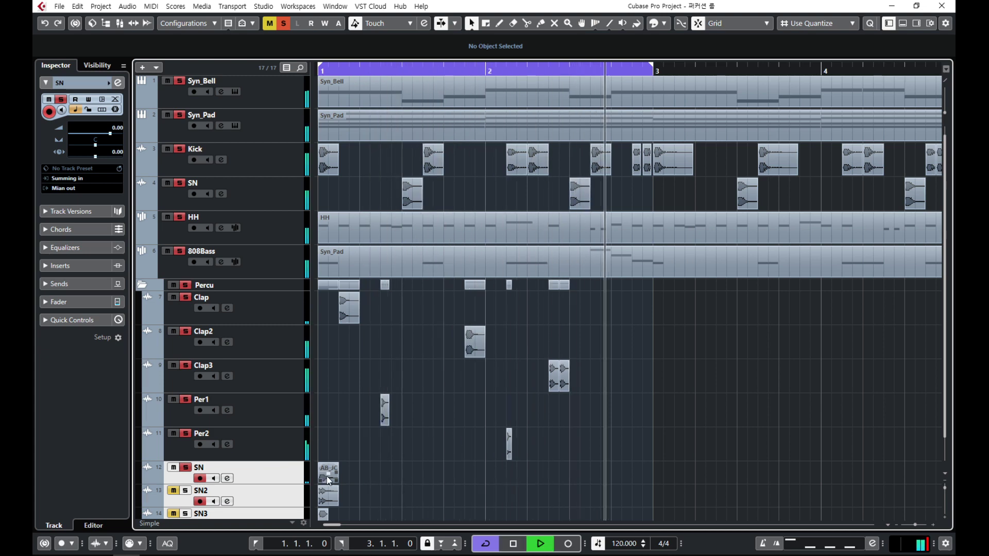
# - Try the percussion SN sample at position 2.4.1 and play the loop from the start
pyautogui.click(328, 480)
pyautogui.moveTo(330, 481); pyautogui.dragTo(622, 469)
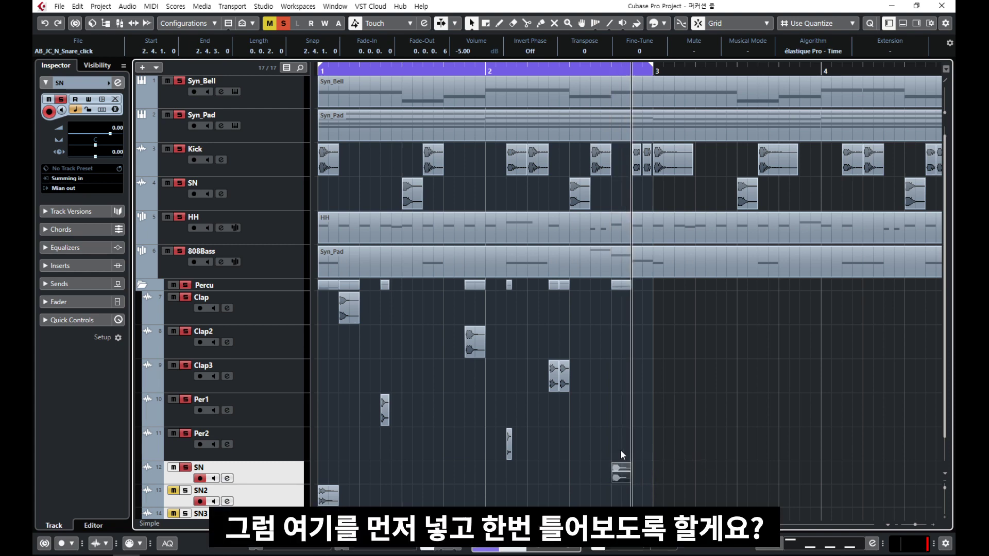
pyautogui.press('Home')
pyautogui.press('space')
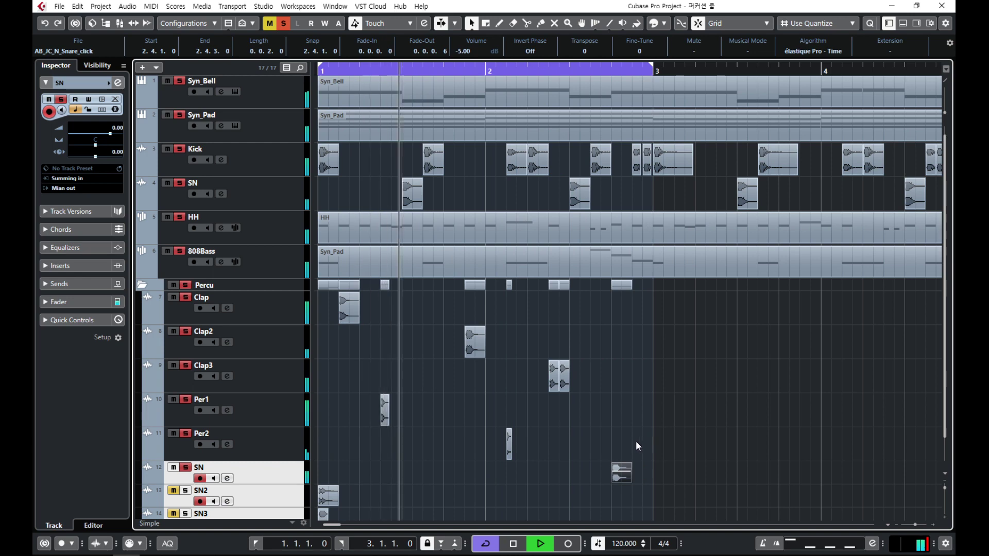
# - Shift the percussion SN sample to position 2.4.3 and audition it in the loop
pyautogui.moveTo(618, 478); pyautogui.dragTo(639, 480)
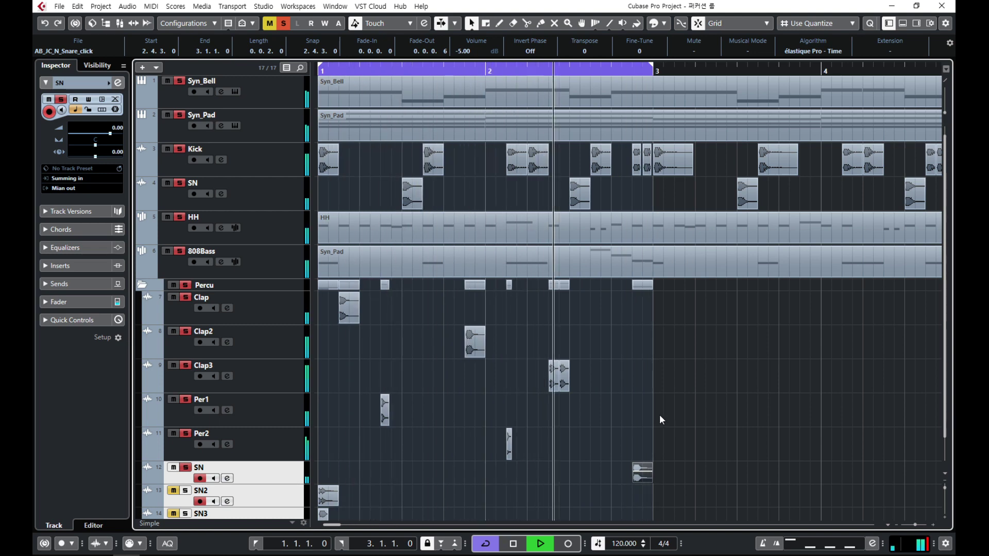
pyautogui.press('space')
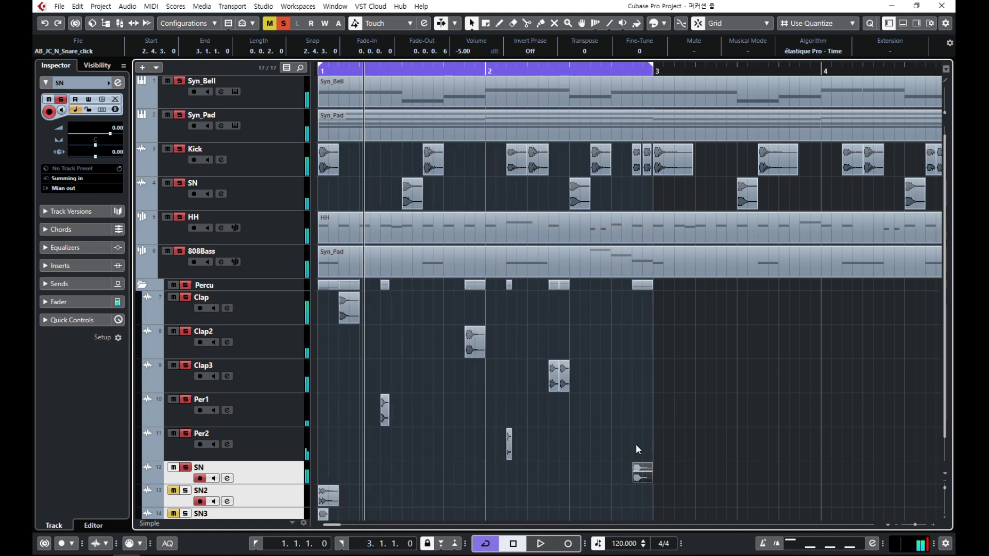
pyautogui.moveTo(635, 444); pyautogui.dragTo(658, 481)
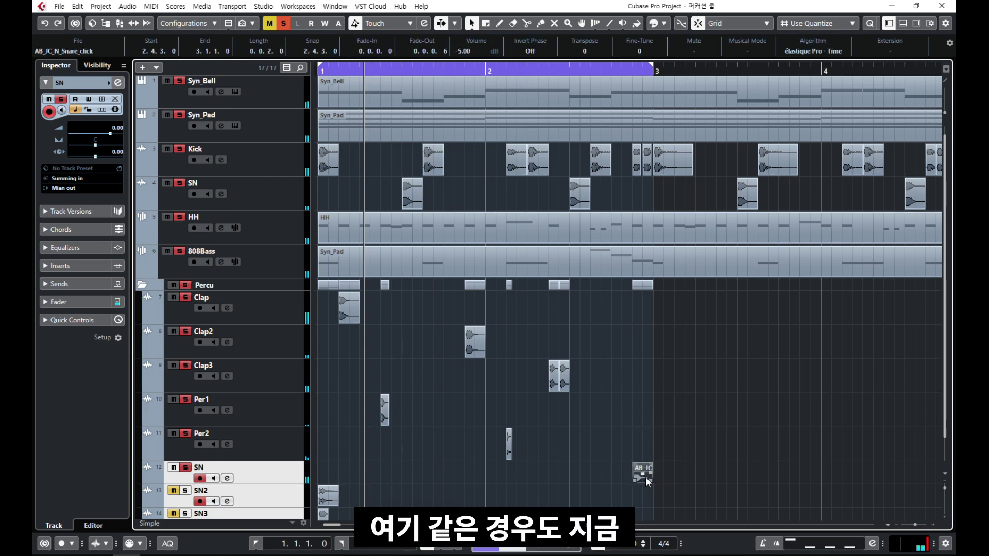
pyautogui.click(644, 190)
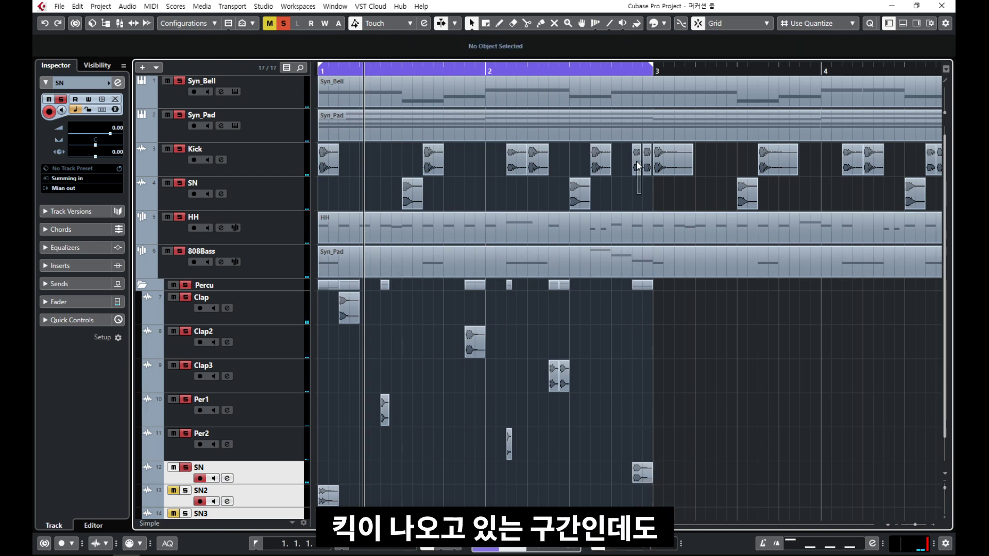
pyautogui.moveTo(639, 165); pyautogui.dragTo(644, 171)
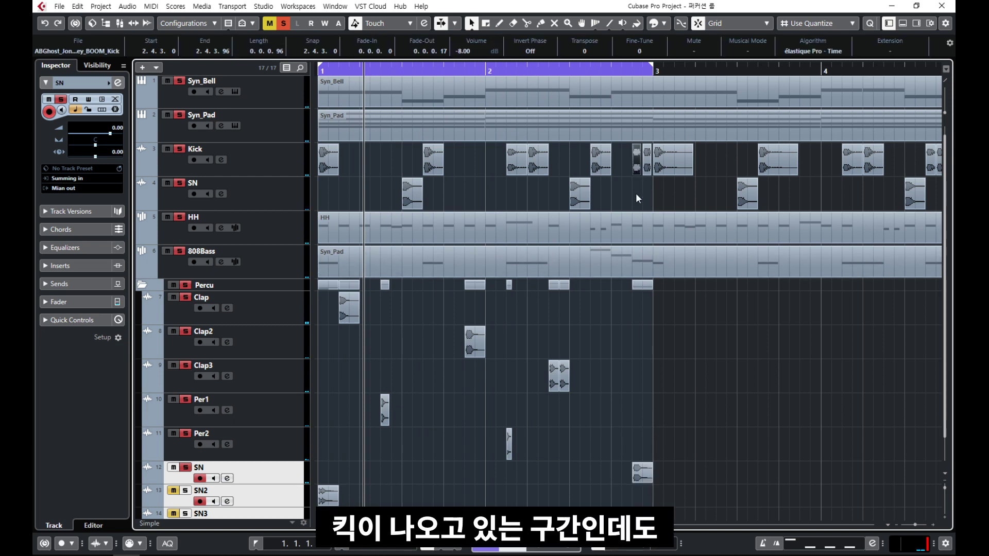
pyautogui.click(644, 340)
pyautogui.moveTo(630, 377); pyautogui.dragTo(639, 479)
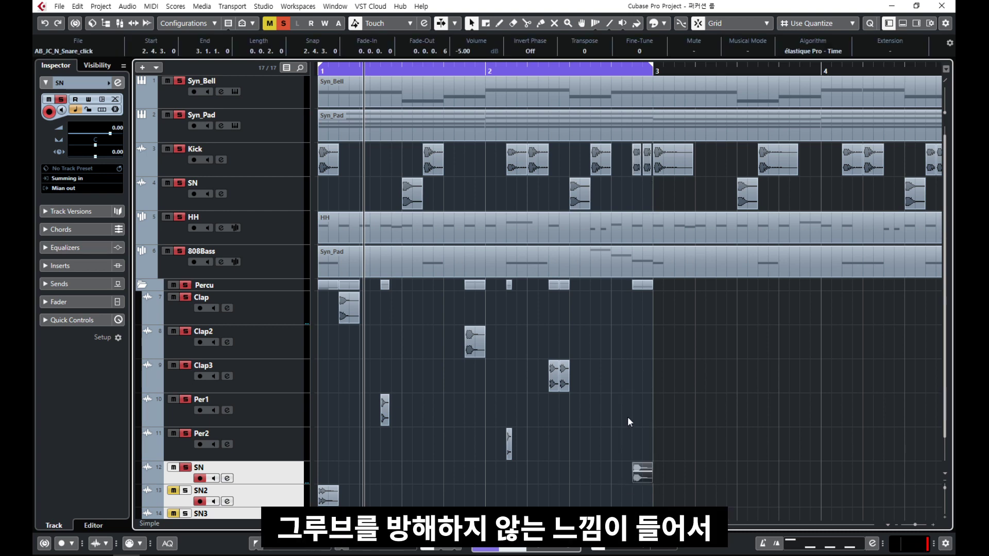
pyautogui.click(639, 478)
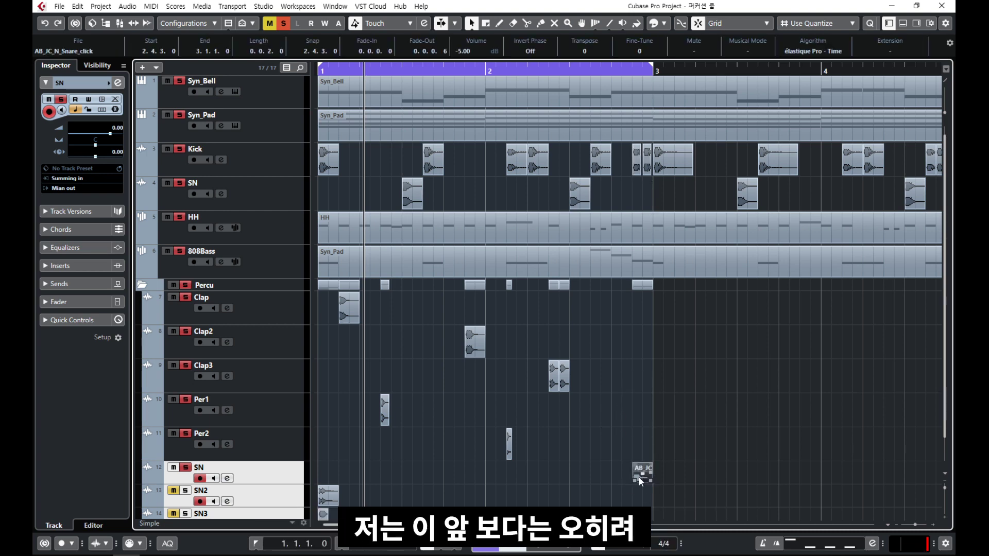
pyautogui.moveTo(619, 477); pyautogui.dragTo(638, 478)
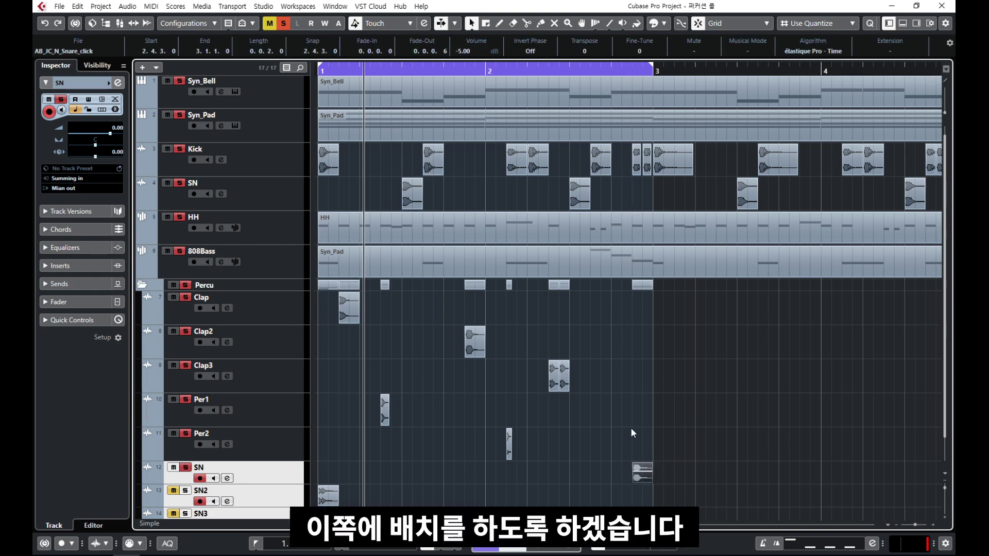
# - Activate the SN2 track in the Percu folder and listen to the loop
pyautogui.scroll(-1, 623, 422)
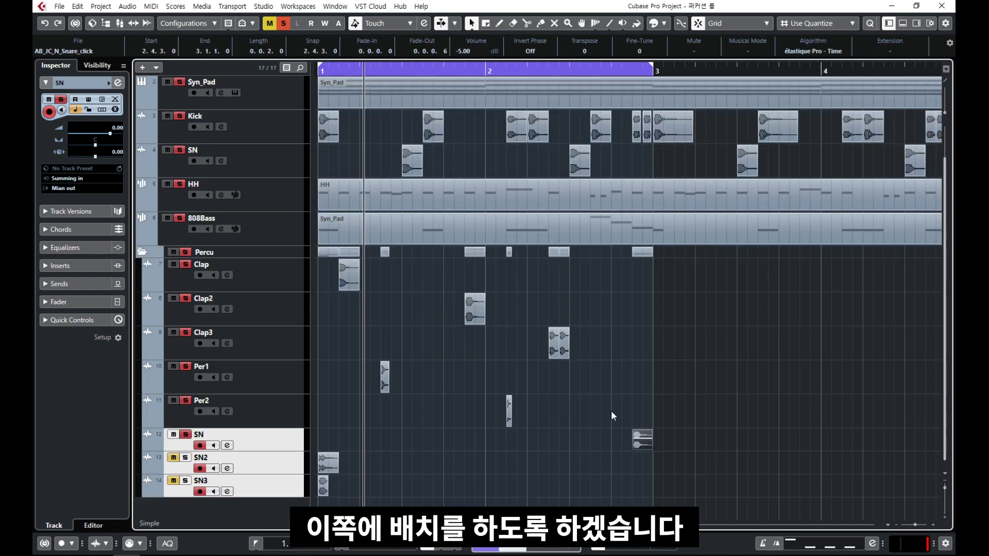
pyautogui.scroll(1, 340, 444)
pyautogui.scroll(-1, 345, 449)
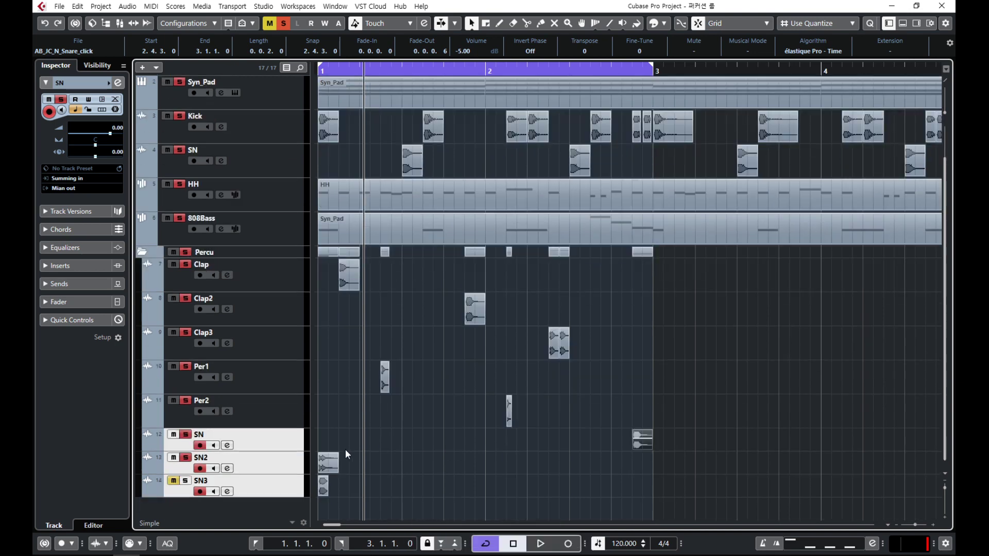
pyautogui.press('space')
pyautogui.click(404, 452)
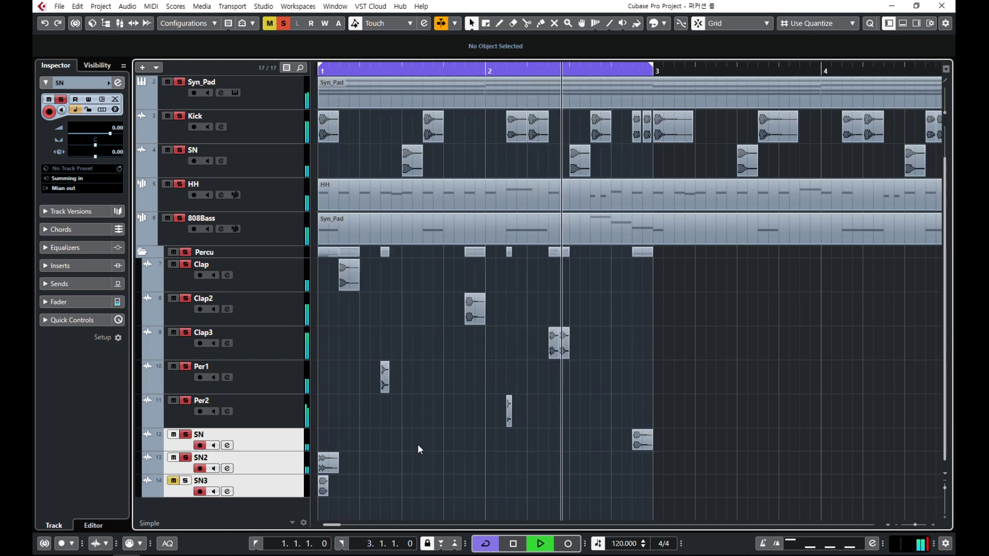
pyautogui.press('space')
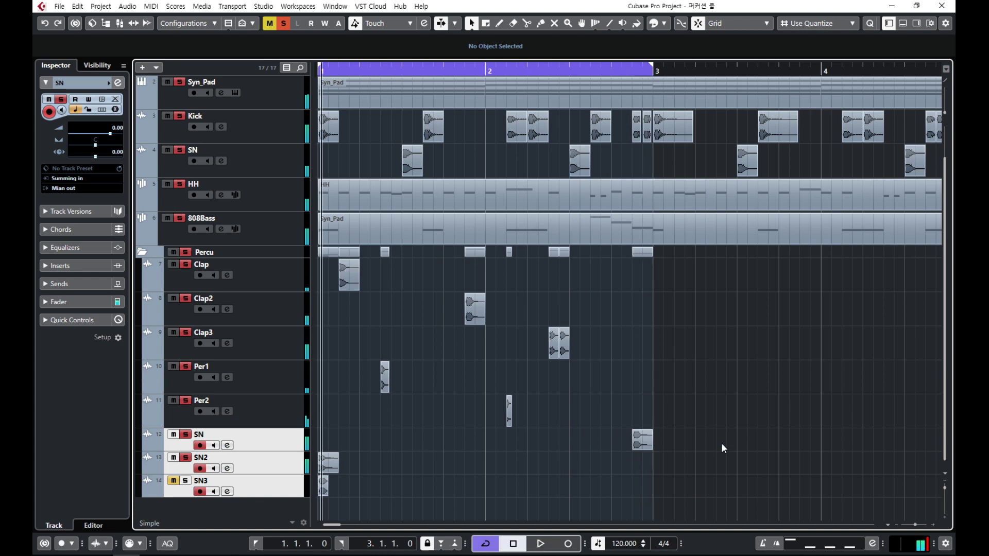
pyautogui.moveTo(721, 444); pyautogui.dragTo(323, 268)
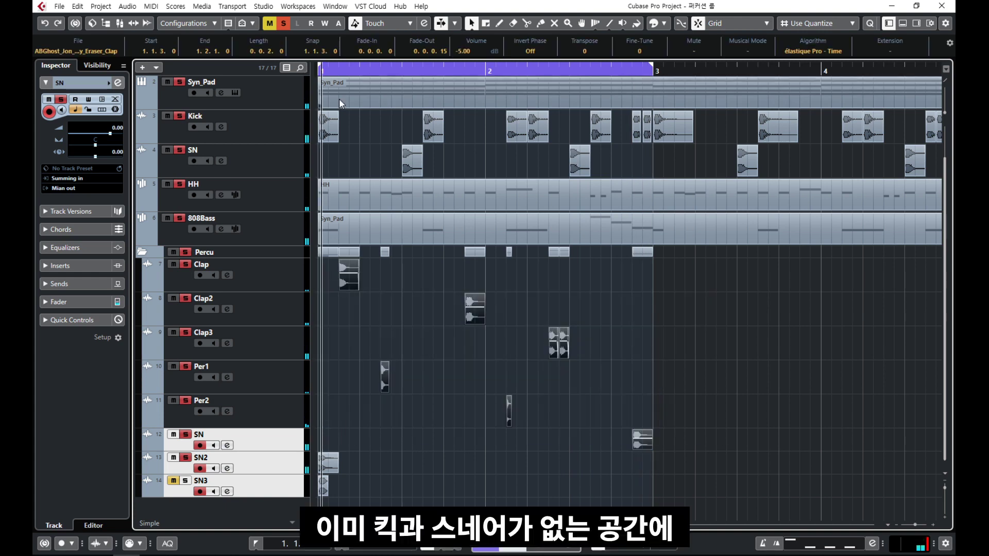
pyautogui.click(381, 288)
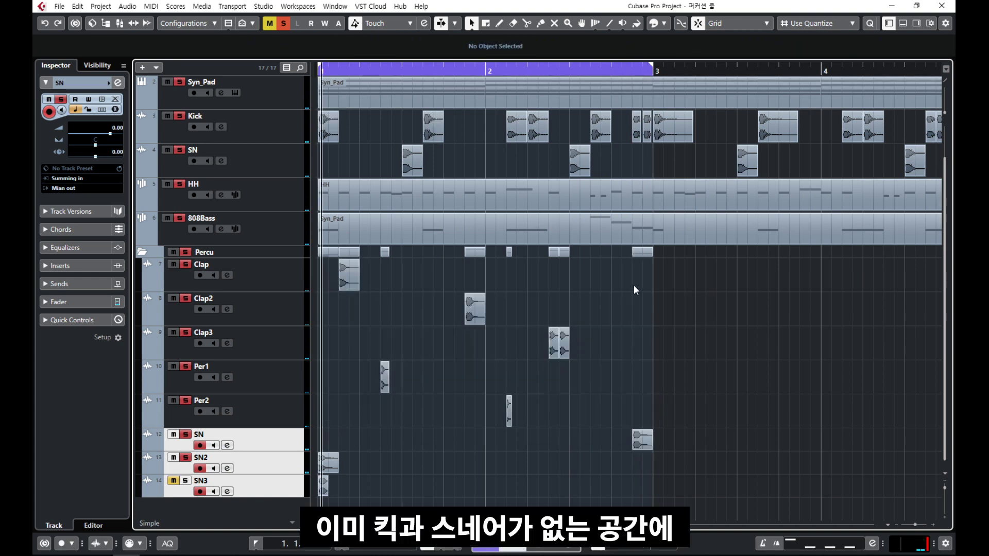
pyautogui.moveTo(696, 287); pyautogui.dragTo(325, 451)
pyautogui.click(328, 463)
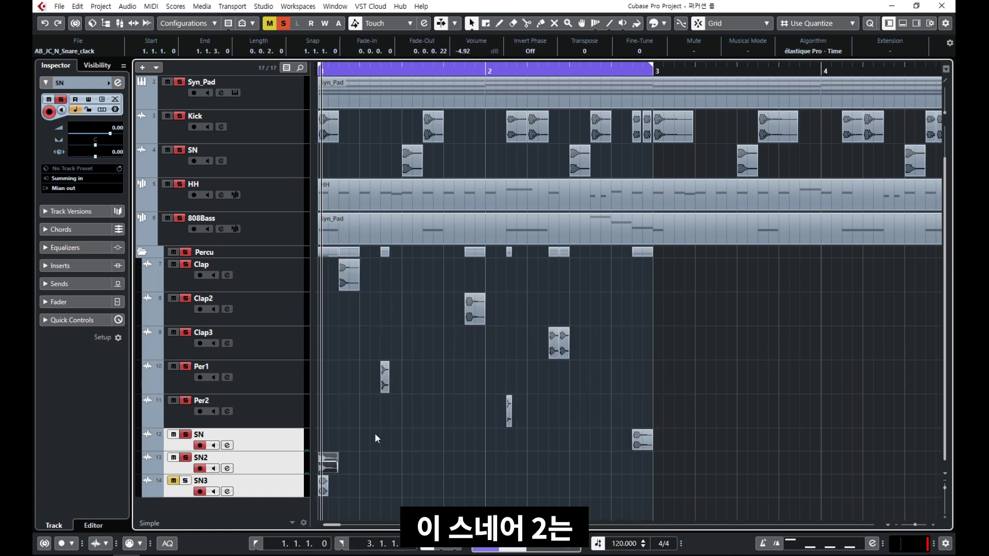
pyautogui.click(376, 438)
pyautogui.moveTo(406, 153); pyautogui.dragTo(591, 165)
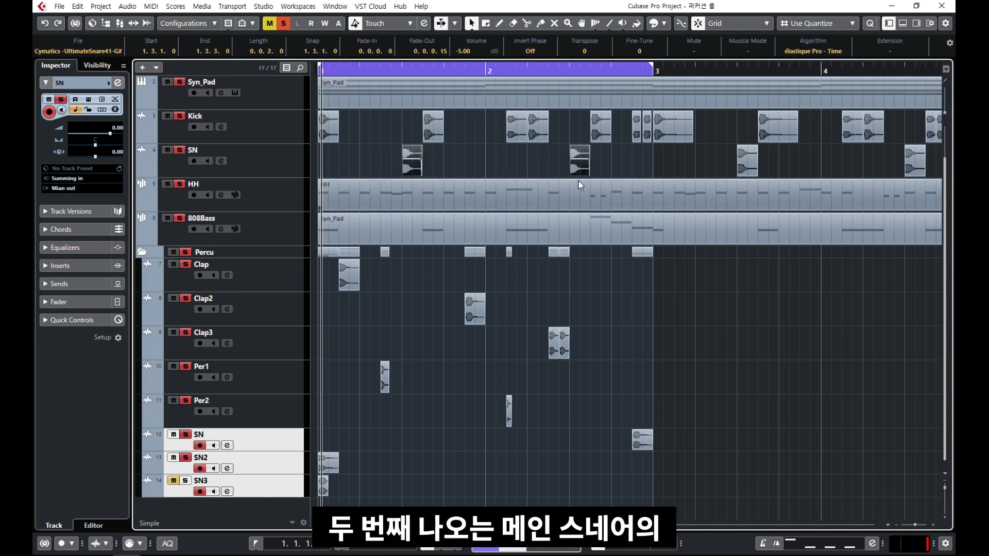
pyautogui.click(540, 156)
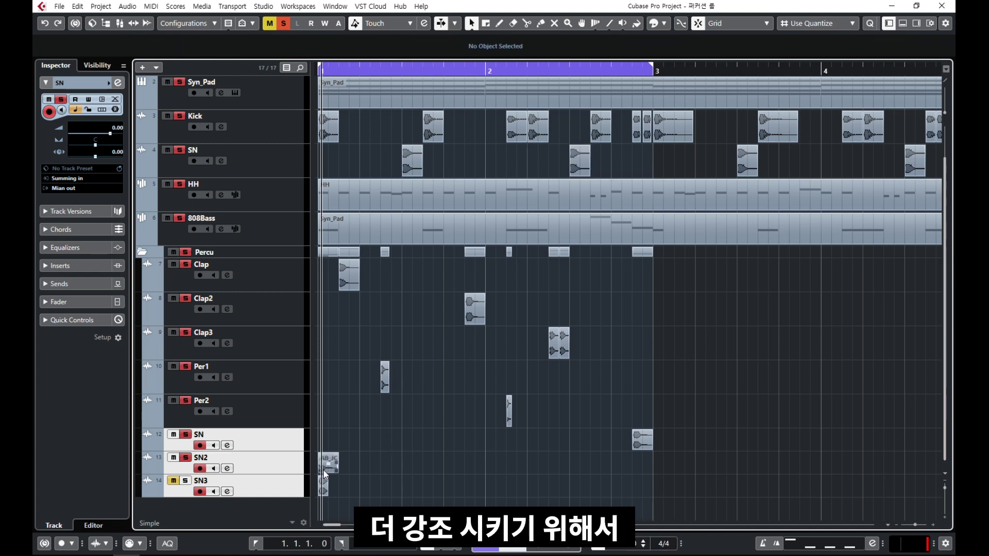
# - Move the SN2 sample to position 2.3.1, layering it under the second main snare hit, and play the loop
pyautogui.moveTo(323, 469); pyautogui.dragTo(570, 466)
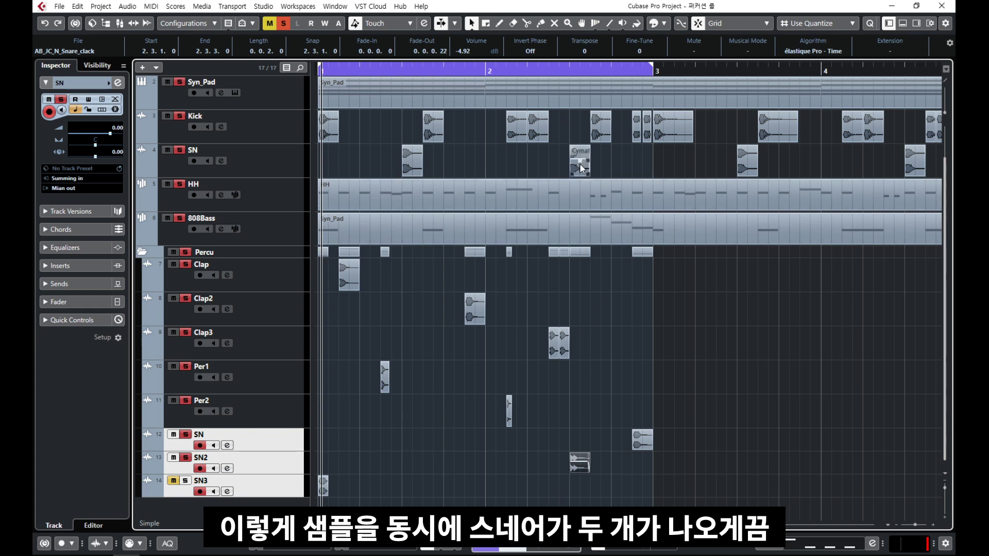
pyautogui.click(590, 433)
pyautogui.press('space')
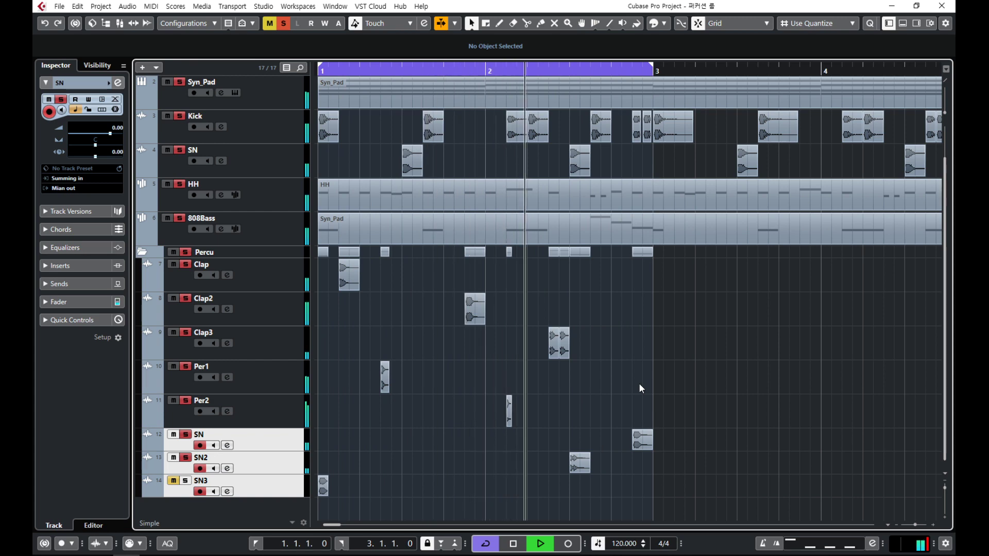
pyautogui.press('space')
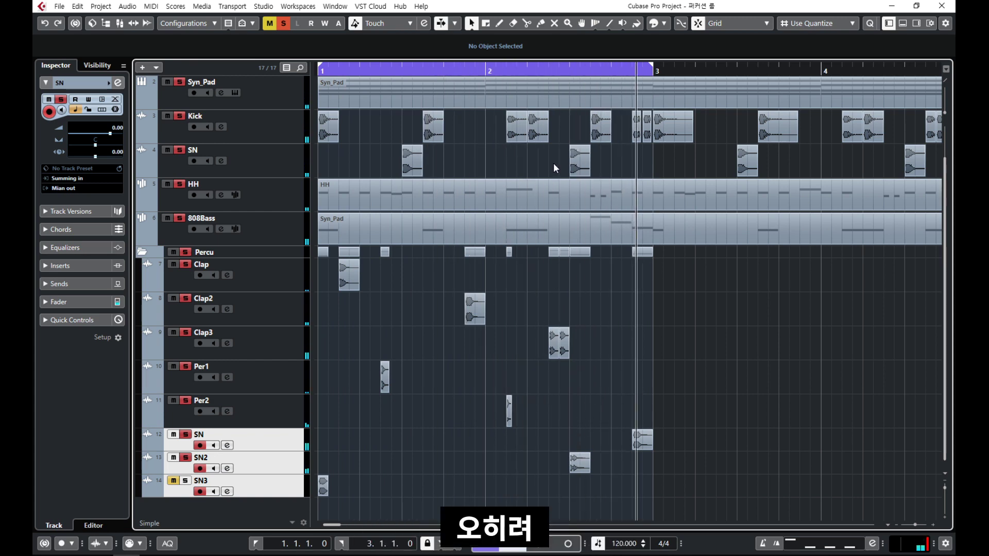
# - Set the volume of the SN2 clip at 2.3.1 to -2.74 dB
pyautogui.click(330, 175)
pyautogui.click(580, 157)
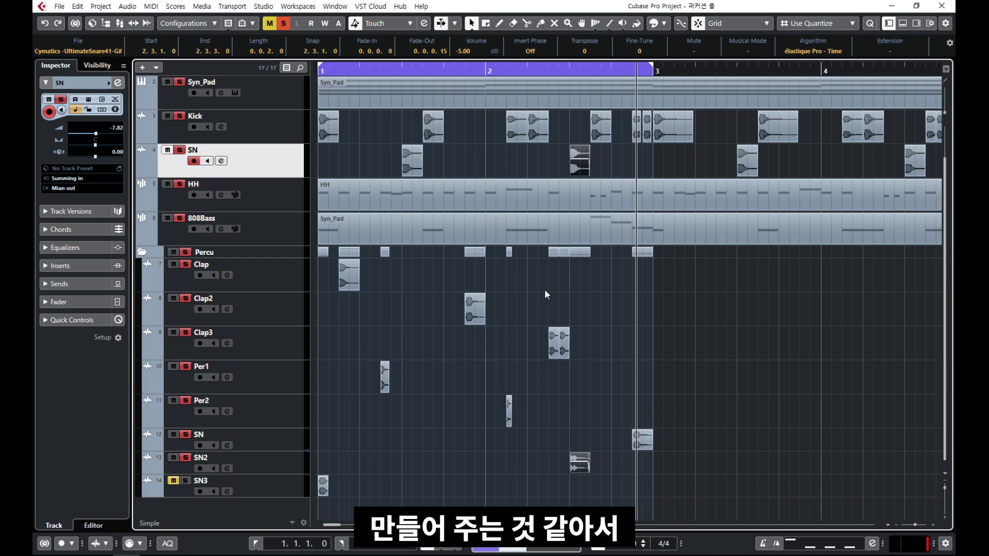
pyautogui.click(579, 455)
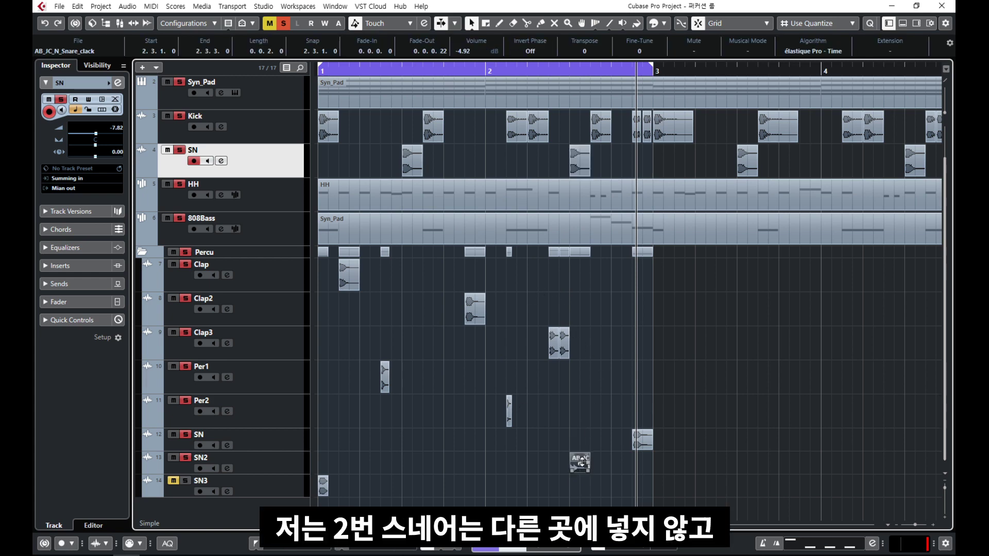
pyautogui.moveTo(580, 462); pyautogui.dragTo(576, 466)
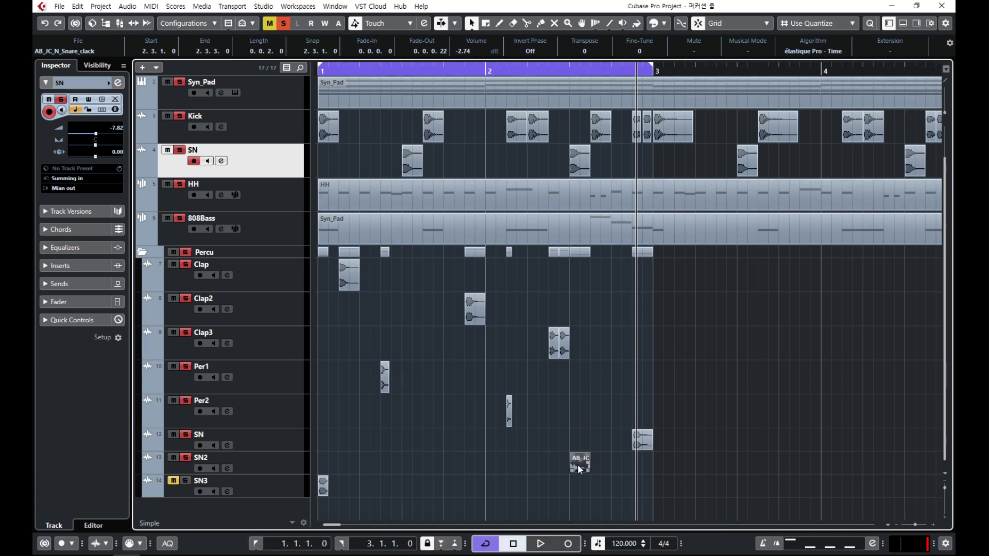
# - Activate the muted SN3 track in the Percu folder and listen to its snare in the loop
pyautogui.click(324, 418)
pyautogui.click(293, 494)
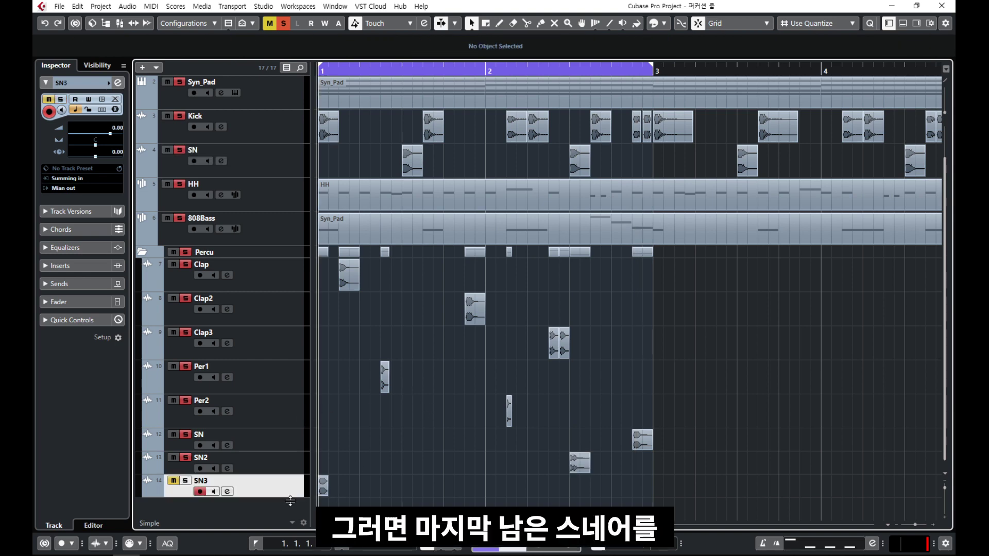
pyautogui.click(173, 482)
pyautogui.press('space')
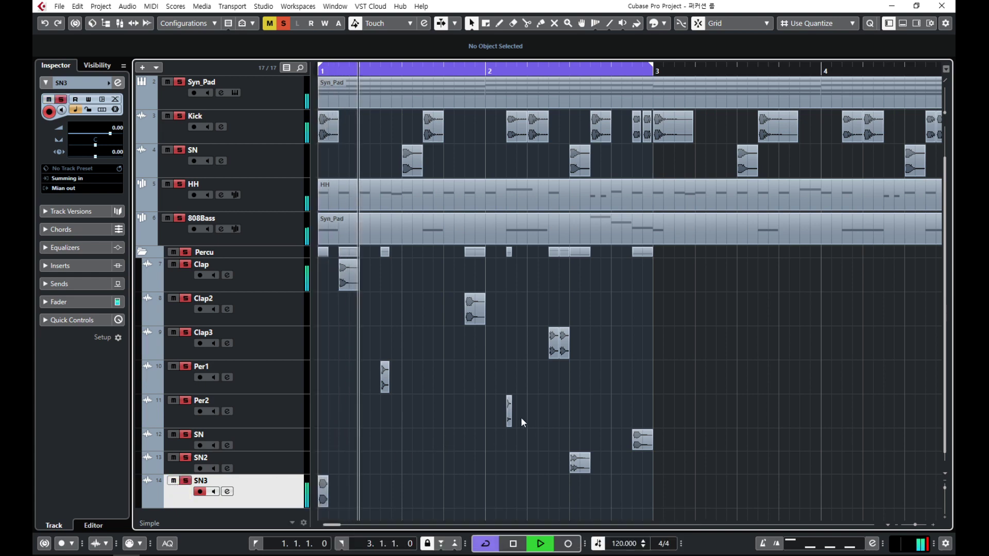
pyautogui.press('g')
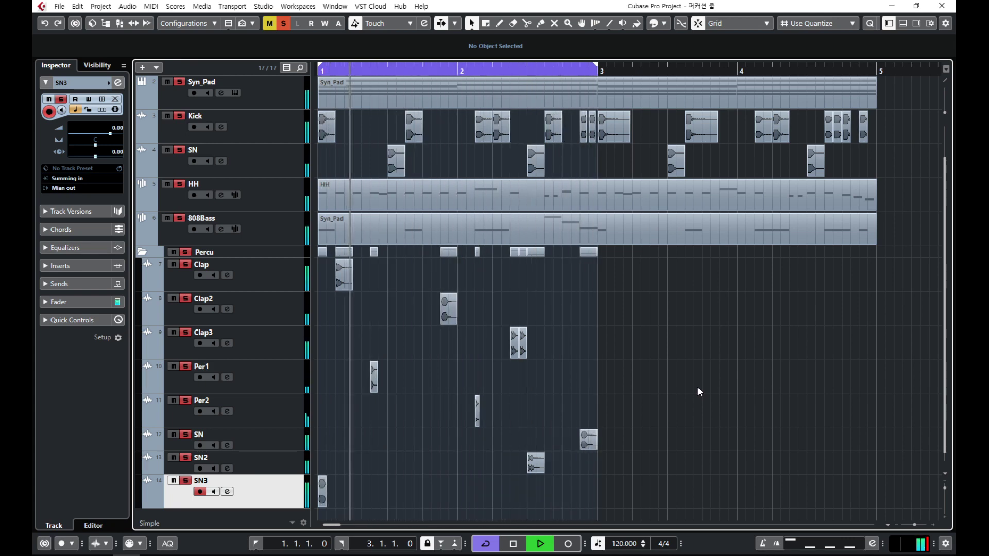
pyautogui.press('space')
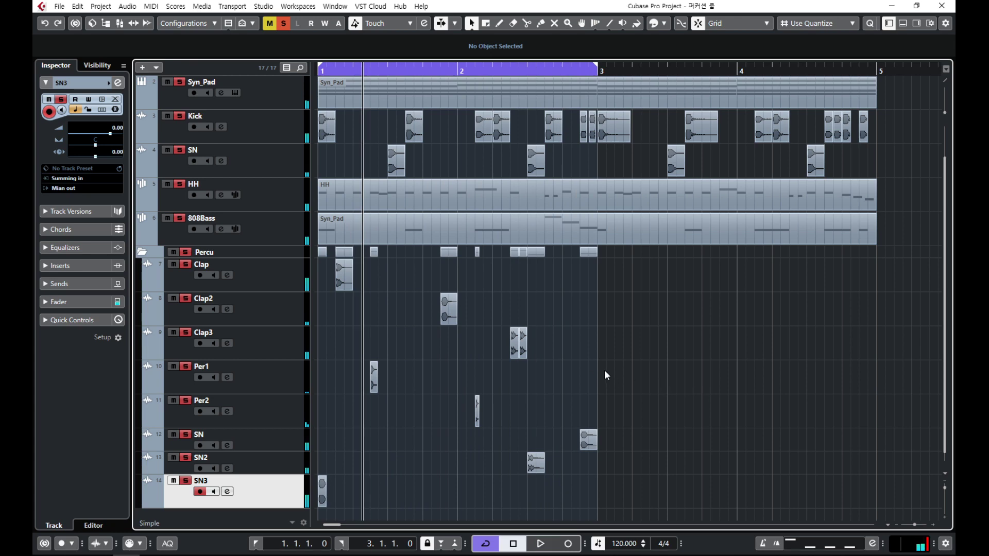
pyautogui.press('h')
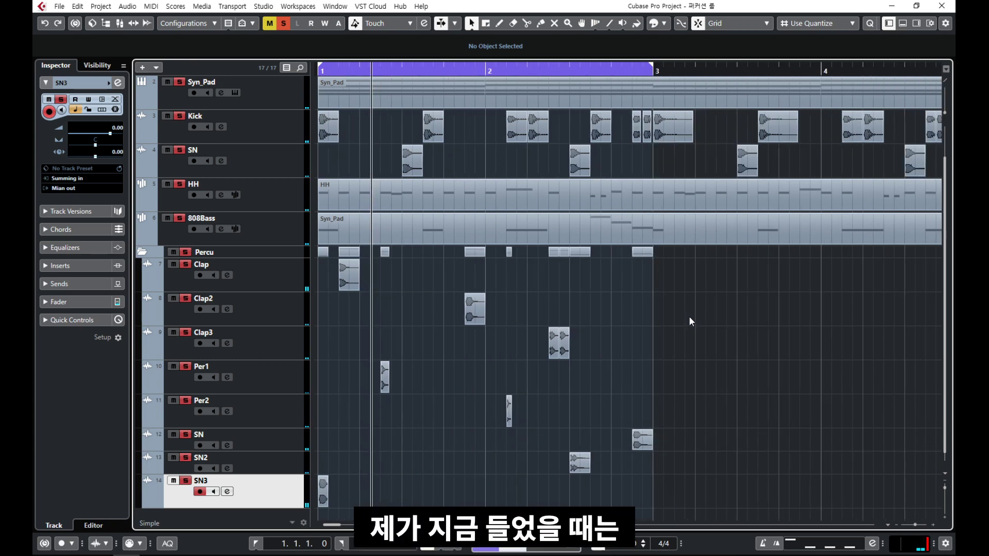
pyautogui.moveTo(402, 274); pyautogui.dragTo(442, 450)
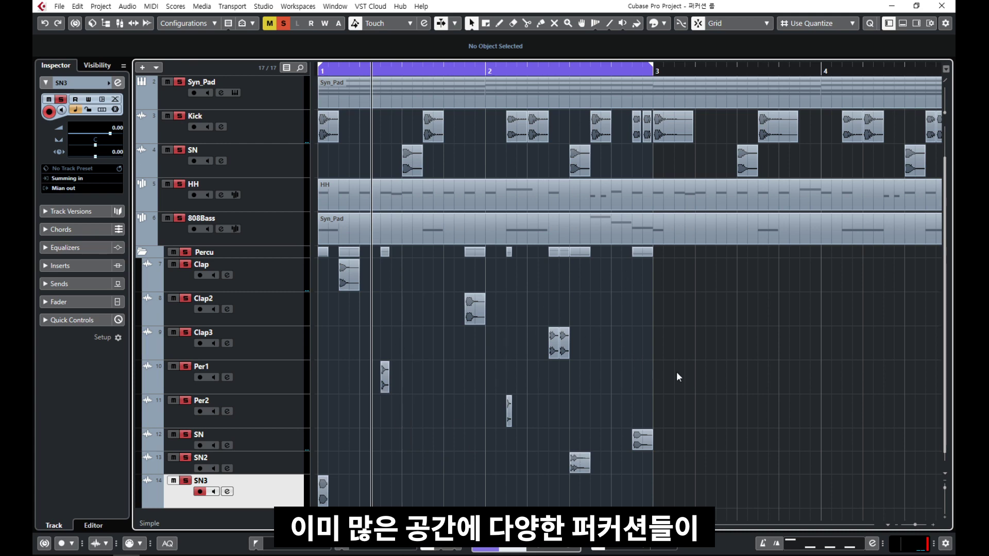
pyautogui.moveTo(714, 476); pyautogui.dragTo(363, 279)
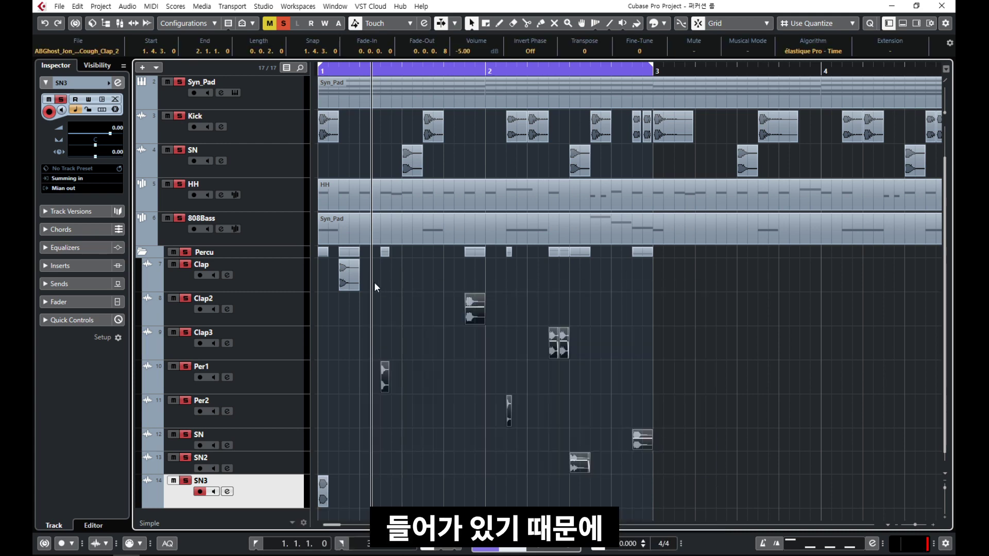
pyautogui.click(344, 479)
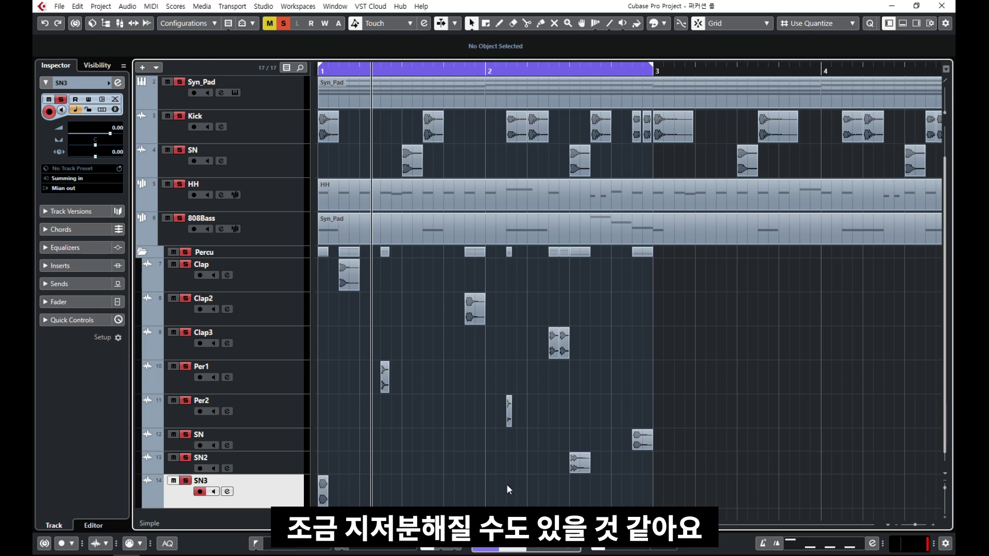
# - Duplicate all percussion clips from bars 1–2 into bars 3–4 and delete the copied SN3 clip at the start of bar 3
pyautogui.press('g')
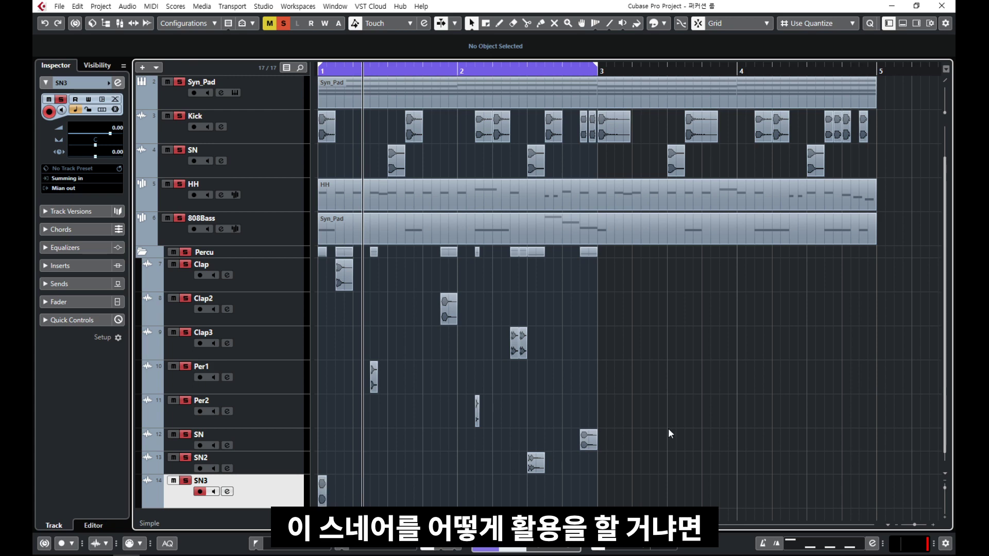
pyautogui.moveTo(679, 464); pyautogui.dragTo(319, 251)
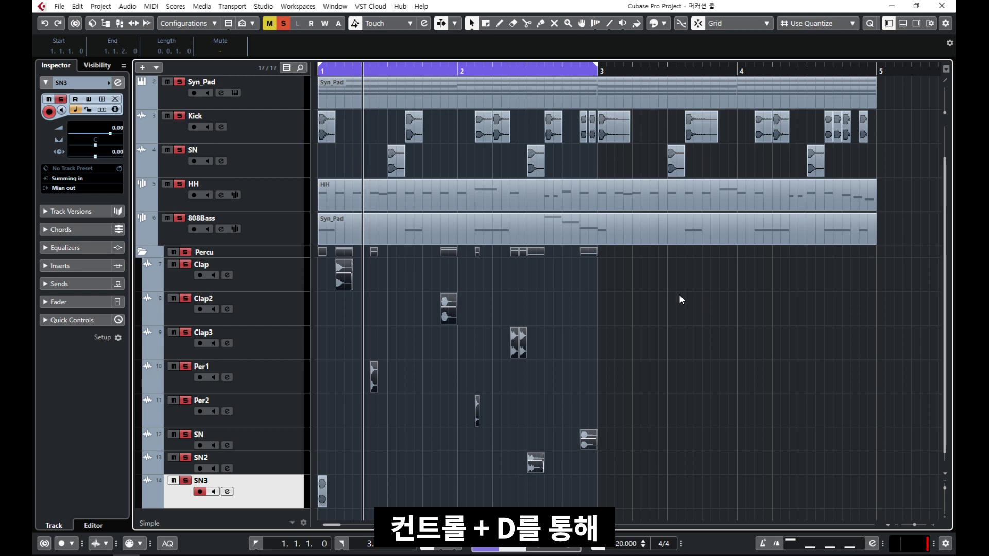
pyautogui.hotkey('ctrl', 'd')
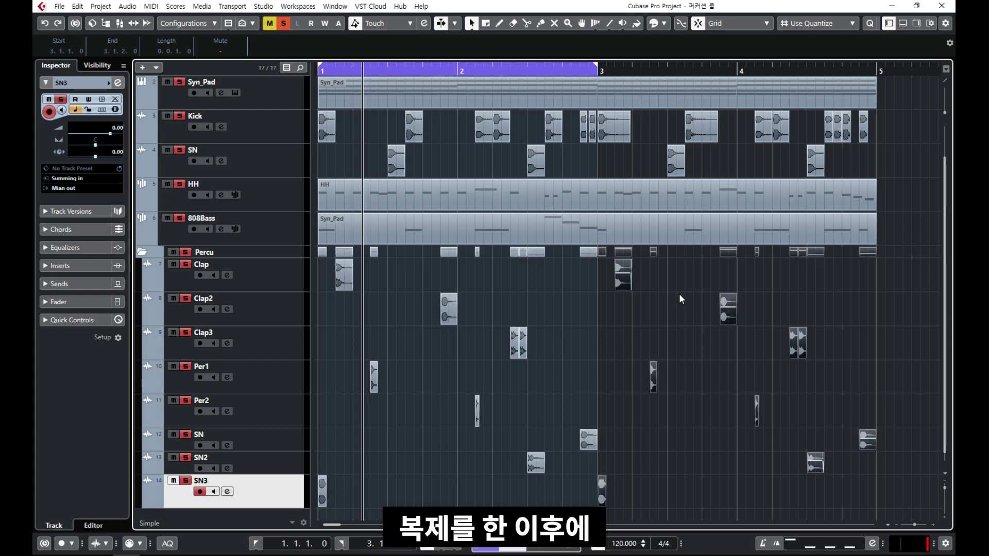
pyautogui.press('g')
pyautogui.moveTo(602, 475); pyautogui.dragTo(527, 495)
pyautogui.press('Delete')
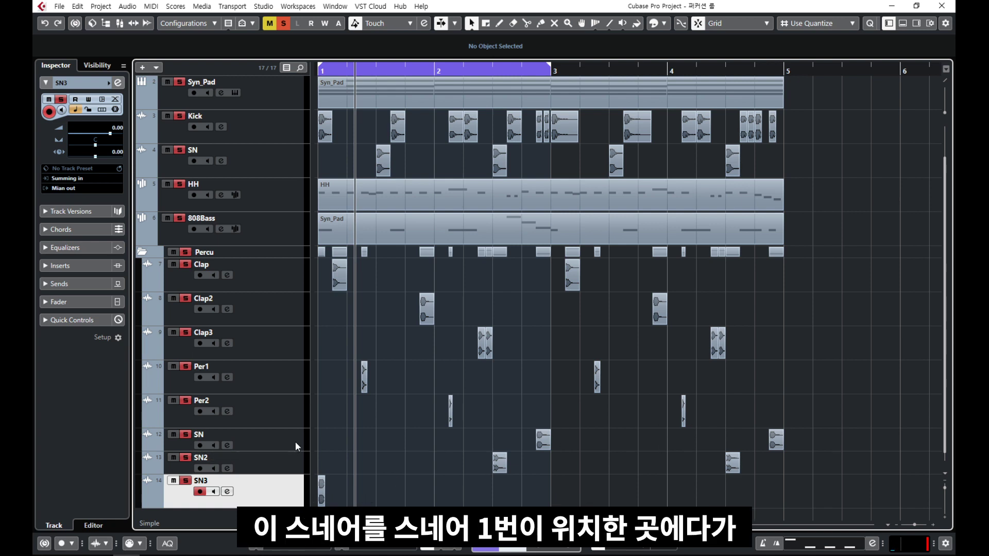
# - Move the remaining SN3 clip to 4.4.3 and delete the SN clip there so SN3 replaces it
pyautogui.moveTo(320, 496); pyautogui.dragTo(772, 492)
pyautogui.moveTo(820, 431); pyautogui.dragTo(745, 445)
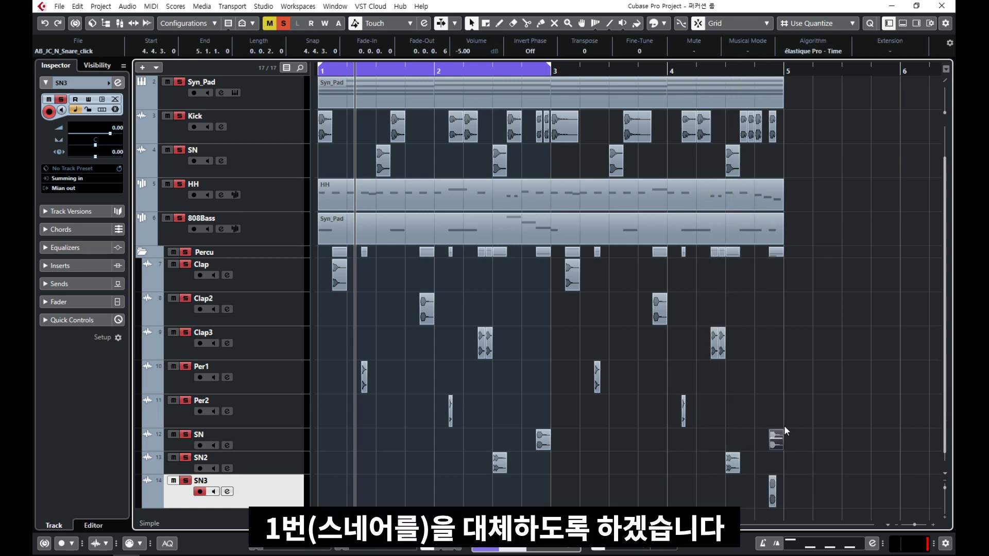
pyautogui.press('Delete')
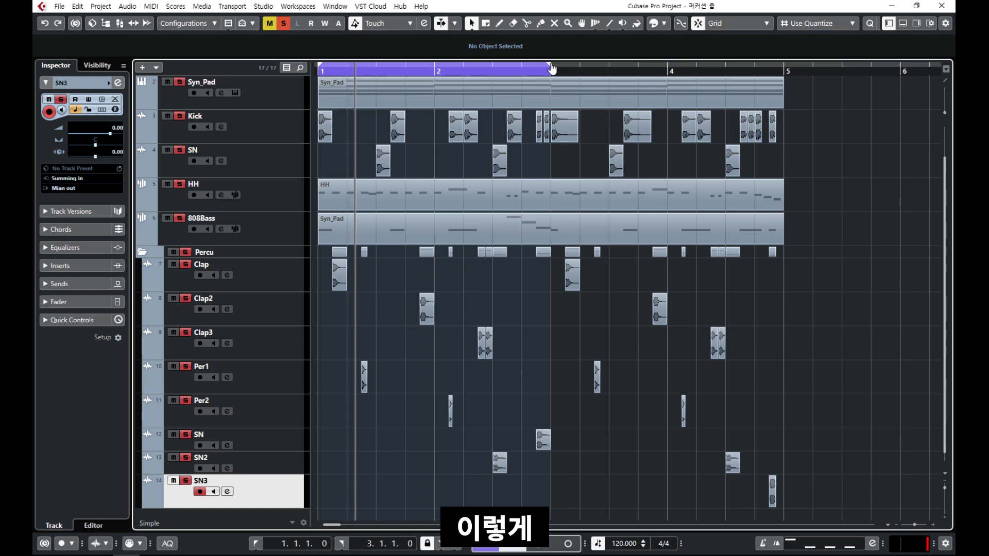
# - Extend the loop range to bar 5 and play the four-bar loop from the beginning
pyautogui.moveTo(548, 64); pyautogui.dragTo(783, 65)
pyautogui.moveTo(839, 99); pyautogui.dragTo(273, 505)
pyautogui.click(825, 286)
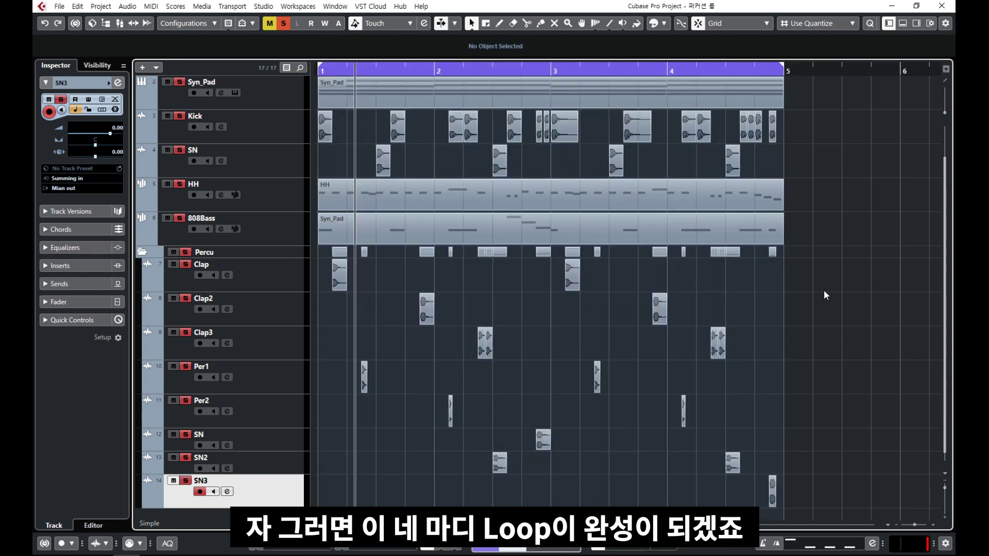
pyautogui.press('Home')
pyautogui.press('space')
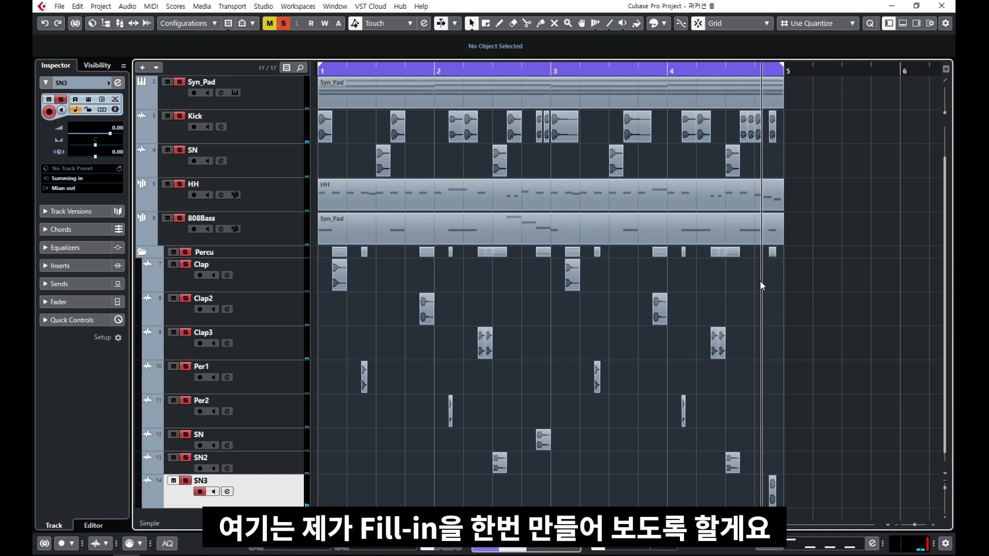
# - Move the SN3 clip to 4.4.1, the start of the last beat of bar 4
pyautogui.moveTo(761, 279); pyautogui.dragTo(781, 504)
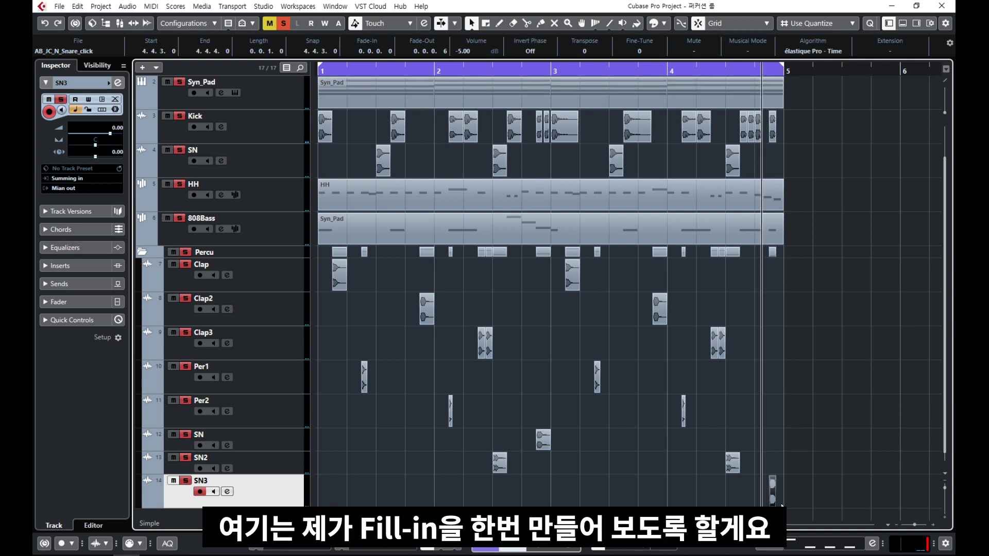
pyautogui.click(794, 493)
pyautogui.scroll(8, 794, 493)
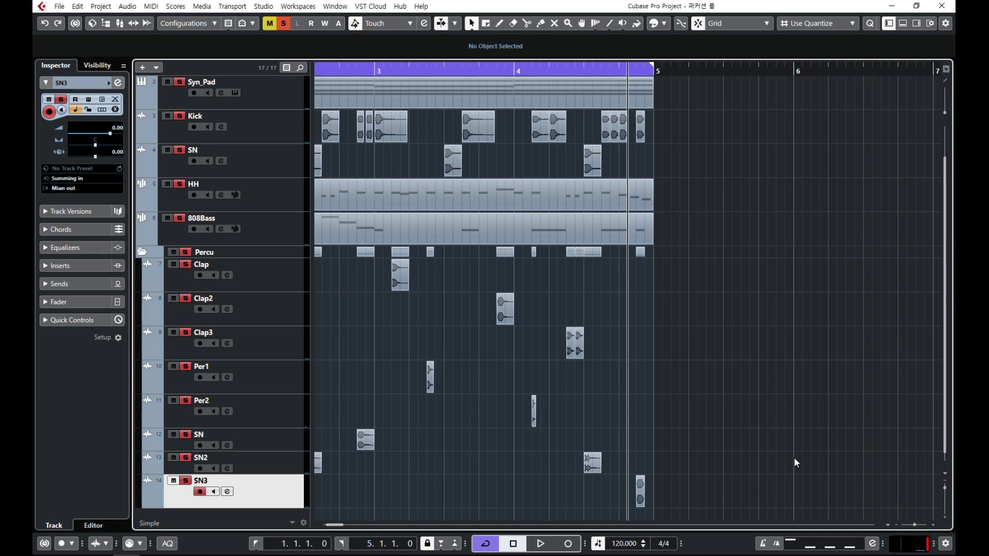
pyautogui.moveTo(688, 495); pyautogui.dragTo(613, 497)
pyautogui.click(720, 458)
pyautogui.click(608, 503)
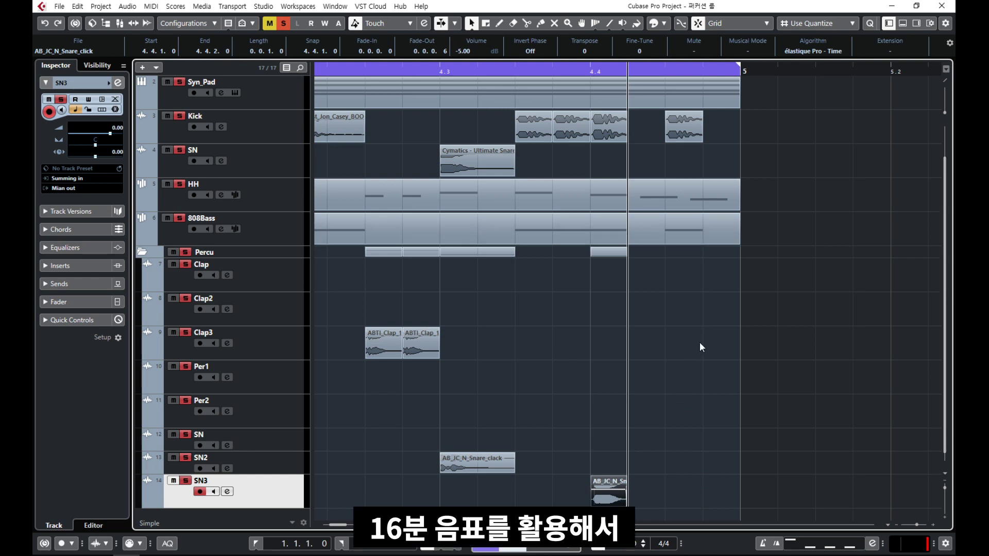
# - Duplicate the SN3 clip three times to fill the last beat of bar 4 with four sixteenth-note hits
pyautogui.hotkey('ctrl', 'd')
pyautogui.hotkey('ctrl', 'd')
pyautogui.hotkey('ctrl', 'd')
pyautogui.press('g')
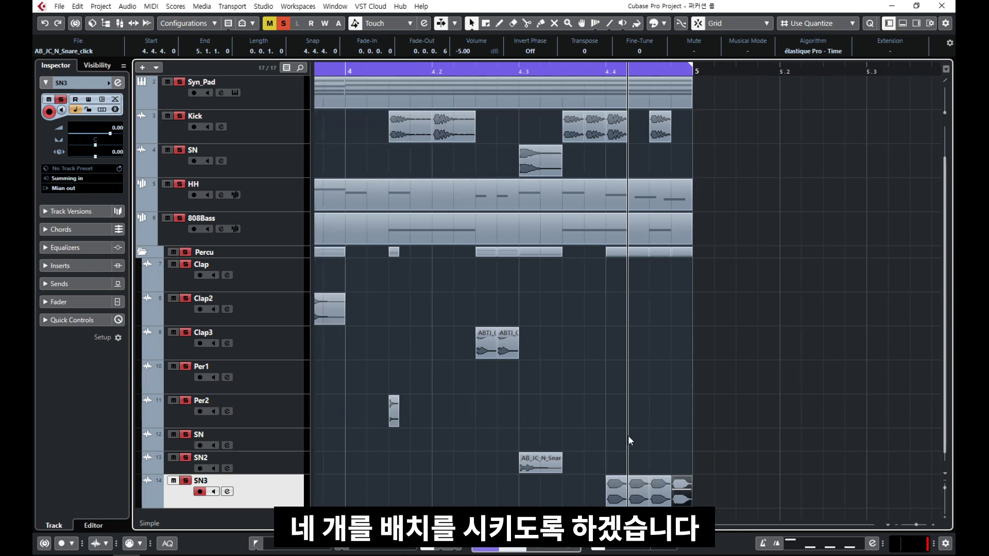
# - Play the four-bar loop to hear the SN3 snare fill-in at its end
pyautogui.press('g')
pyautogui.moveTo(610, 453); pyautogui.dragTo(723, 497)
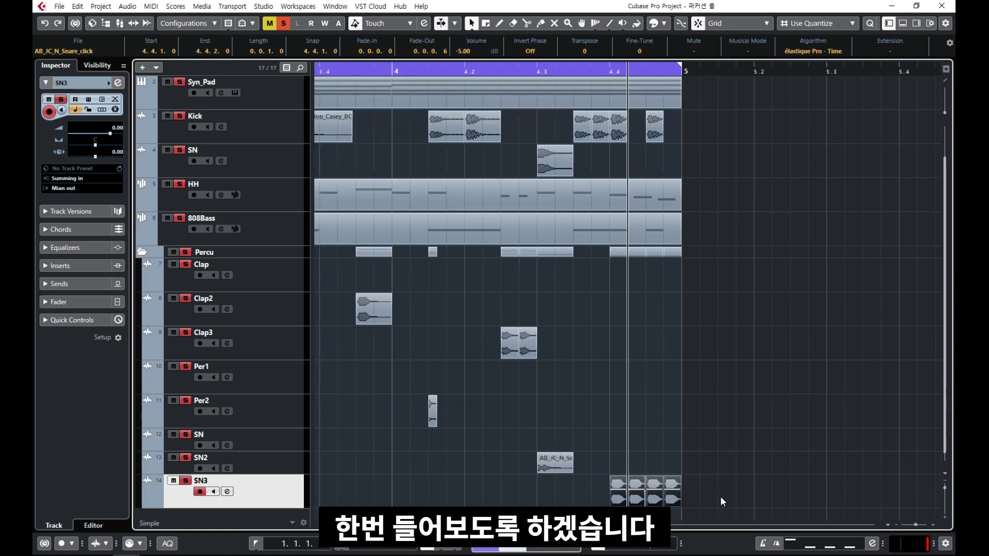
pyautogui.press('g')
pyautogui.press('g')
pyautogui.press('g')
pyautogui.press('space')
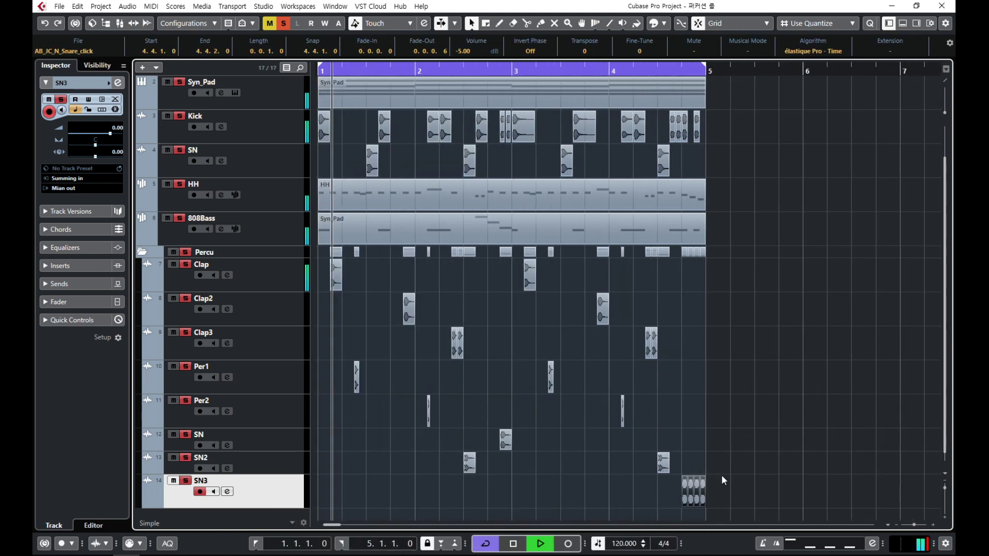
pyautogui.click(721, 480)
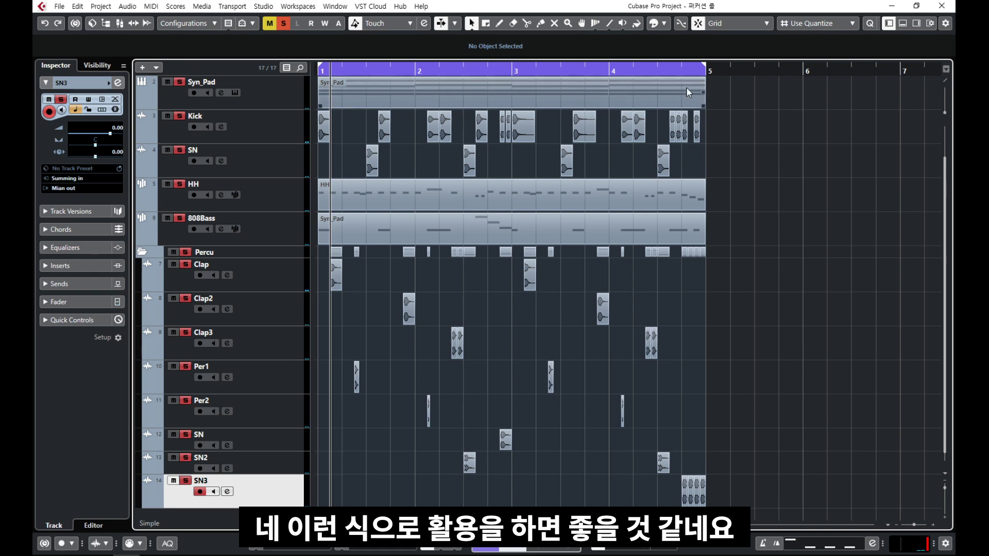
# - Set the transpose of the second SN3 fill clip, at 4.4.2, to -2
pyautogui.keyDown('ctrl'); pyautogui.scroll(5, 721, 458); pyautogui.keyUp('ctrl')
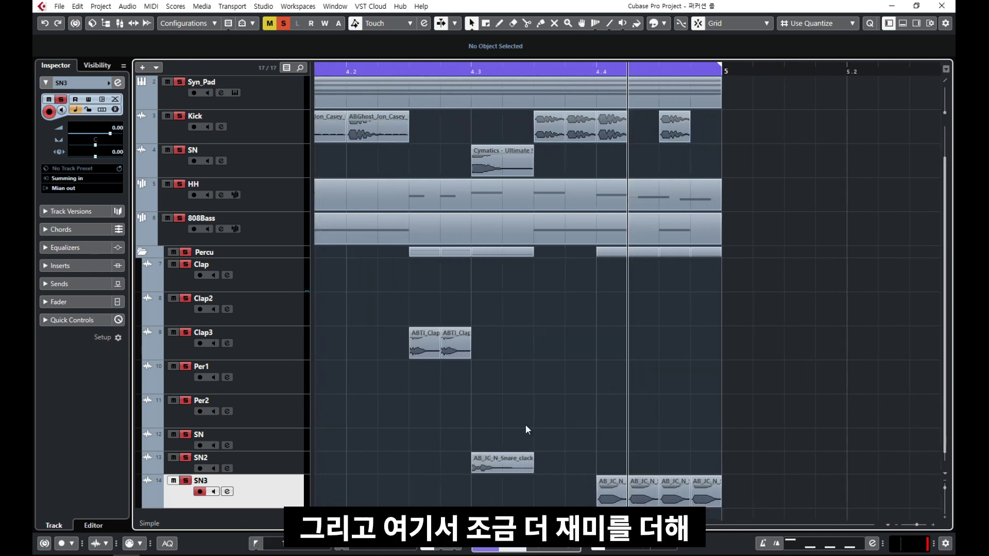
pyautogui.scroll(-1, 626, 408)
pyautogui.click(705, 482)
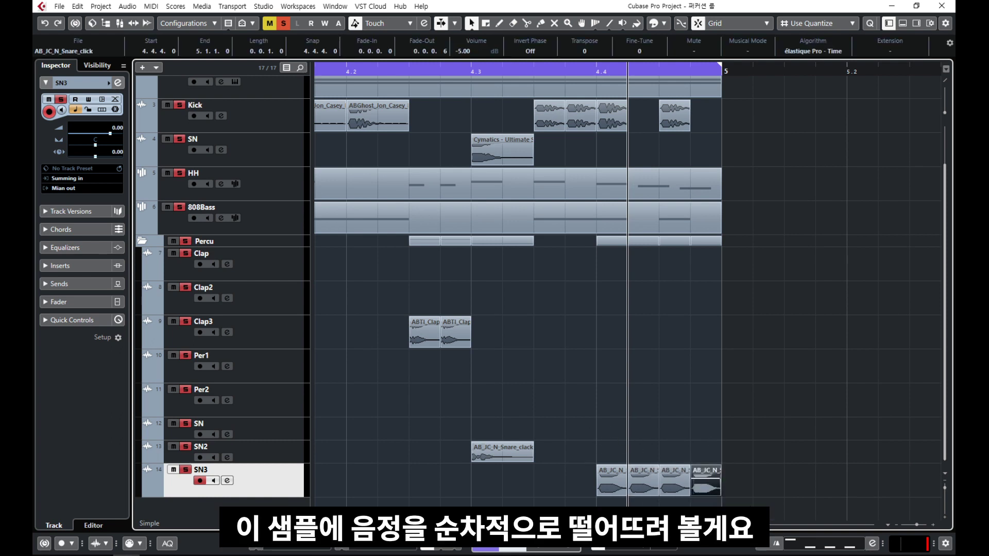
pyautogui.moveTo(612, 419); pyautogui.dragTo(619, 495)
pyautogui.click(644, 482)
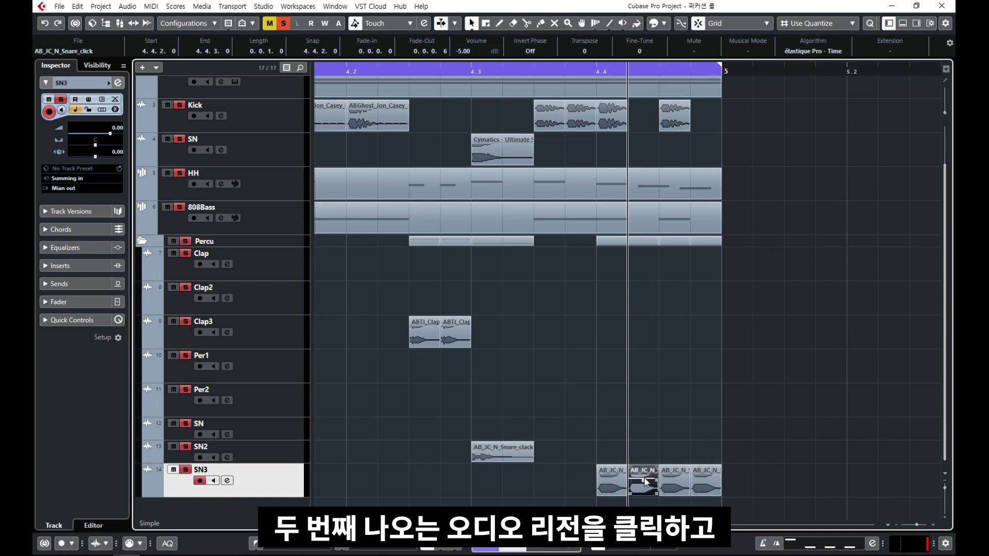
pyautogui.click(593, 54)
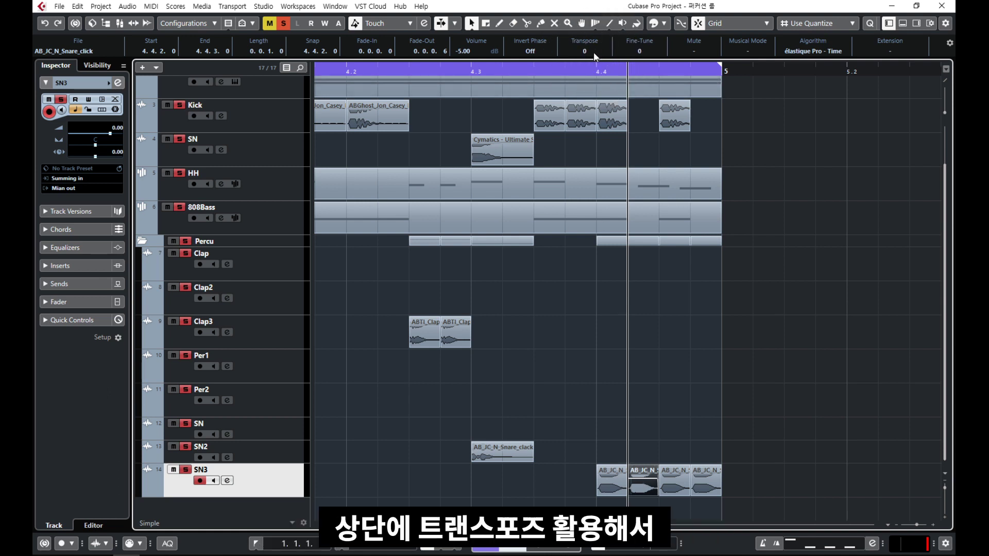
# - Set the transpose of the third SN3 fill clip to -4 and of the fourth to -6
pyautogui.moveTo(675, 401); pyautogui.dragTo(675, 497)
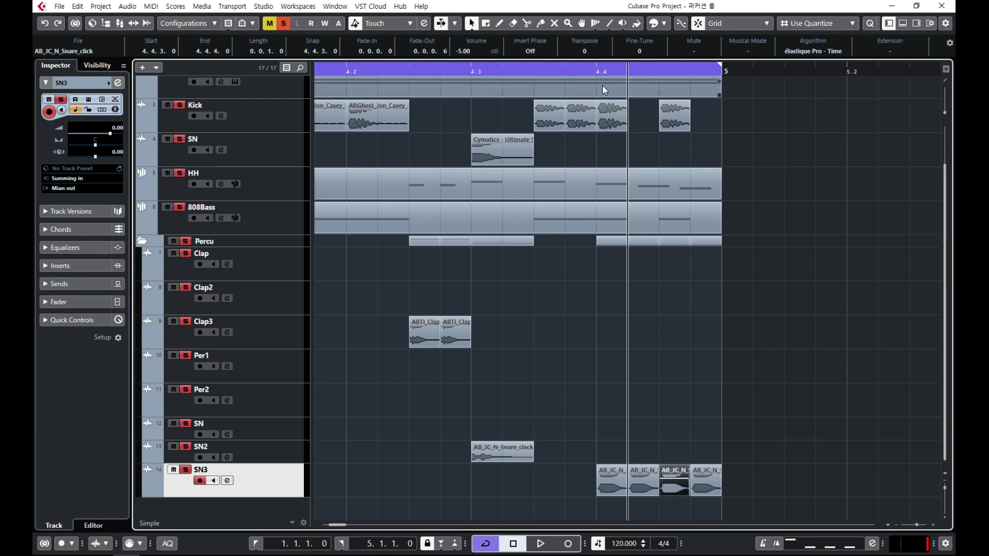
pyautogui.scroll(-1, 599, 56)
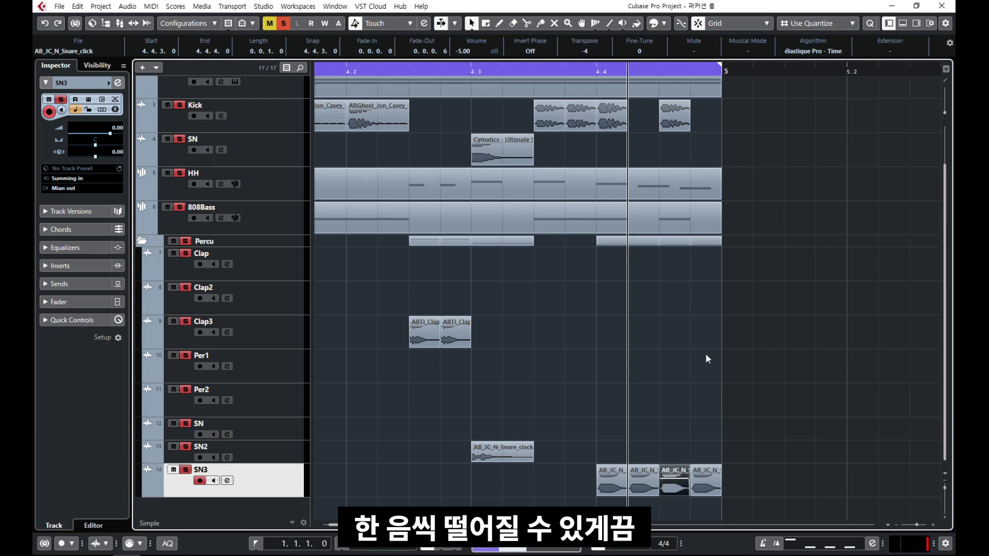
pyautogui.moveTo(714, 410); pyautogui.dragTo(707, 489)
pyautogui.scroll(-1, 595, 53)
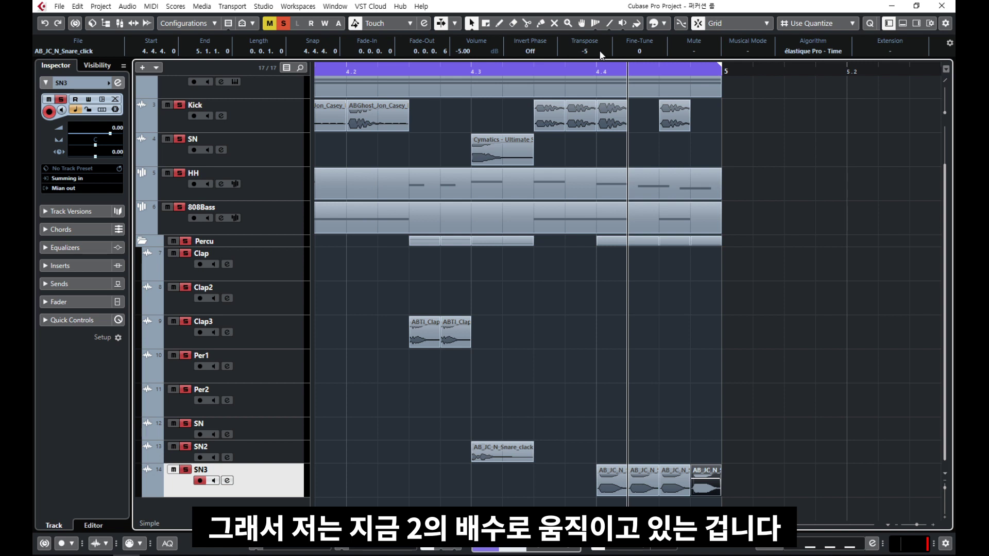
# - Check the transpose values of the four SN3 fill clips one after another
pyautogui.click(601, 407)
pyautogui.click(612, 486)
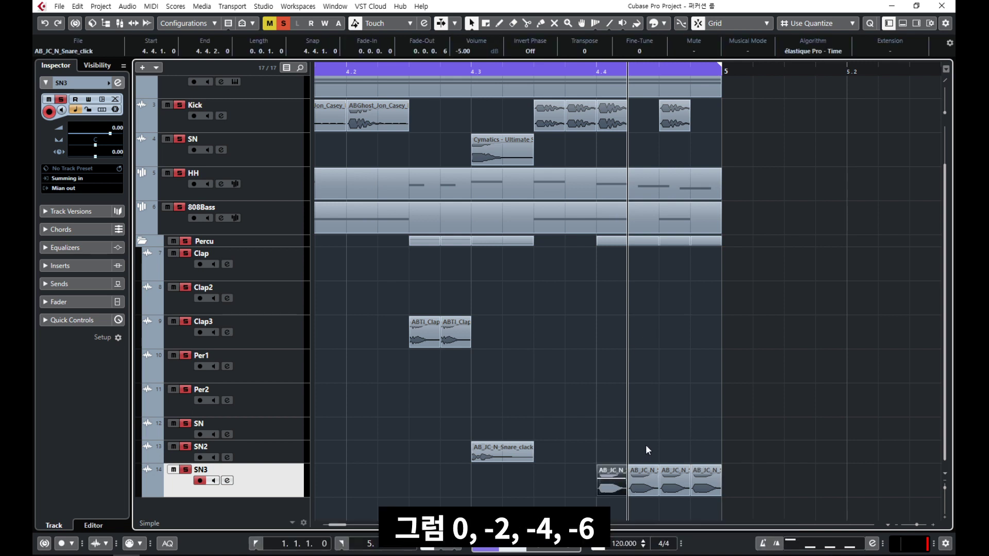
pyautogui.click(648, 488)
pyautogui.click(674, 482)
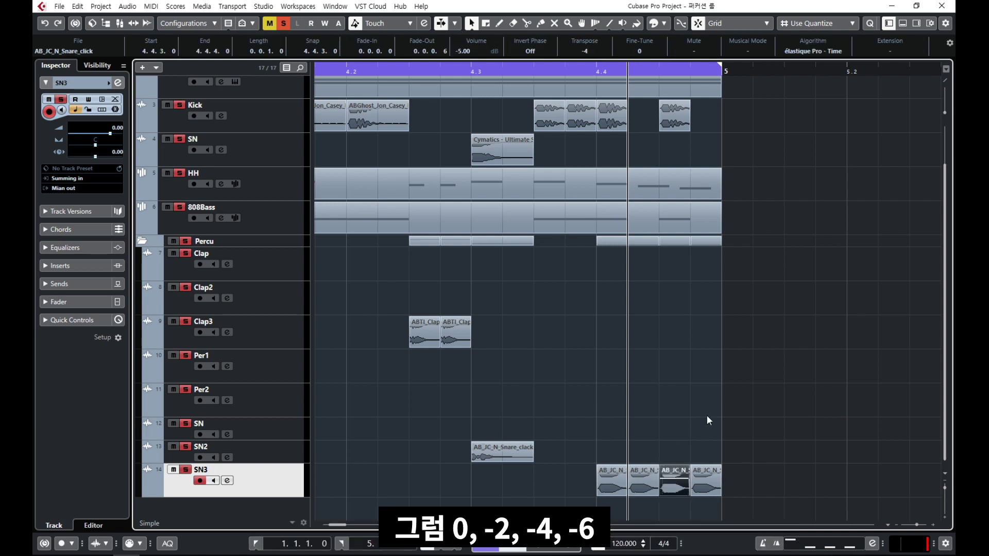
pyautogui.click(715, 477)
# - Play the whole four-bar loop to hear the descending snare fill
pyautogui.click(694, 407)
pyautogui.scroll(-6, 694, 412)
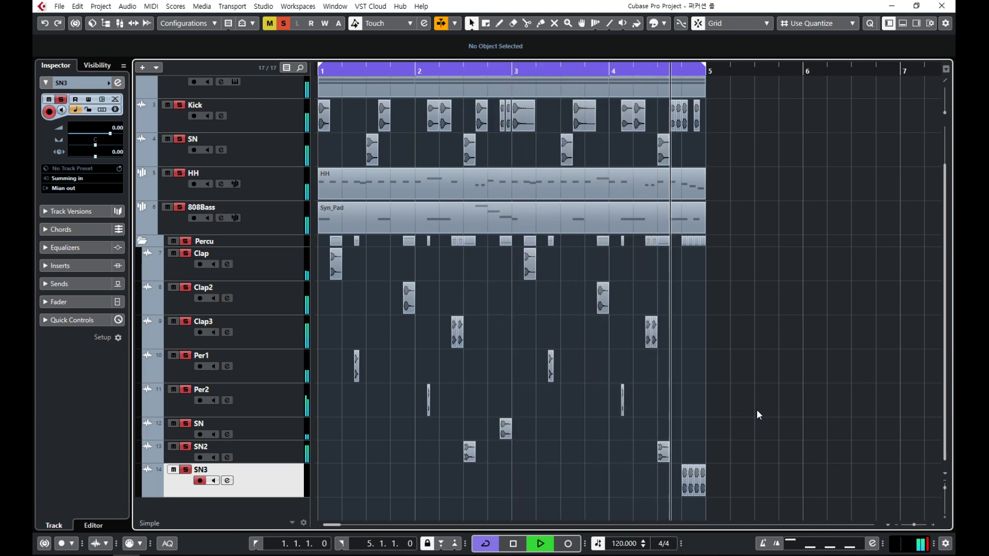
pyautogui.press('space')
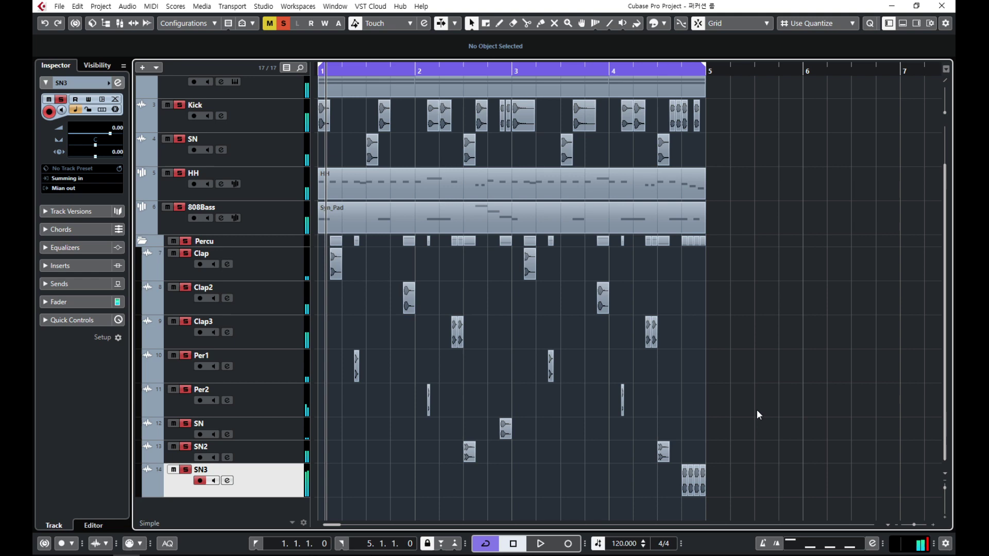
# - Enlarge the track rows, and mute and collapse the Percu folder track
pyautogui.click(263, 245)
pyautogui.press('g')
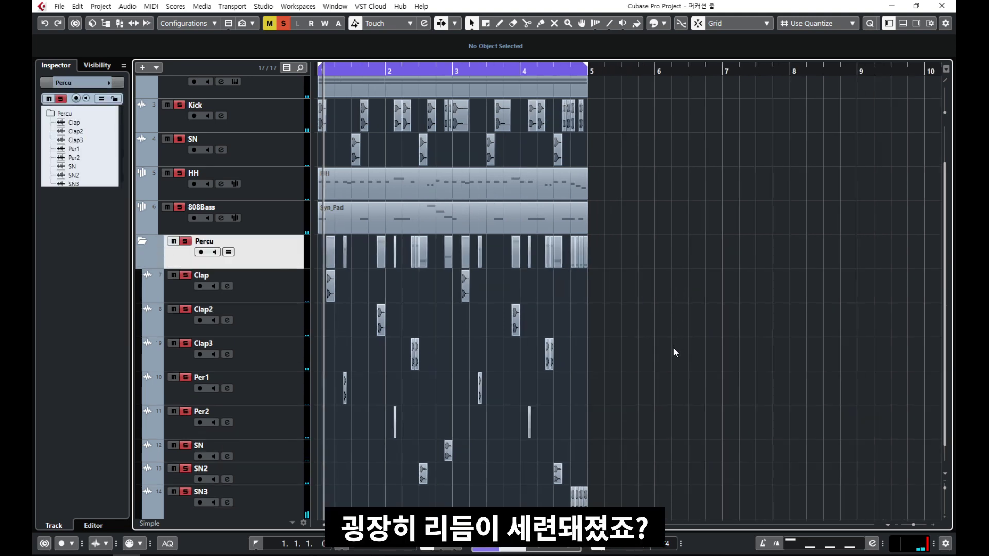
pyautogui.moveTo(949, 495); pyautogui.dragTo(951, 488)
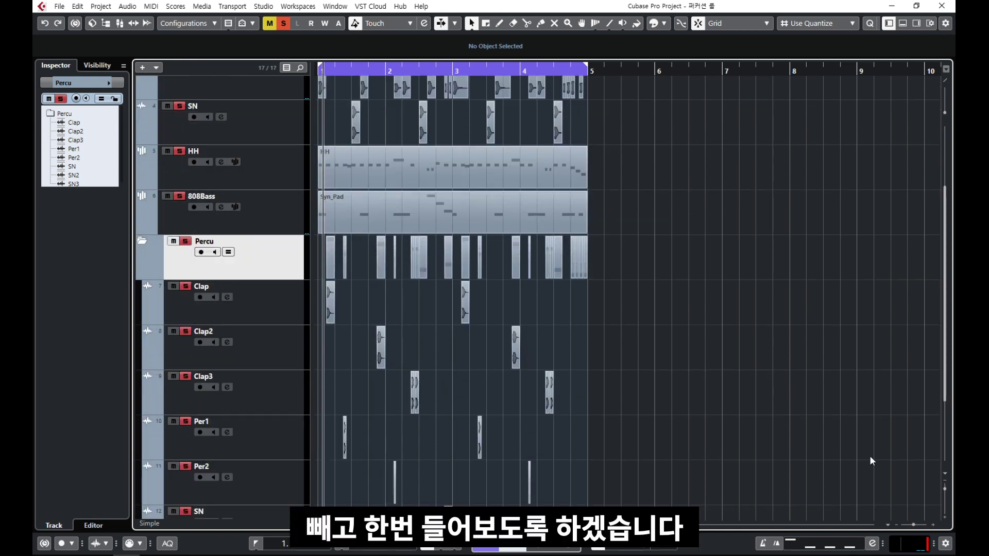
pyautogui.scroll(-2, 675, 370)
pyautogui.click(172, 152)
pyautogui.click(142, 152)
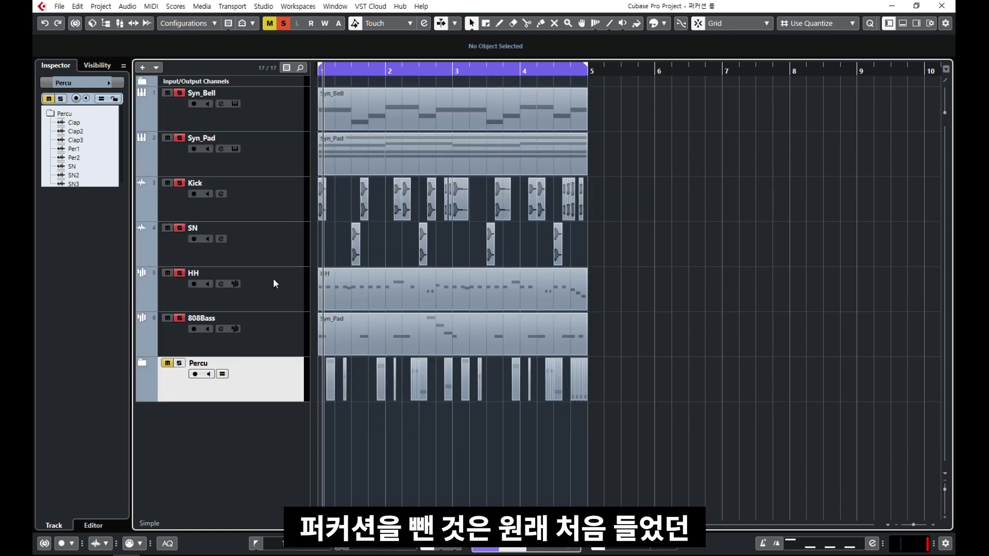
# - Play the four-bar loop with the percussion muted to hear only the main beat
pyautogui.press('g')
pyautogui.press('h')
pyautogui.press('h')
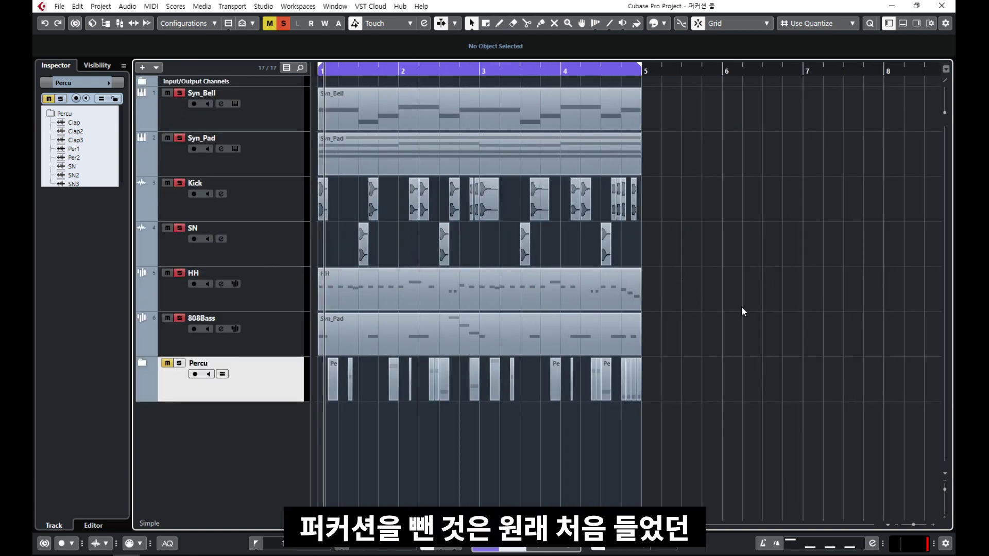
pyautogui.press('g')
pyautogui.press('h')
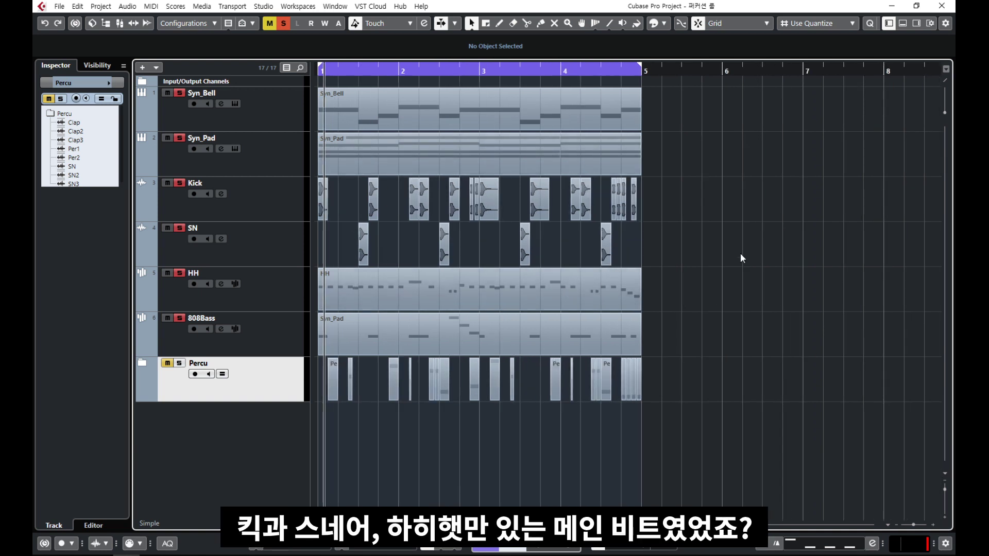
pyautogui.press('space')
pyautogui.press('space')
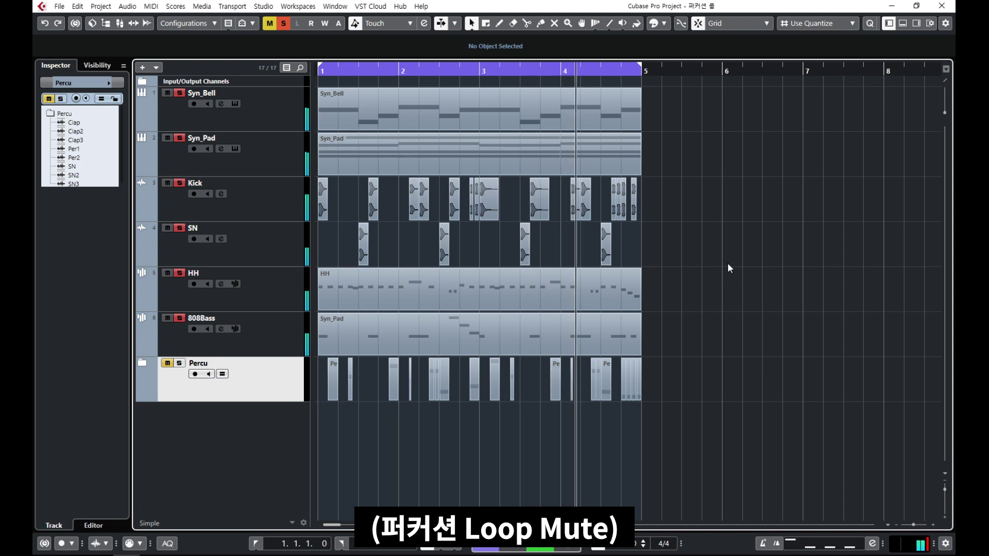
pyautogui.press('space')
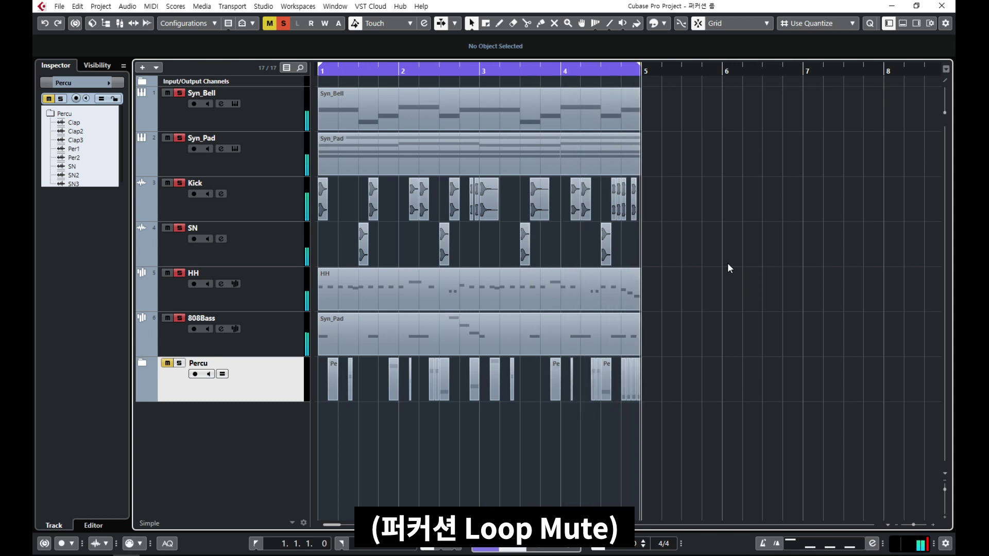
# - Unmute and expand the Percu folder track, and play the loop with the percussion tracks on
pyautogui.click(165, 368)
pyautogui.click(143, 363)
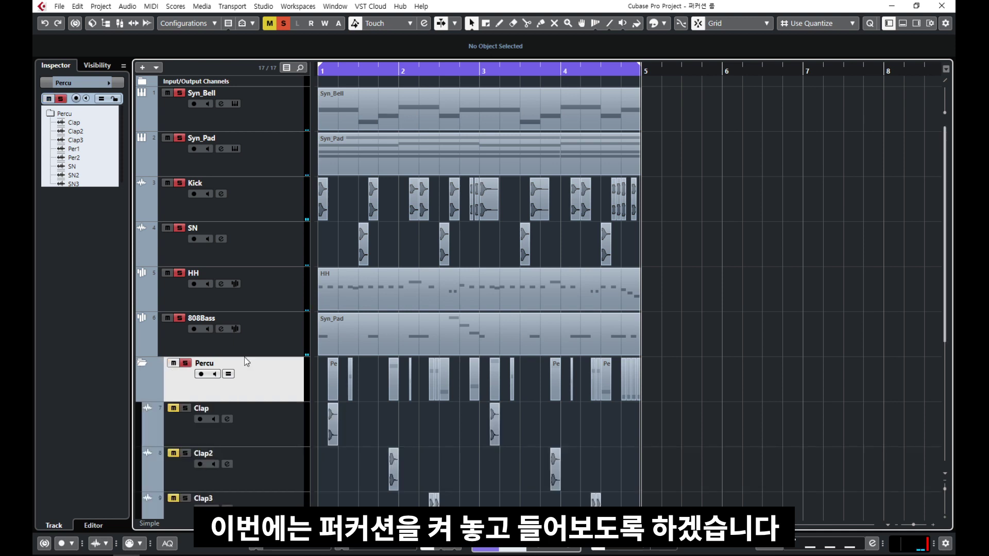
pyautogui.press('space')
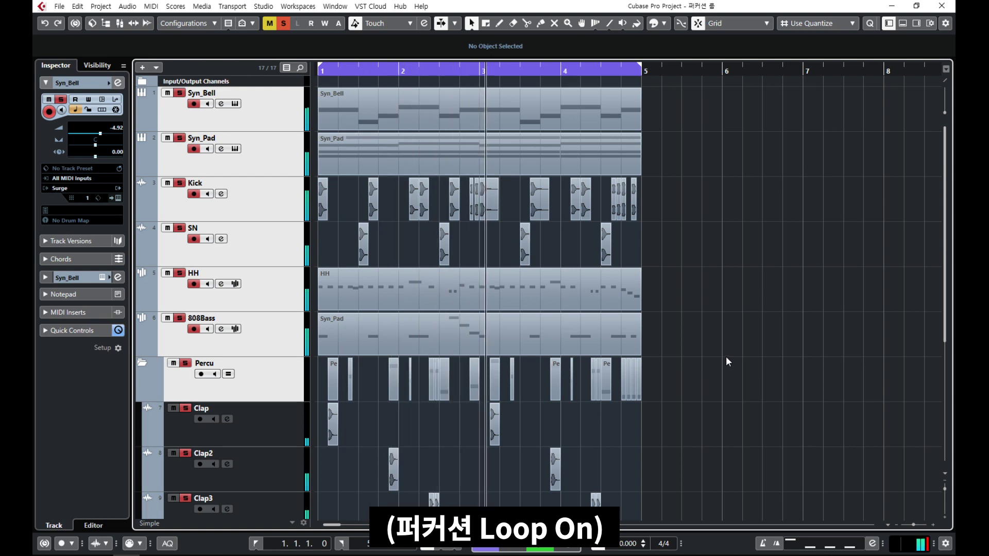
pyautogui.scroll(-4, 728, 358)
pyautogui.scroll(-2, 728, 356)
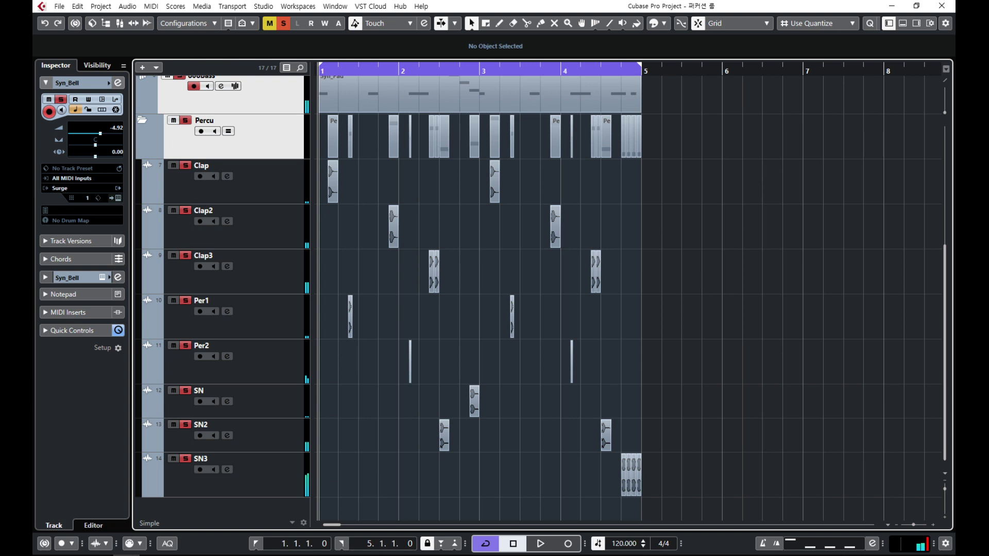
pyautogui.scroll(4, 734, 391)
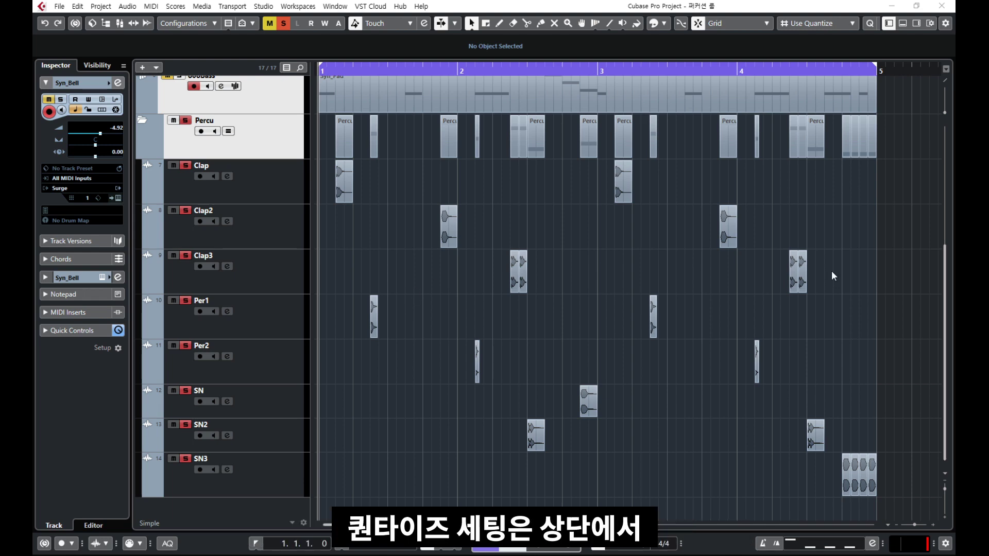
# - Check the available quantize presets, keeping 1/16 as the grid value
pyautogui.click(879, 26)
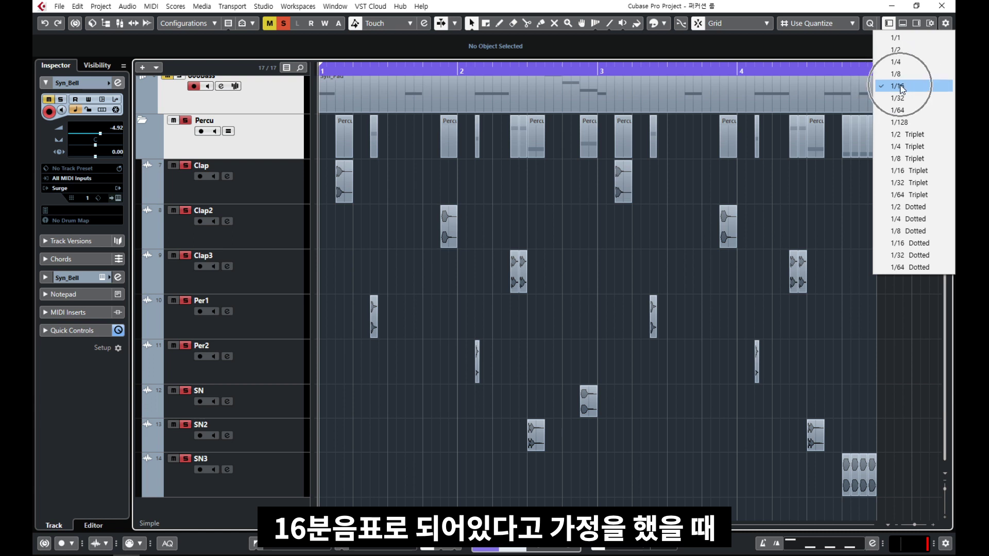
pyautogui.click(382, 347)
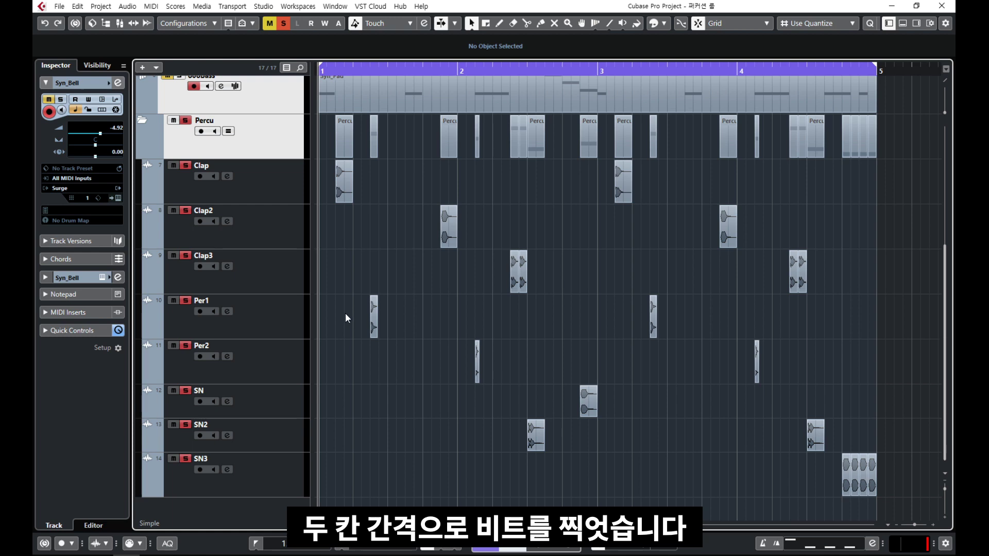
# - Try a copy of the first Per1 clip at 1.1.1 on the sixteenth-note grid
pyautogui.press('h')
pyautogui.press('h')
pyautogui.press('h')
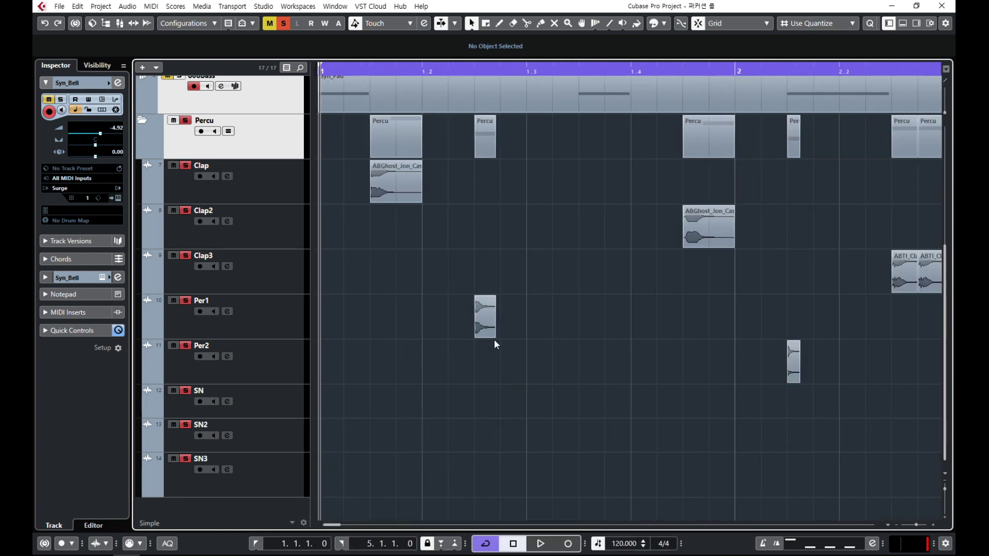
pyautogui.click(490, 327)
pyautogui.moveTo(489, 332); pyautogui.dragTo(554, 334)
pyautogui.press('g')
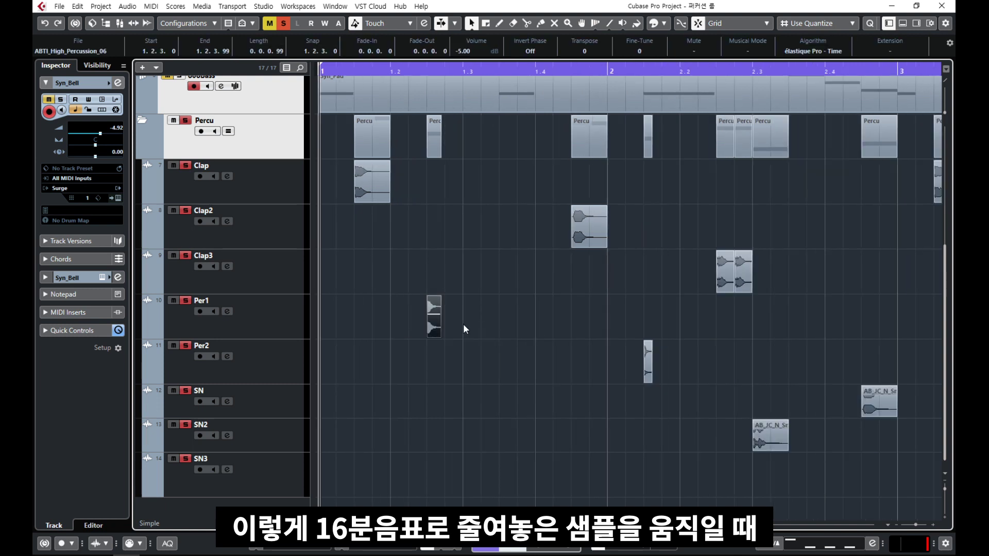
pyautogui.moveTo(435, 322); pyautogui.dragTo(332, 324)
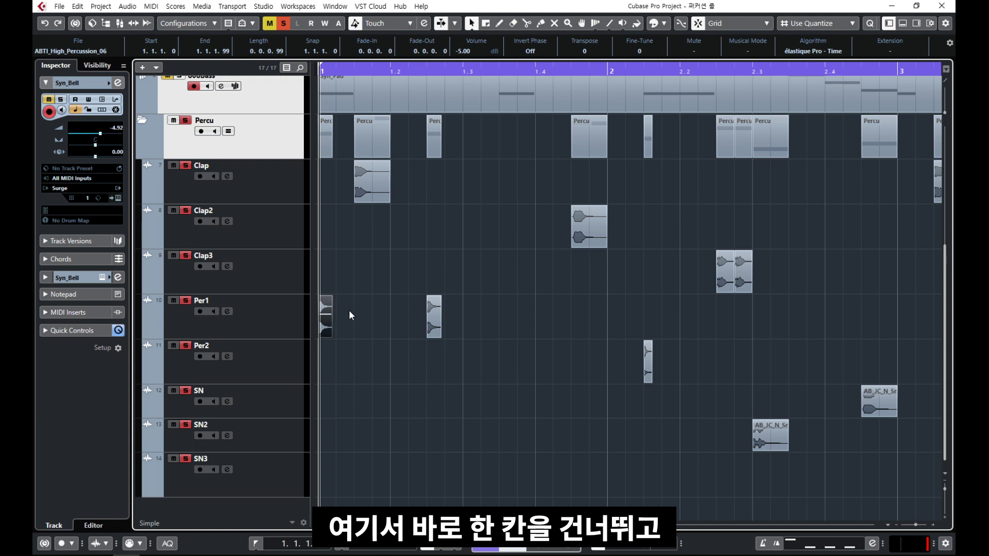
# - Remove the trial Per1 copy from bar 1, leaving the original clip at 1.2.3
pyautogui.click(361, 318)
pyautogui.click(329, 329)
pyautogui.moveTo(329, 328); pyautogui.dragTo(543, 314)
pyautogui.moveTo(491, 287); pyautogui.dragTo(562, 332)
pyautogui.hotkey('ctrl', 'x')
pyautogui.hotkey('ctrl', 'v')
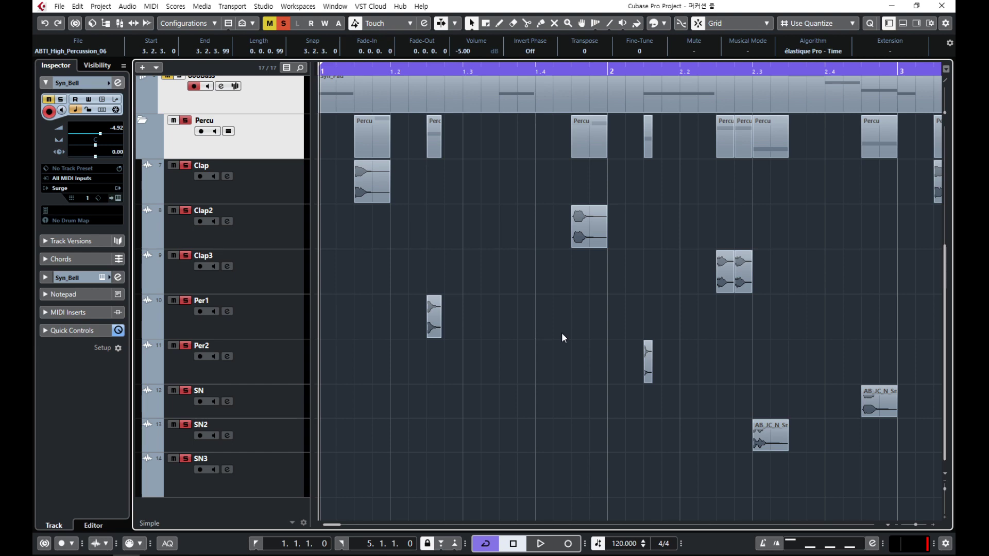
# - Examine the pair of Clap3 clips at 2.2.3 and 2.2.4 for their sixteenth-note spacing
pyautogui.press('g')
pyautogui.press('h')
pyautogui.press('h')
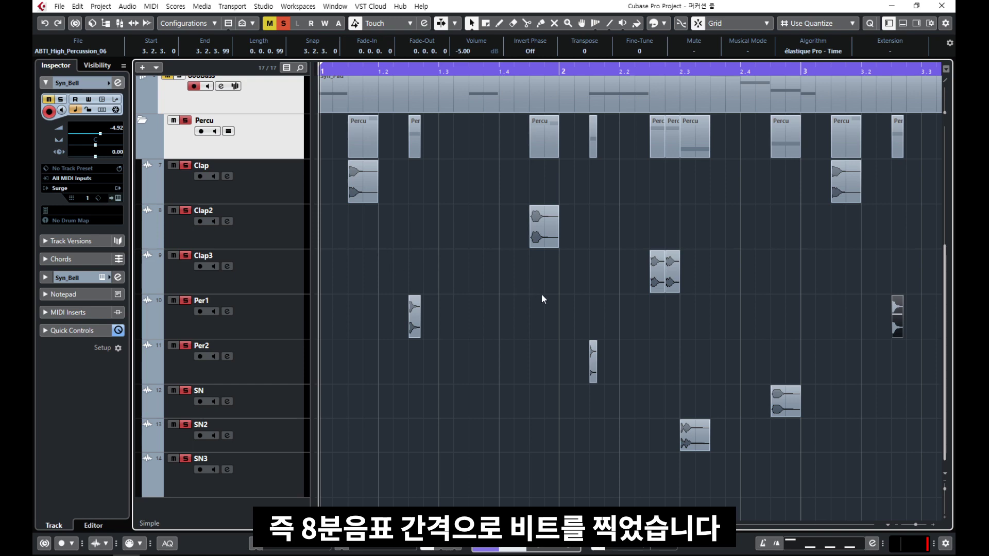
pyautogui.press('g')
pyautogui.press('g')
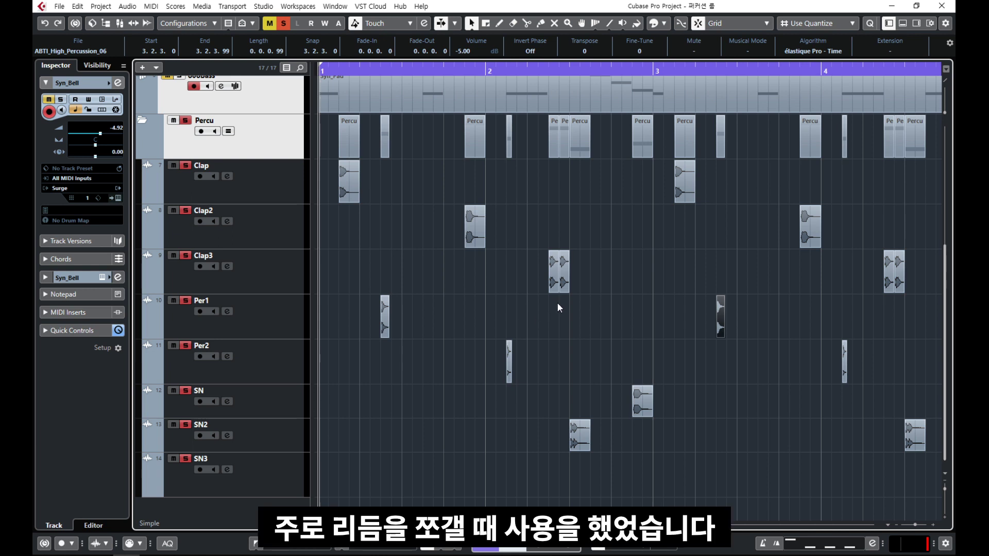
pyautogui.click(552, 238)
pyautogui.moveTo(551, 236); pyautogui.dragTo(595, 285)
pyautogui.click(560, 79)
pyautogui.press('h')
pyautogui.click(628, 281)
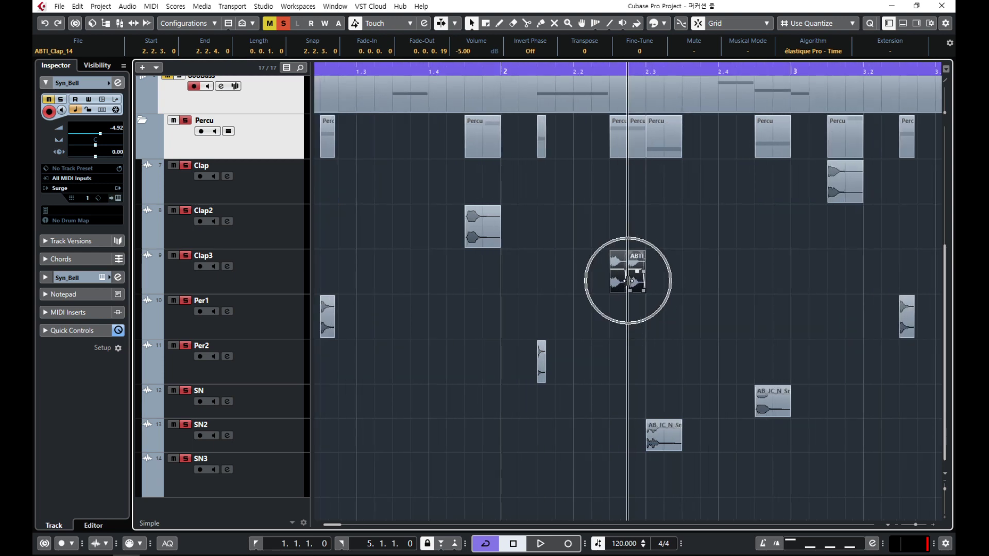
# - Examine the sixteenth-note spacing of the Clap3 pair and the four SN3 fill clips in bar 4
pyautogui.press('g')
pyautogui.press('g')
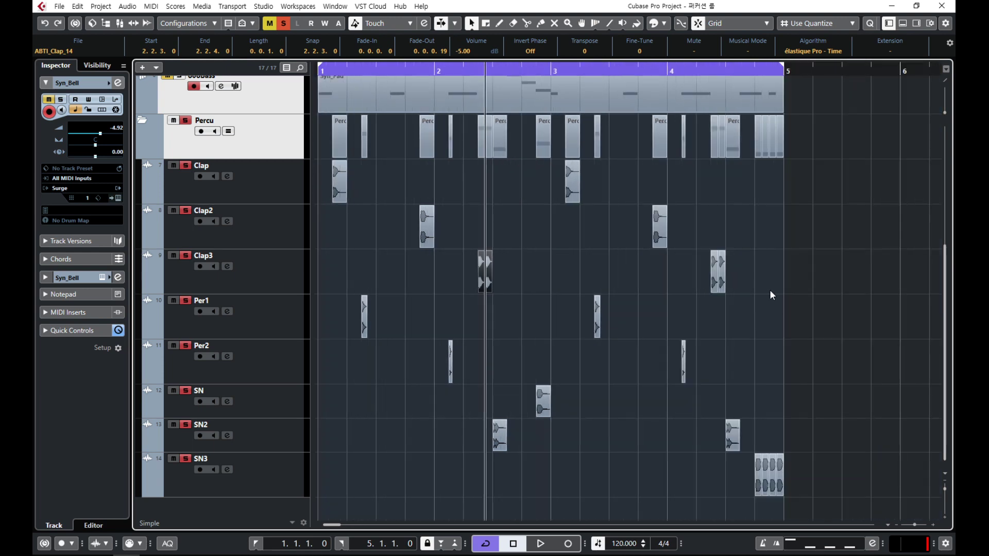
pyautogui.moveTo(718, 70); pyautogui.dragTo(633, 282)
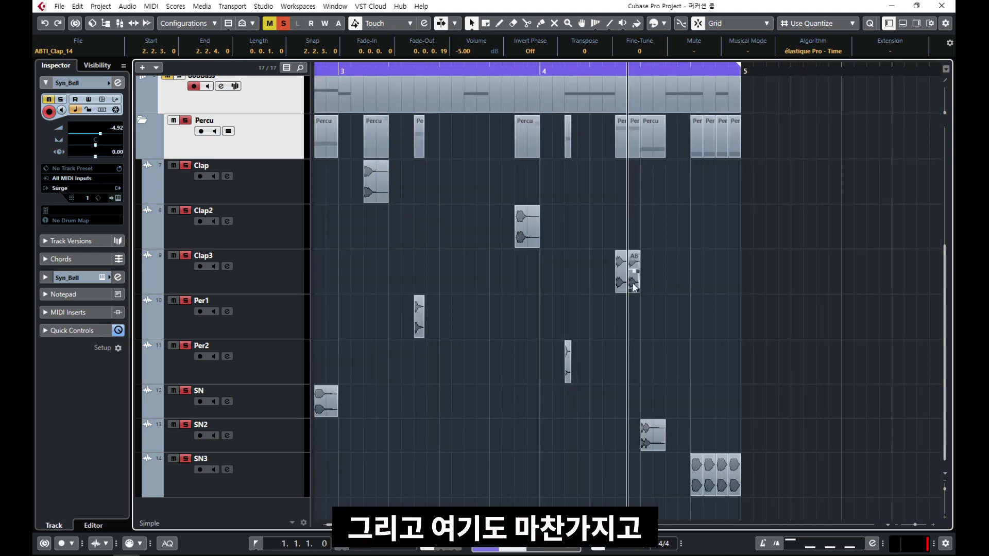
pyautogui.press('h')
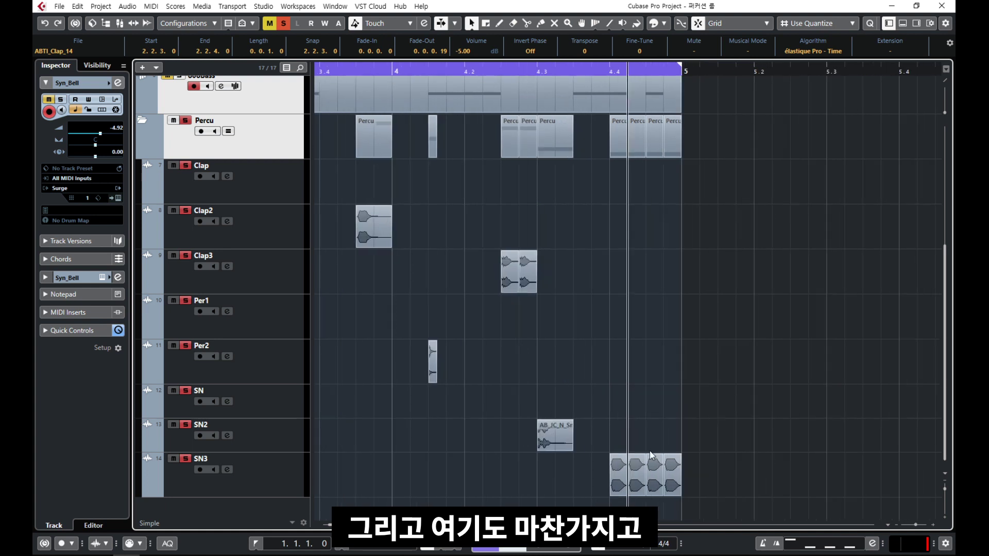
pyautogui.press('h')
pyautogui.click(631, 483)
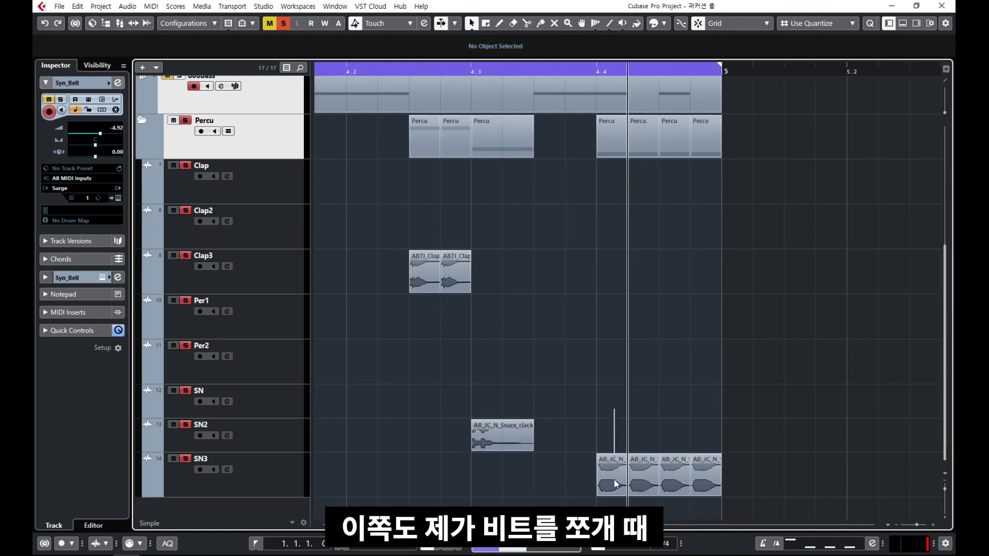
pyautogui.click(667, 400)
pyautogui.click(705, 464)
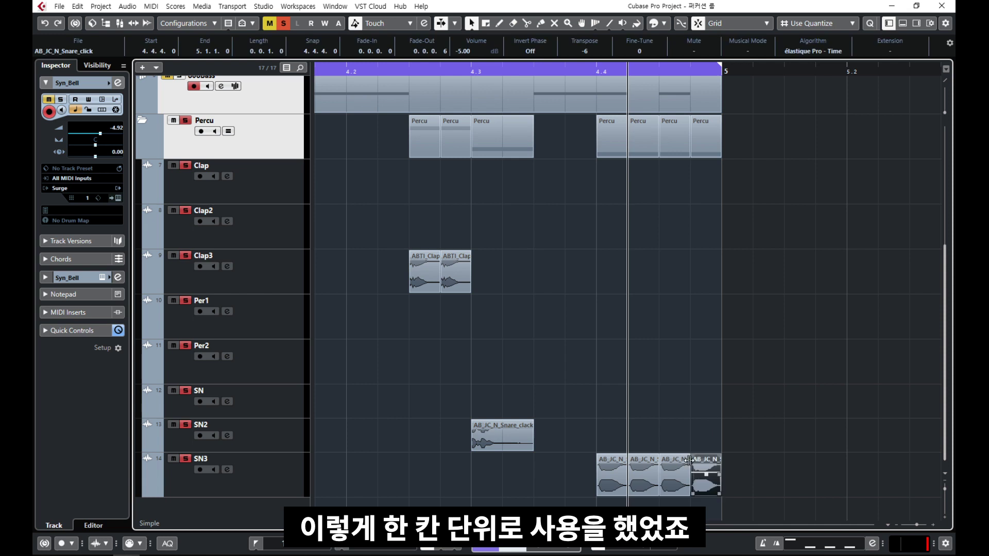
# - Move the first Clap clip to 1.1.1 to compare the on-beat position, and return it to 1.1.3
pyautogui.press('g')
pyautogui.press('g')
pyautogui.press('g')
pyautogui.press('g')
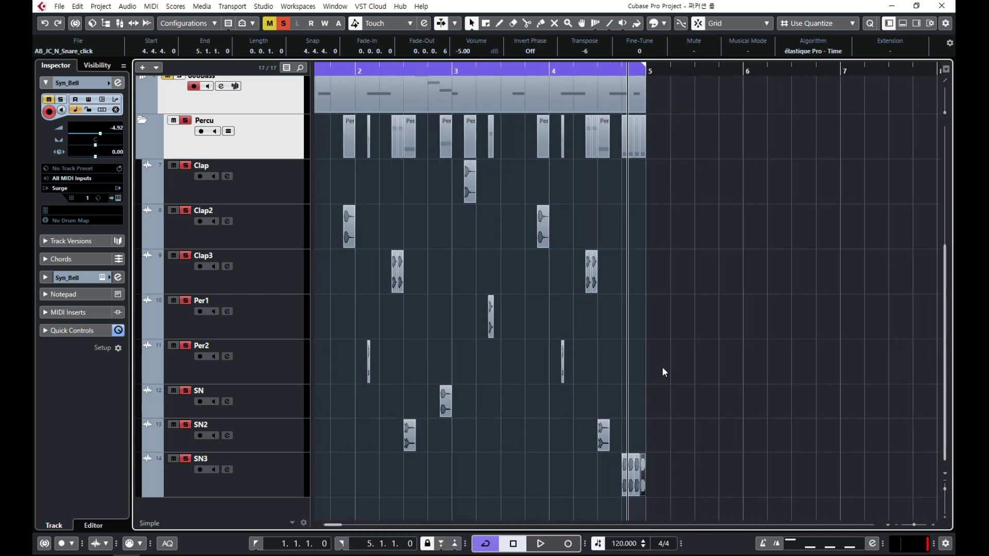
pyautogui.click(662, 367)
pyautogui.press('h')
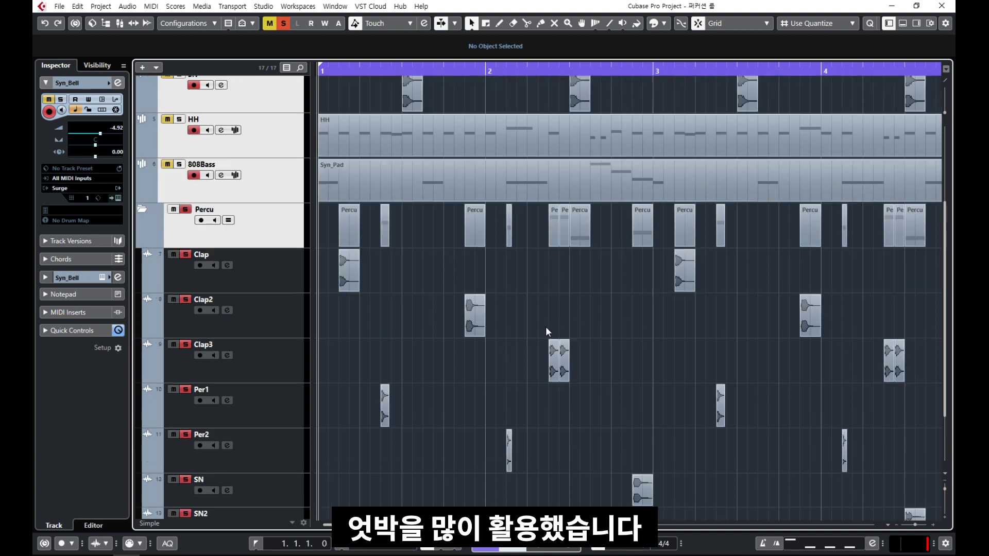
pyautogui.press('h')
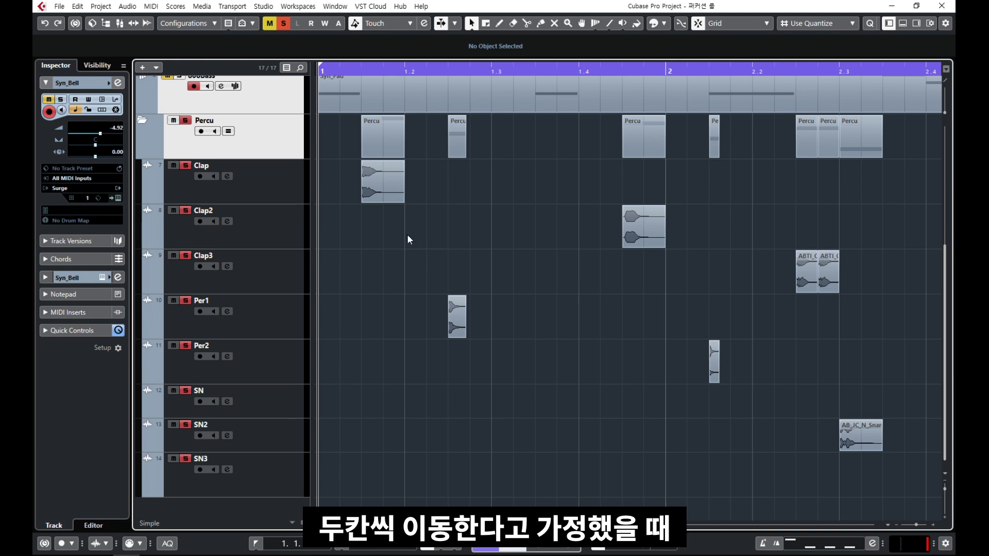
pyautogui.moveTo(379, 189); pyautogui.dragTo(342, 193)
pyautogui.scroll(2, 342, 207)
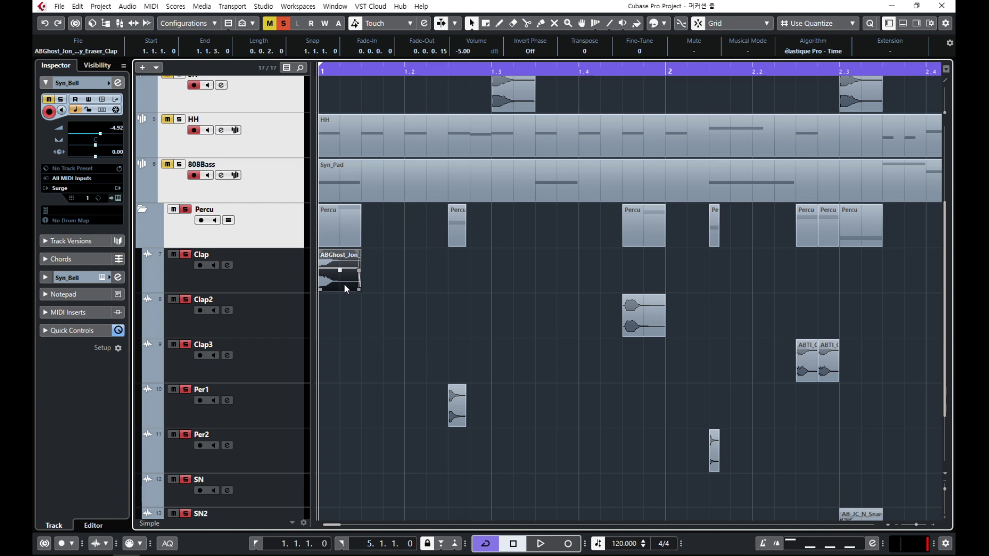
pyautogui.moveTo(344, 283); pyautogui.dragTo(371, 276)
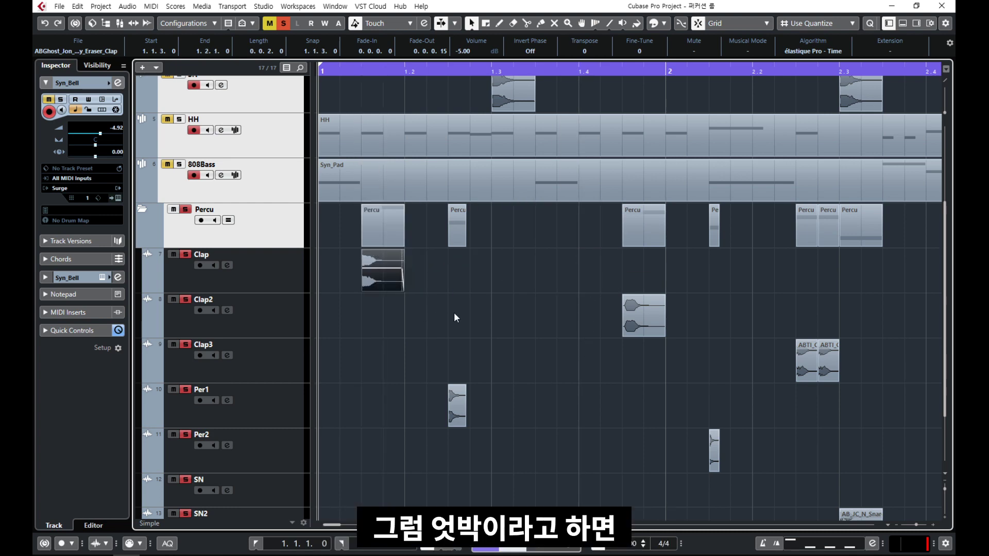
# - Examine the off-beat placement of the percussion clips in bars 1 and 2, and compare the SN2 hit with the main SN track
pyautogui.press('g')
pyautogui.moveTo(320, 302); pyautogui.dragTo(342, 321)
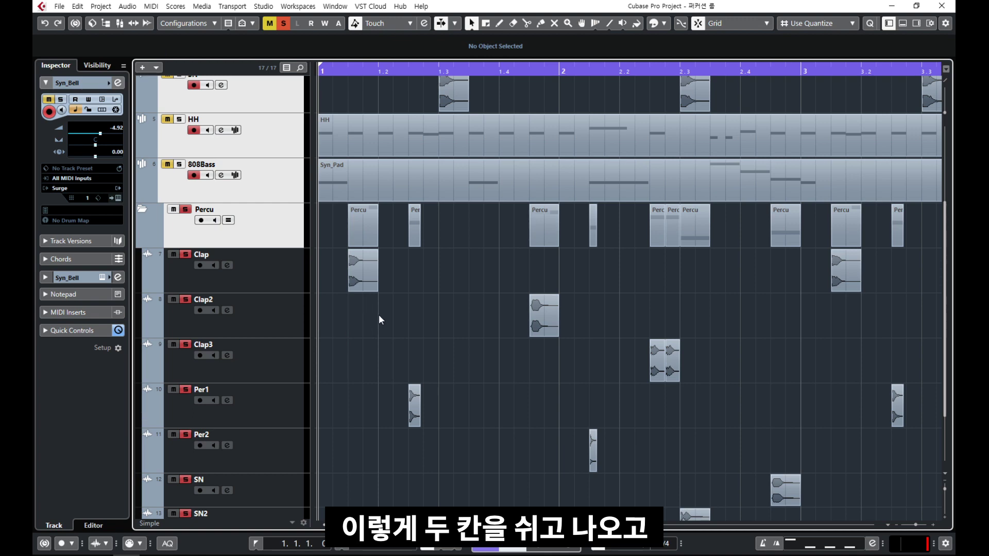
pyautogui.moveTo(384, 298); pyautogui.dragTo(436, 429)
pyautogui.scroll(-2, 494, 372)
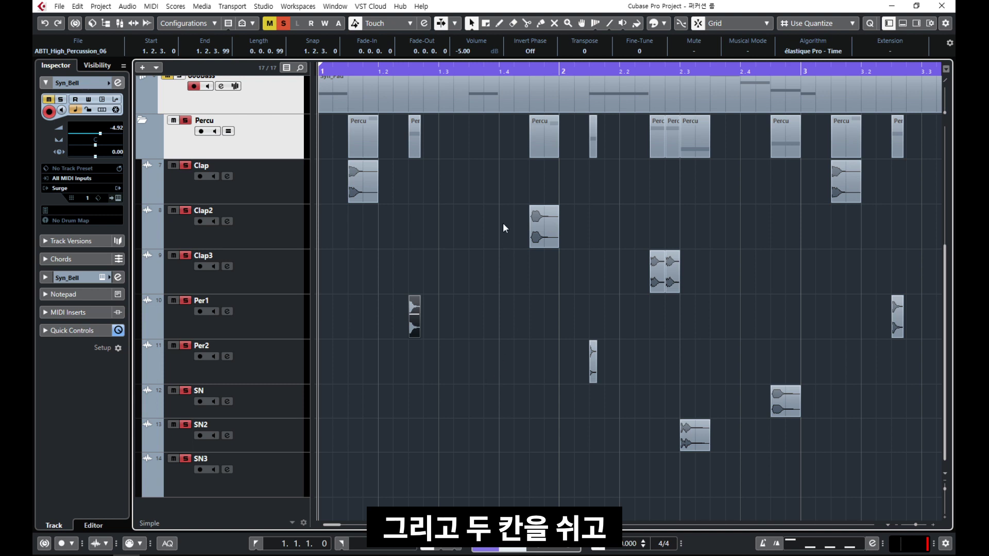
pyautogui.moveTo(503, 223); pyautogui.dragTo(521, 246)
pyautogui.click(548, 243)
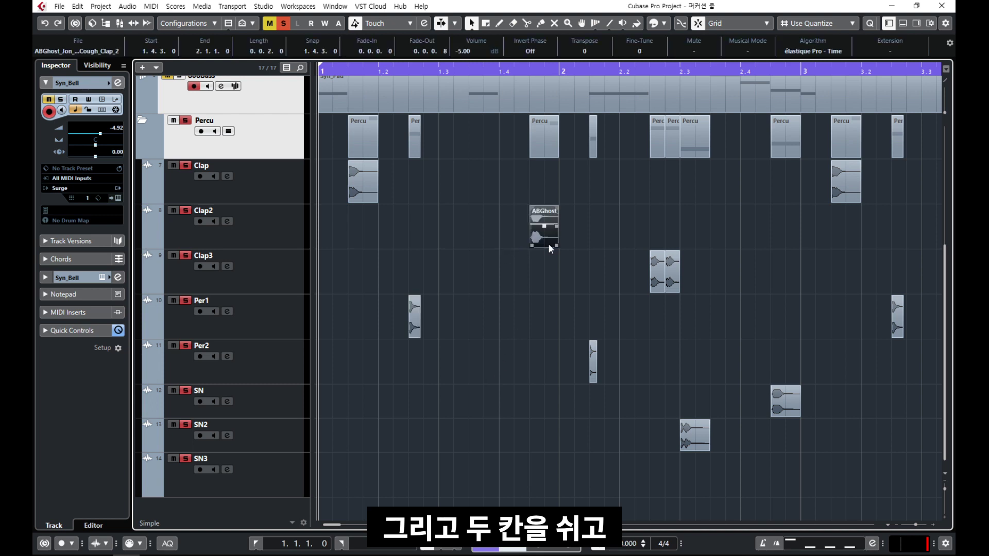
pyautogui.moveTo(567, 341); pyautogui.dragTo(583, 379)
pyautogui.moveTo(618, 254); pyautogui.dragTo(676, 281)
pyautogui.moveTo(692, 390); pyautogui.dragTo(699, 467)
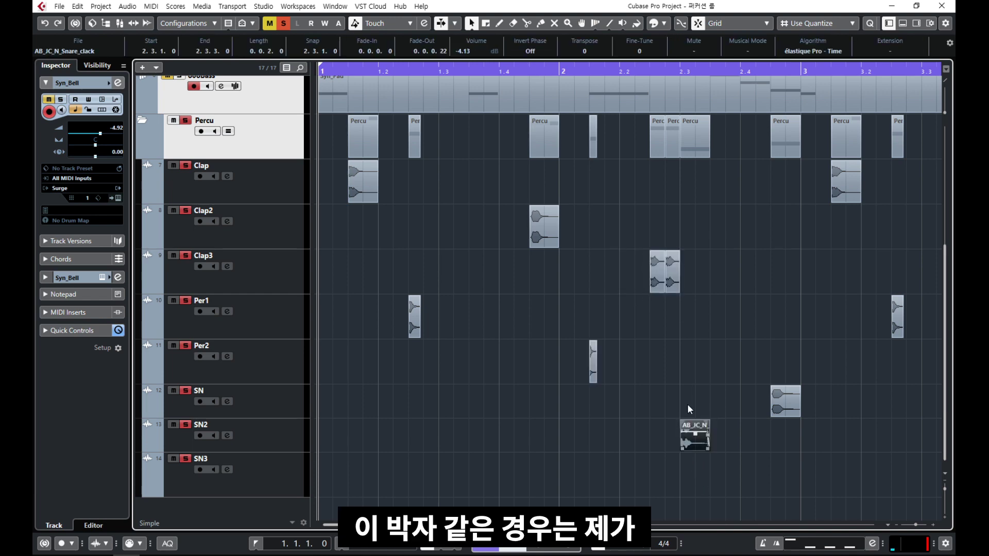
pyautogui.scroll(5, 685, 390)
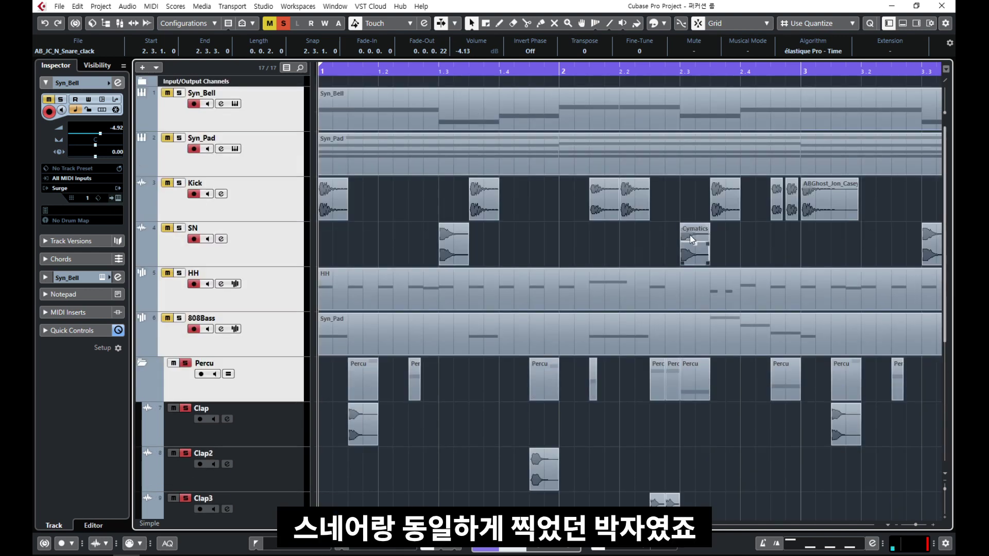
# - Place the playhead on beat 2.4 and examine the SN clip's off-beat position at the end of bar 2
pyautogui.scroll(-5, 689, 262)
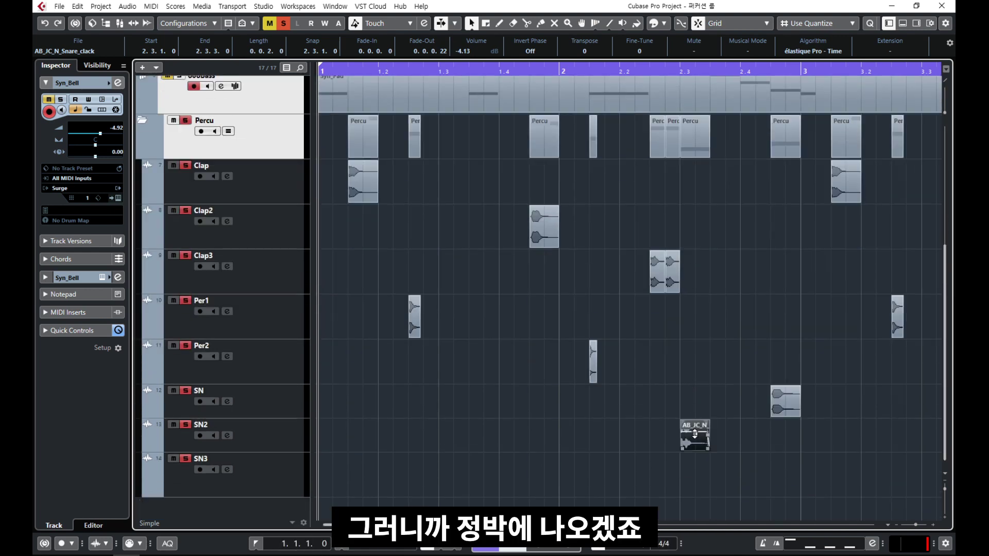
pyautogui.click(758, 201)
pyautogui.click(746, 75)
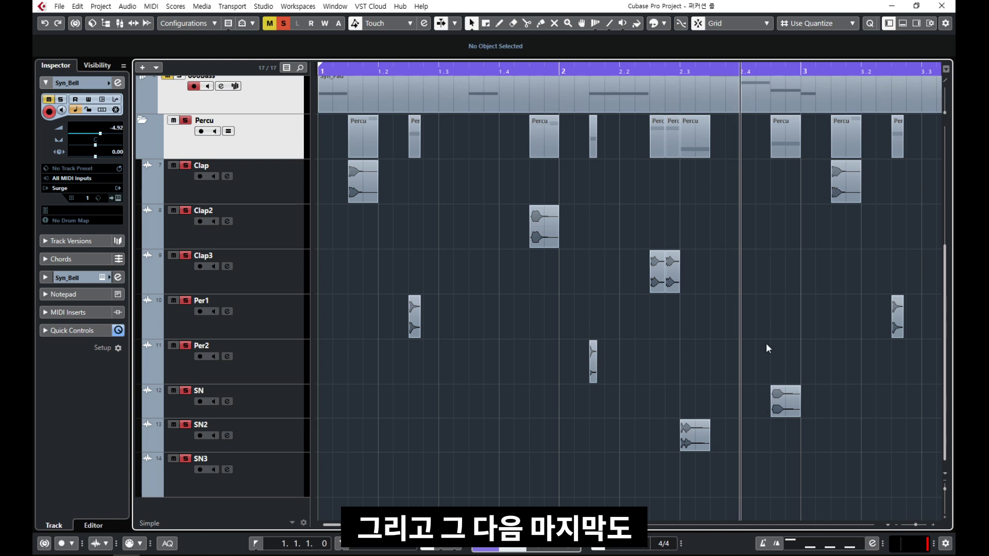
pyautogui.moveTo(747, 390); pyautogui.dragTo(802, 429)
# - Select the four SN3 fill clips at the end of bar 4 and check their start against beat 4.4 with the playhead
pyautogui.press('g')
pyautogui.press('g')
pyautogui.press('g')
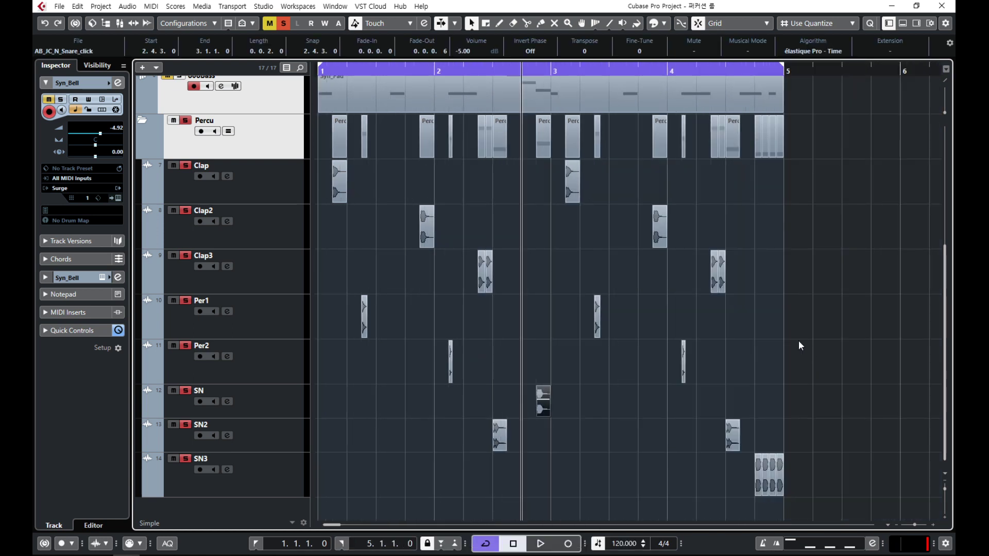
pyautogui.click(733, 71)
pyautogui.press('h')
pyautogui.press('h')
pyautogui.press('h')
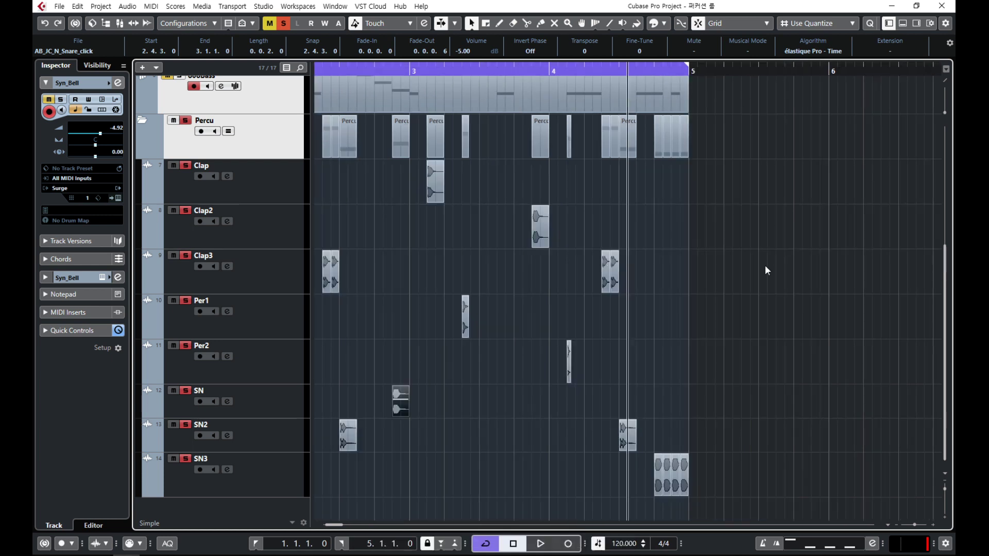
pyautogui.press('g')
pyautogui.moveTo(684, 375); pyautogui.dragTo(842, 487)
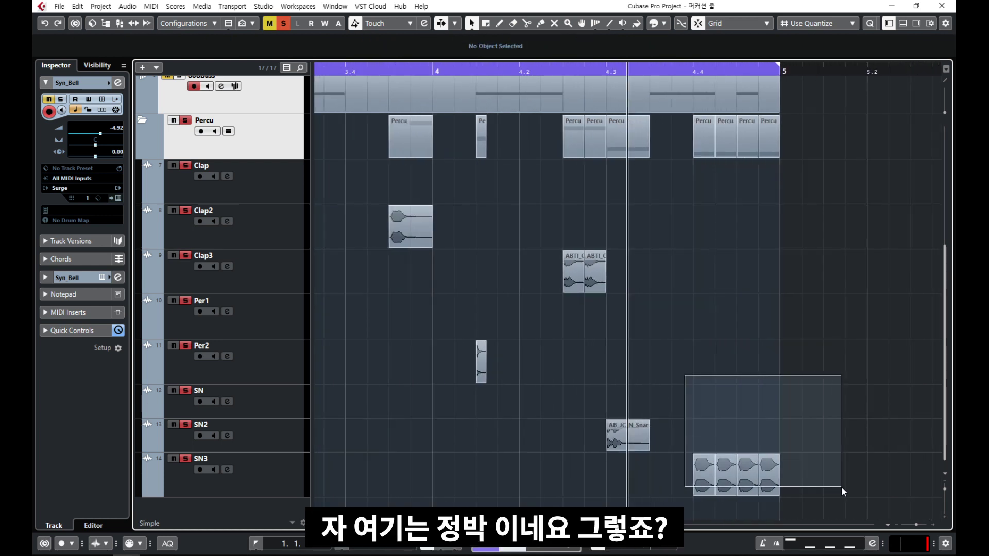
pyautogui.click(692, 71)
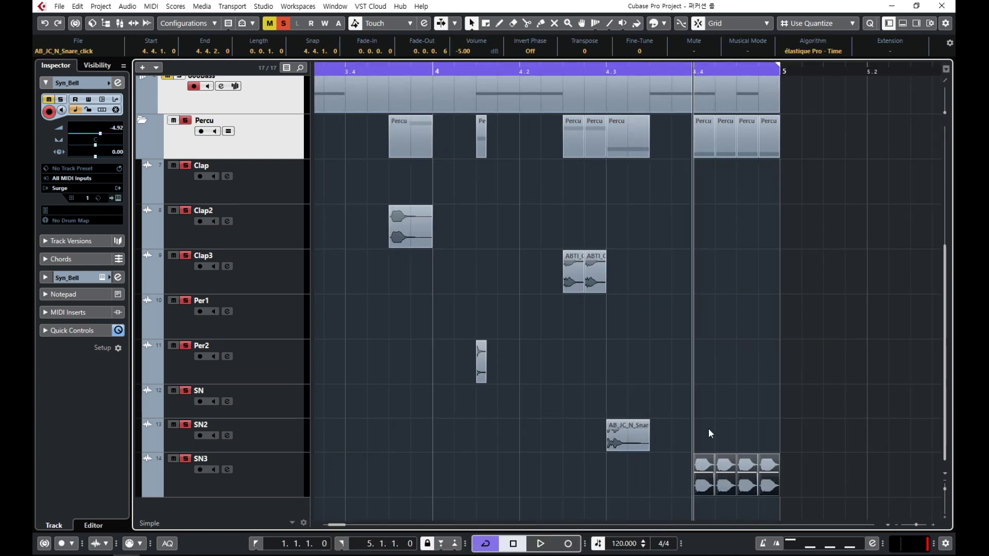
# - Deselect the clips, show the whole four-bar arrangement, and play it with all tracks and percussion until the end of bar 4
pyautogui.click(632, 253)
pyautogui.hotkey('shift', 'f')
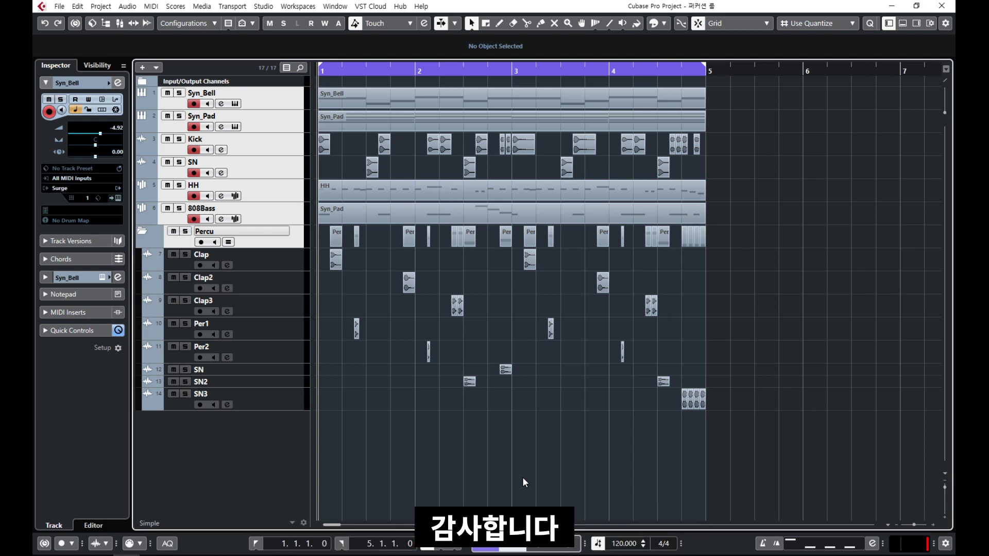
pyautogui.press('space')
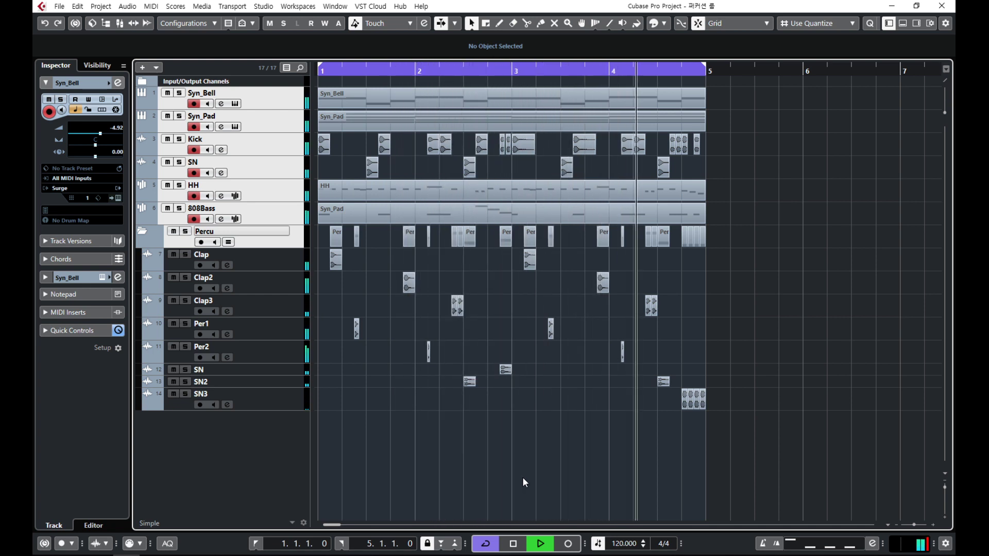
pyautogui.press('space')
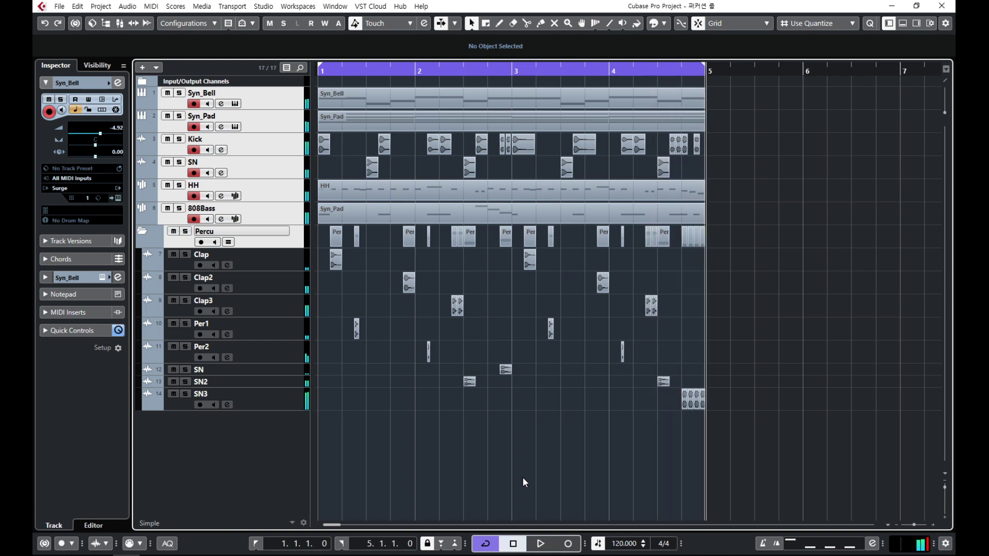